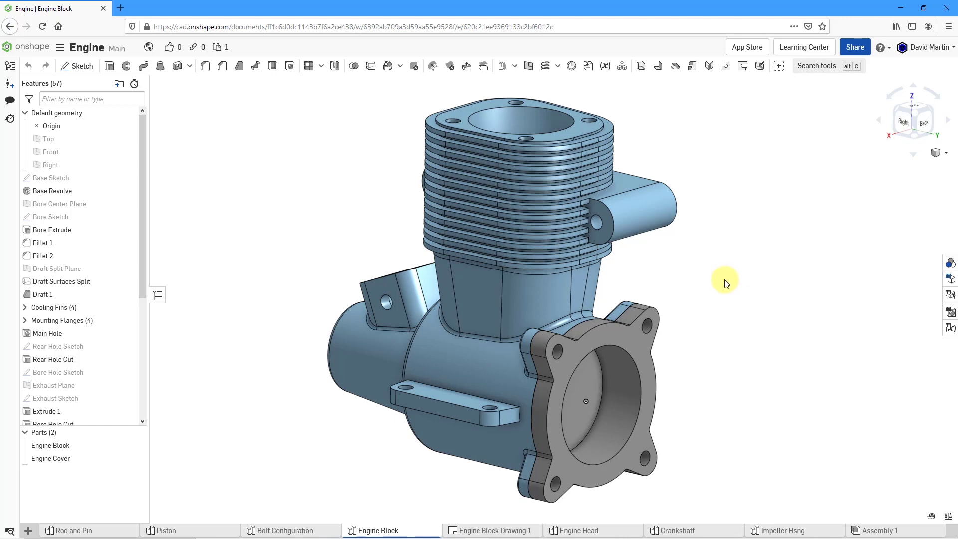
- Create a plane offset 150 mm outward from the flat end face of the exhaust flange
right_click_drag(725, 280, 649, 289)
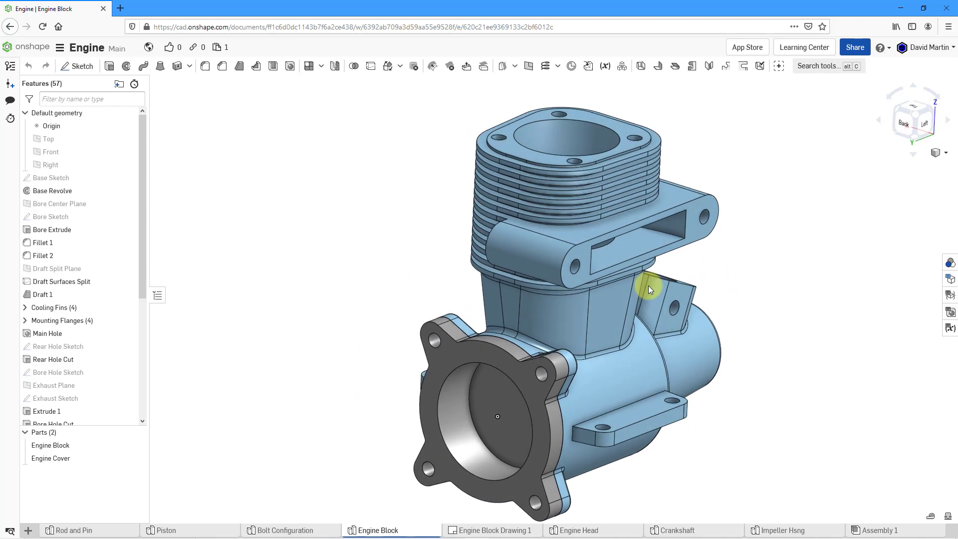
middle_click_drag(743, 280, 603, 270)
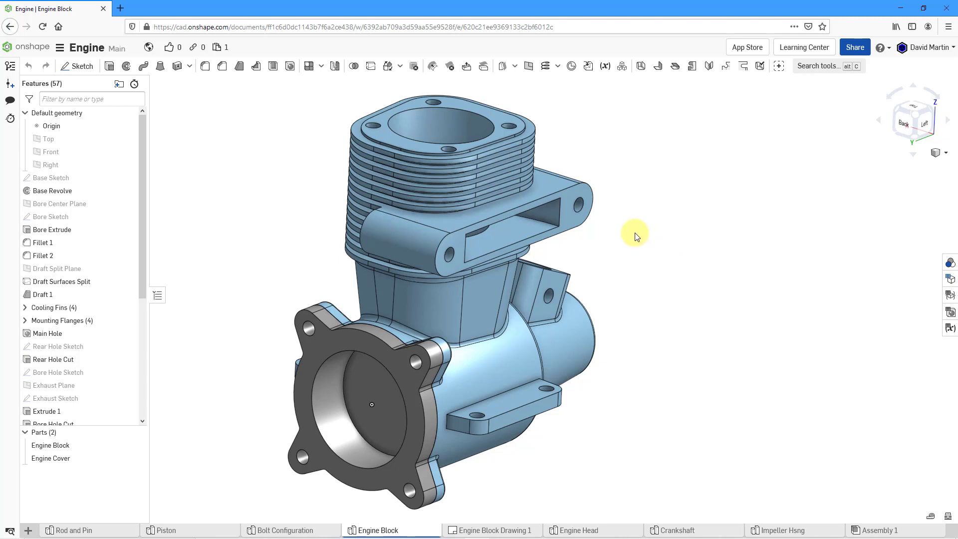
left_click(582, 191)
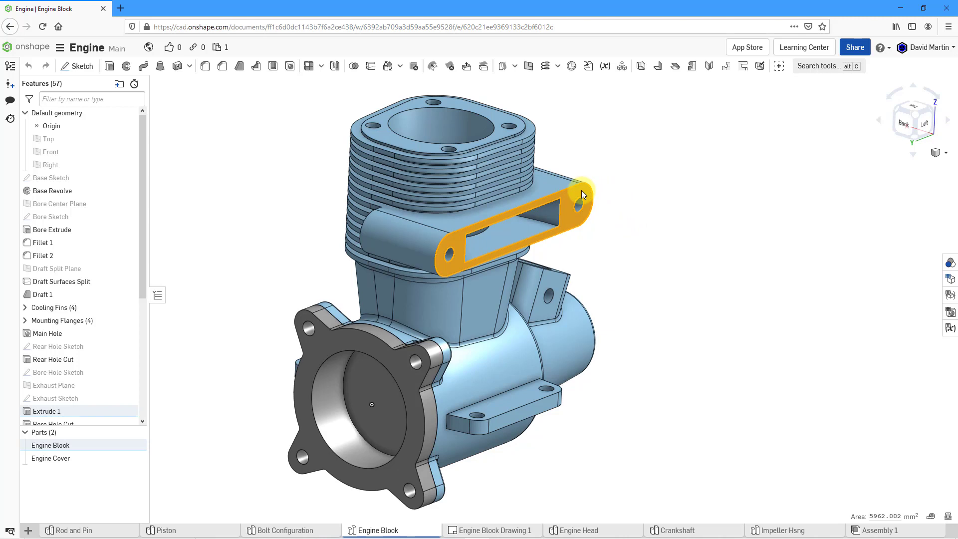
right_click(624, 187)
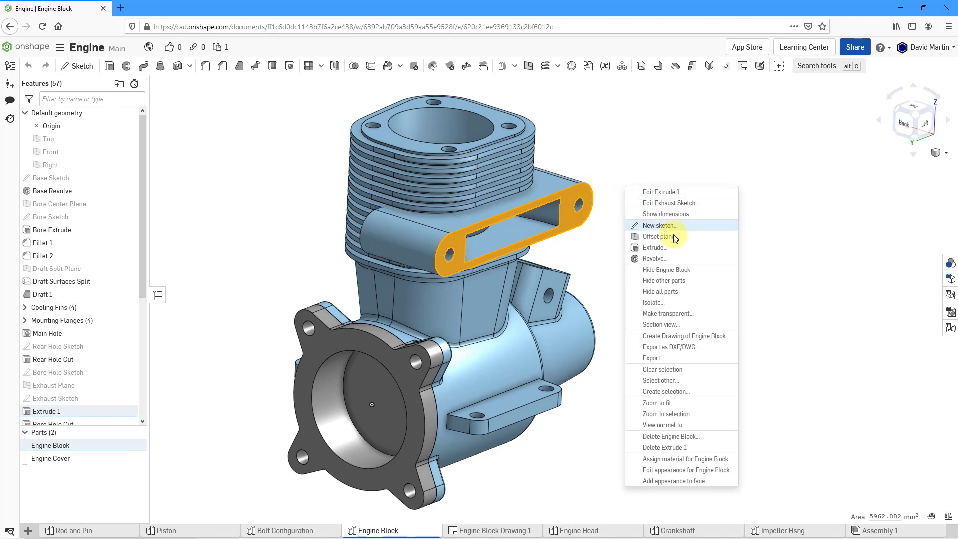
left_click(660, 236)
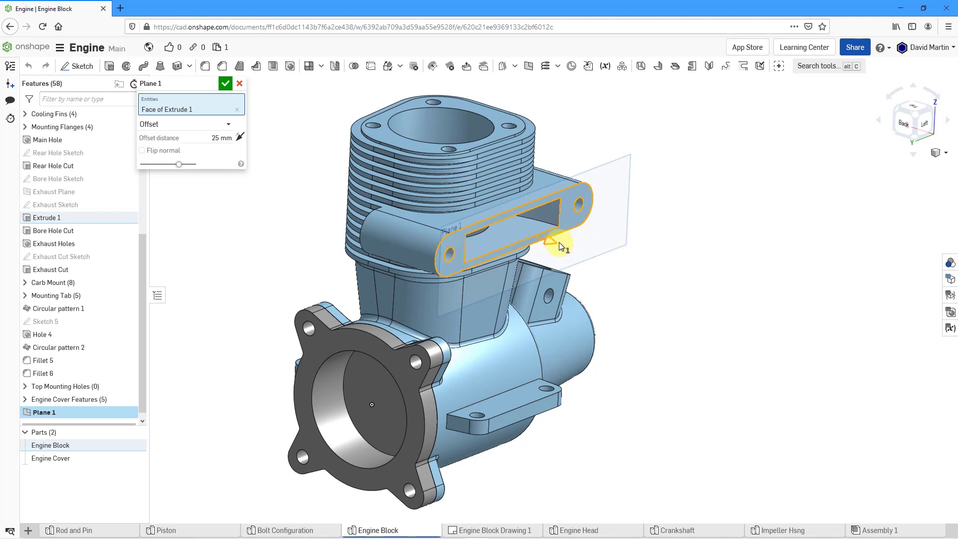
left_click_drag(588, 249, 595, 255)
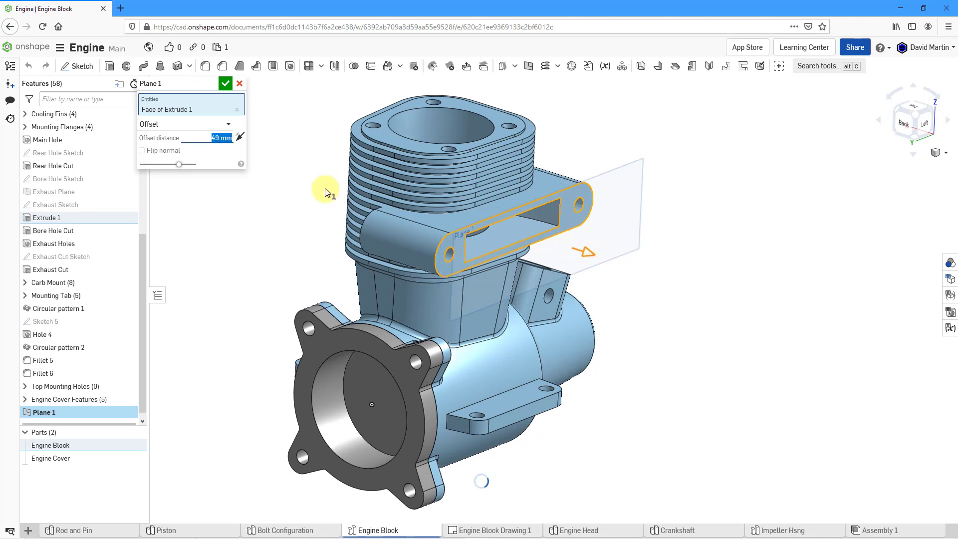
type("73")
key("Return")
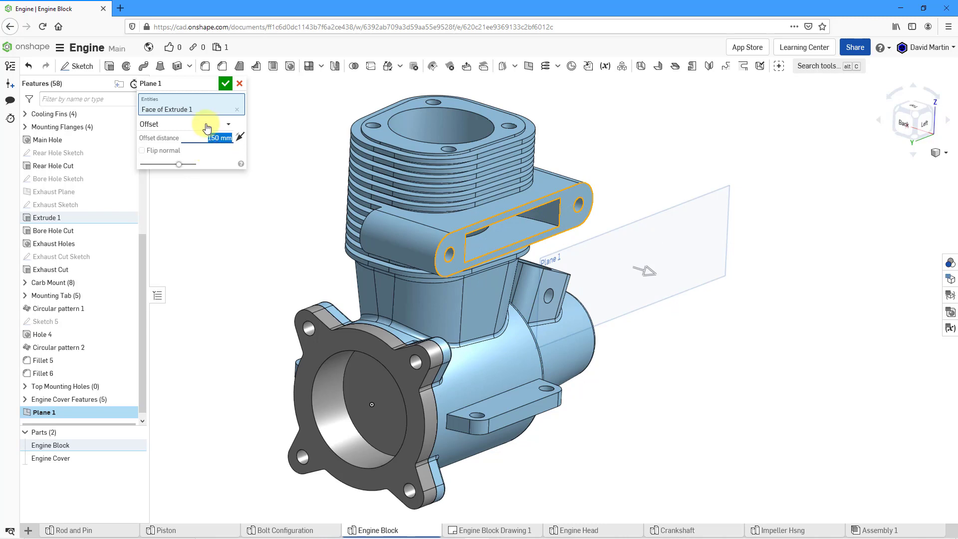
left_click(225, 85)
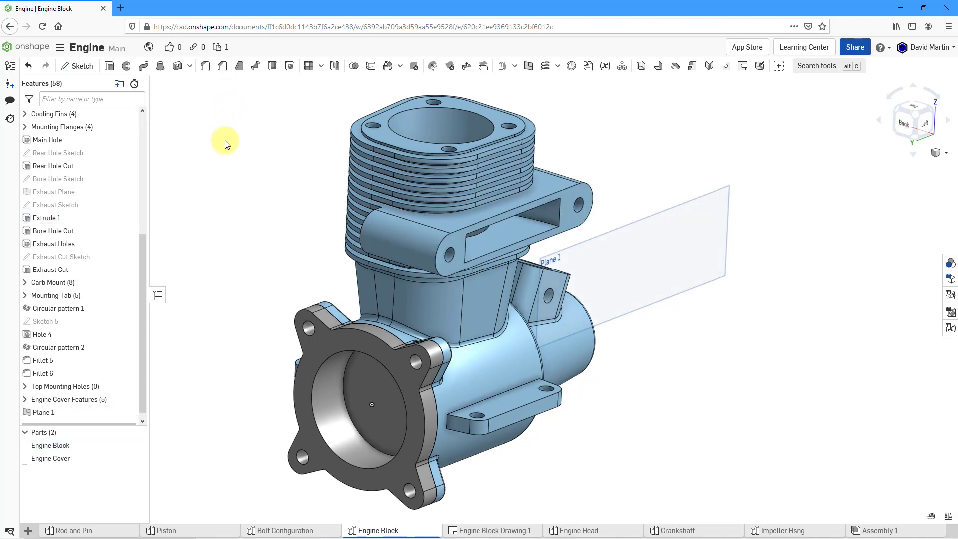
left_click(663, 203)
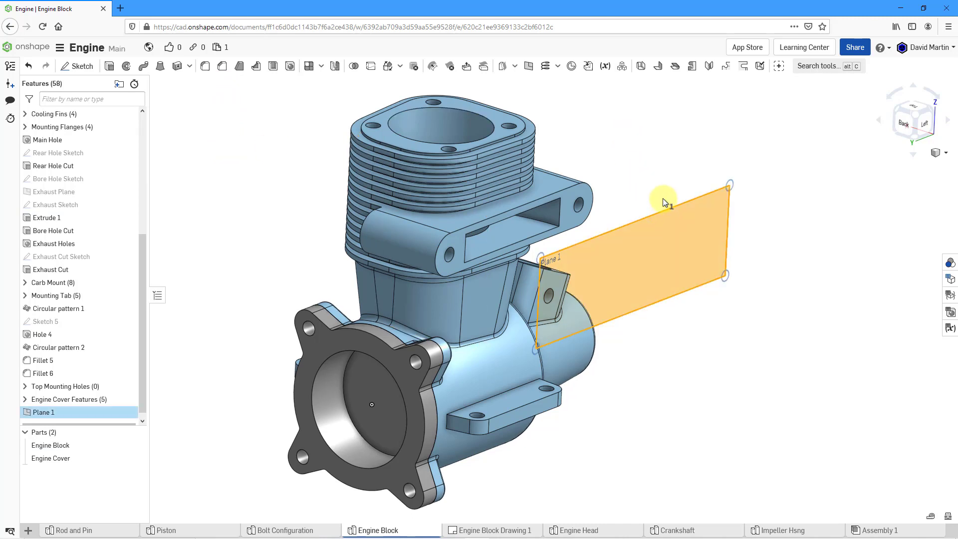
right_click(658, 147)
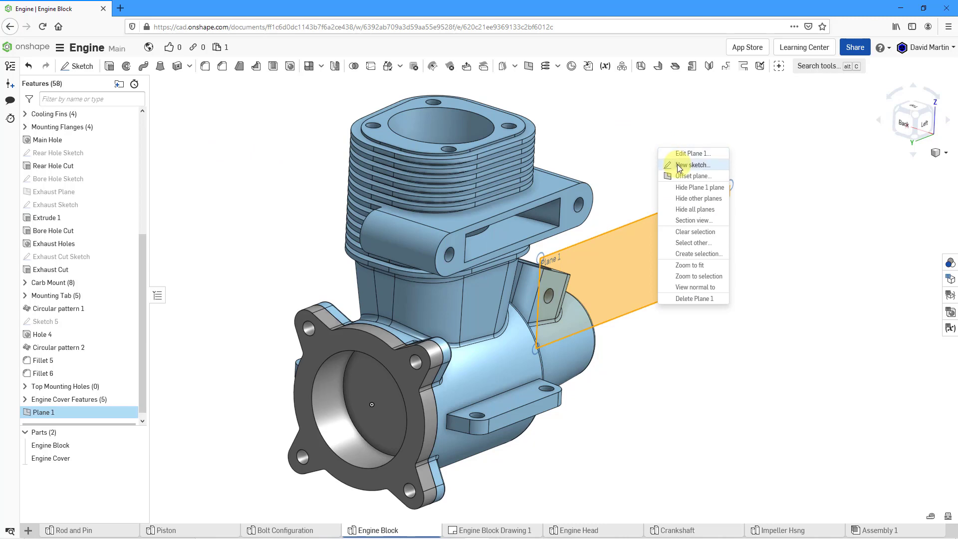
left_click(617, 135)
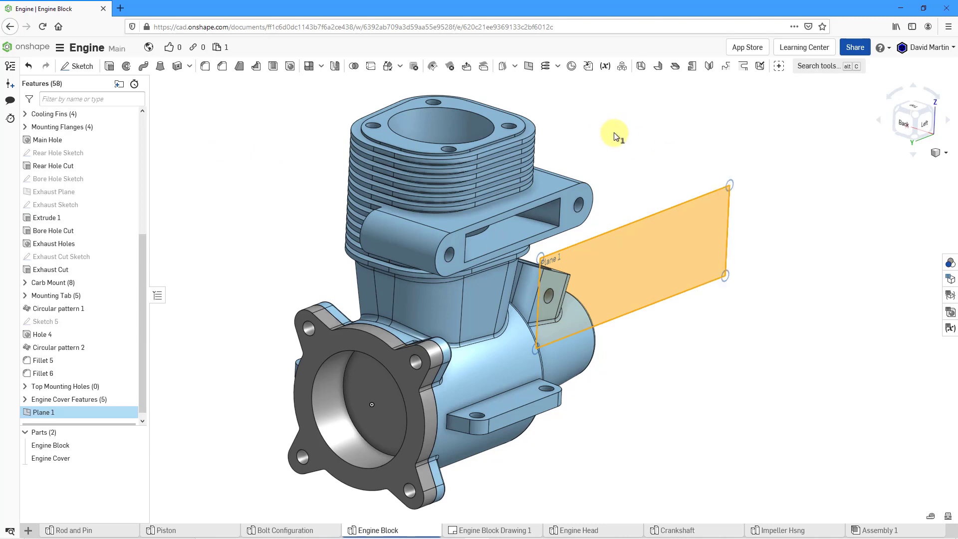
left_click(614, 132)
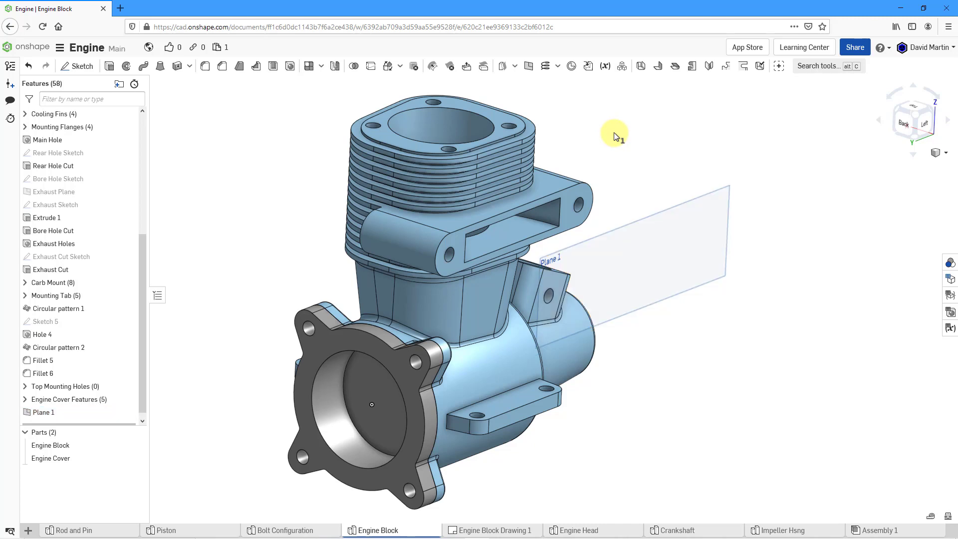
- Show all planes in the engine block model and hide the Carb Mount Plane
key("p")
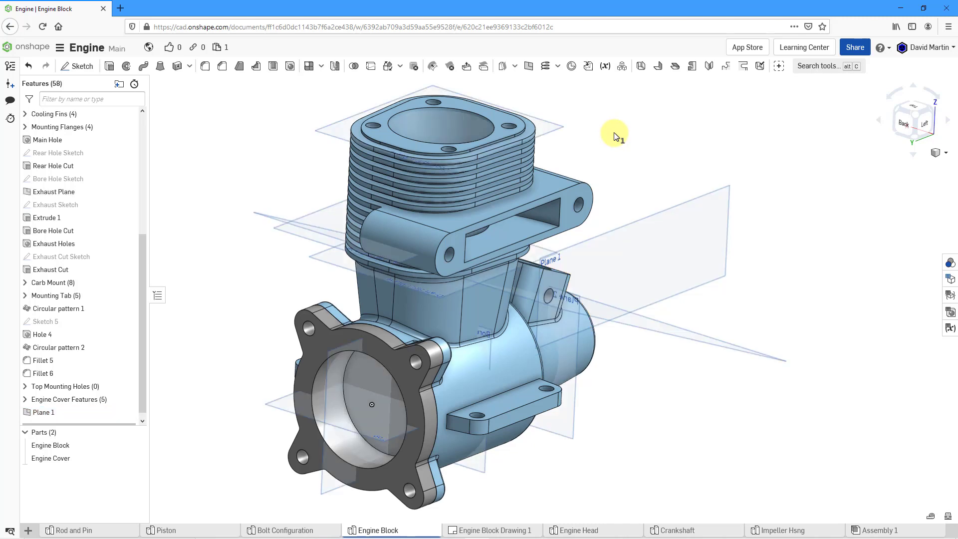
left_click(670, 333)
right_click(680, 319)
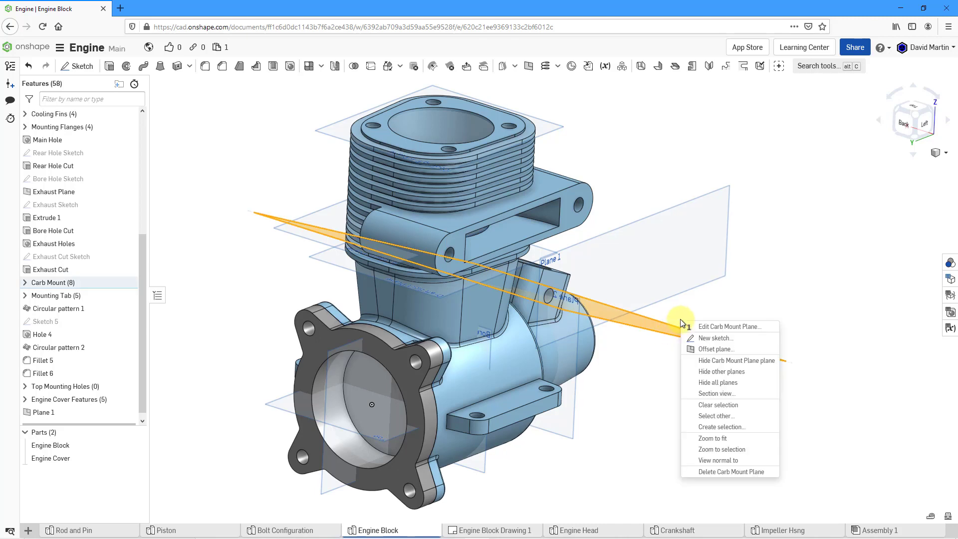
right_click(681, 319)
left_click(708, 360)
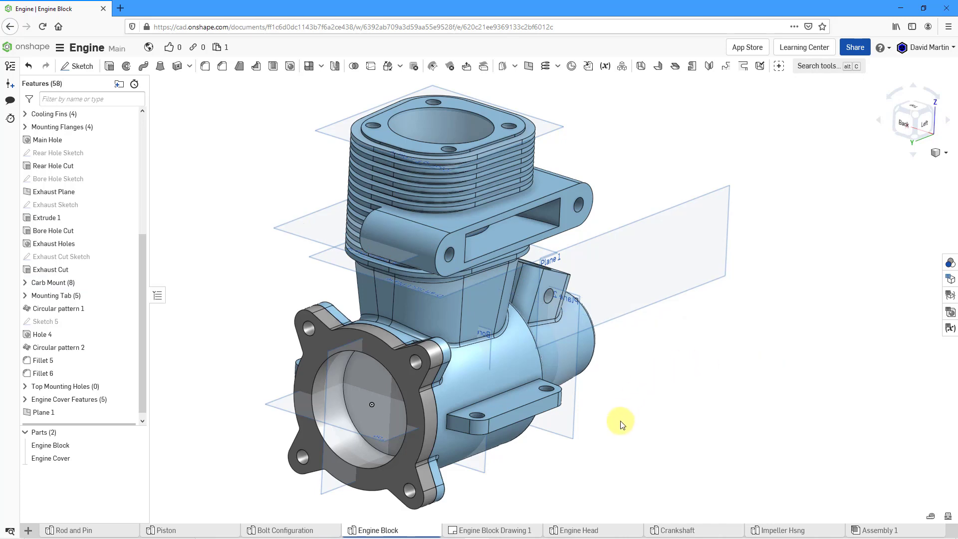
- Hide the Cooling Fin Plane and the Draft Split Plane around the cylinder
key("shift+3")
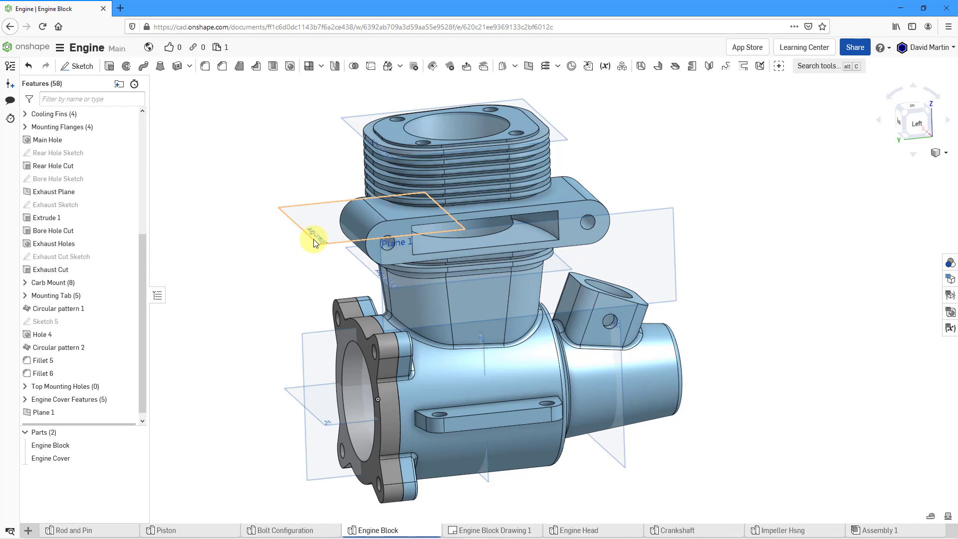
key("shift+3")
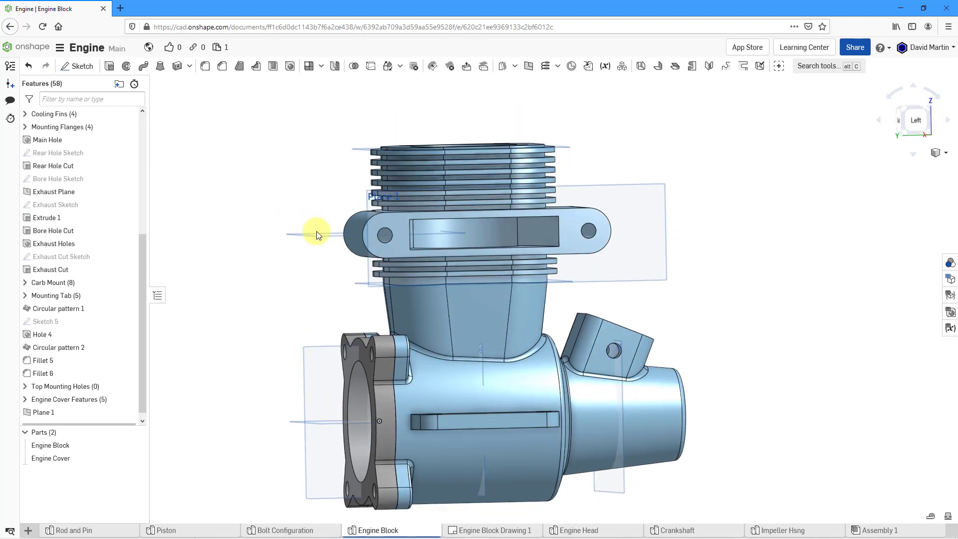
key("shift+7")
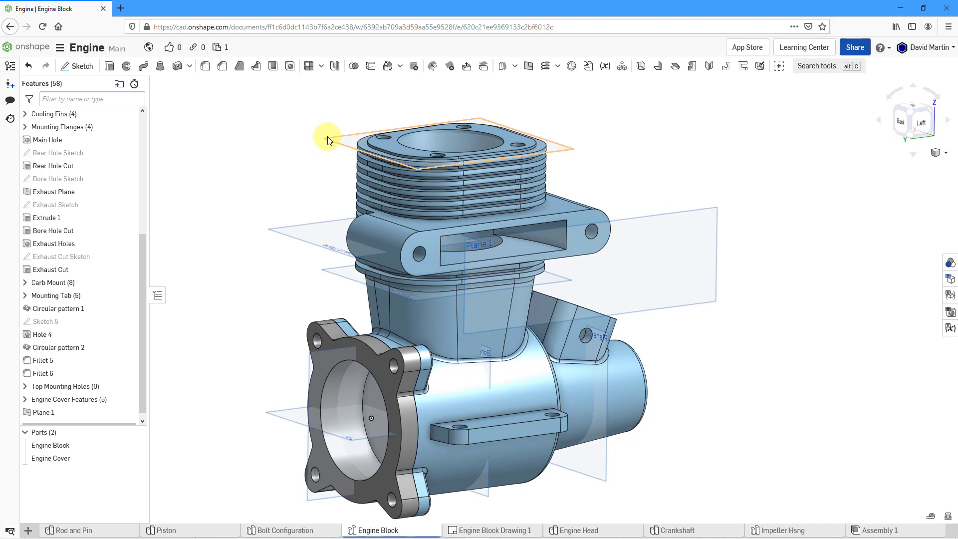
left_click(328, 136)
right_click(327, 136)
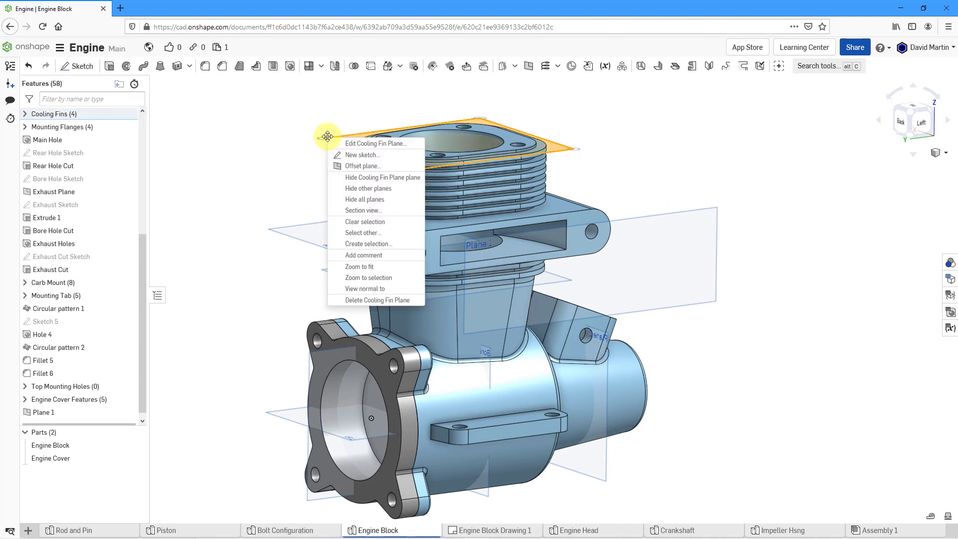
left_click(366, 178)
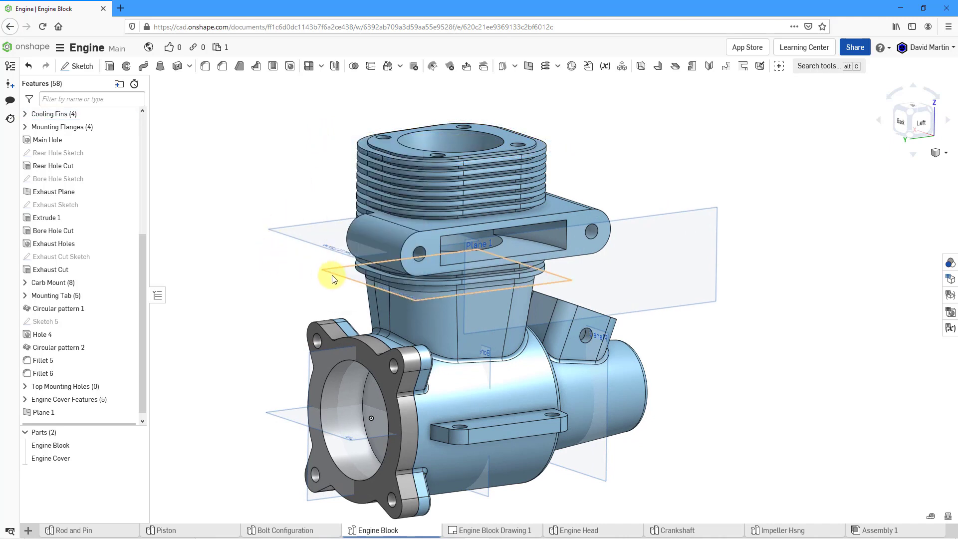
left_click(332, 274)
right_click(281, 274)
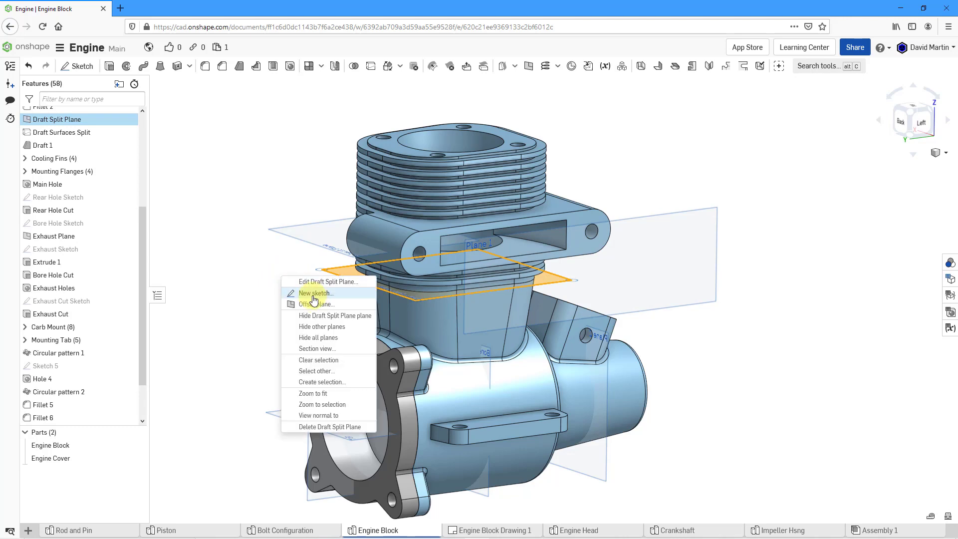
left_click(327, 316)
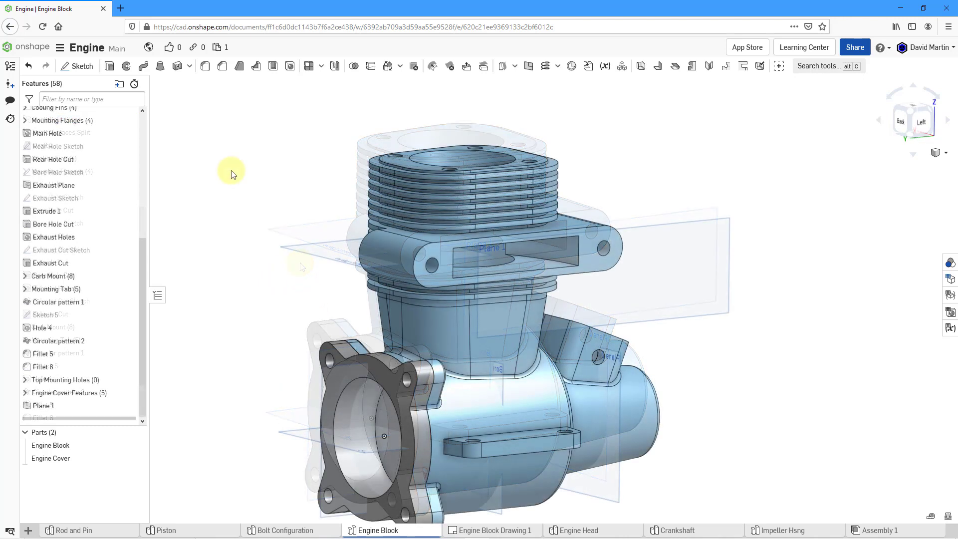
- Start a new sketch on Plane 1 and view it normal to the sketch plane
left_click(669, 228)
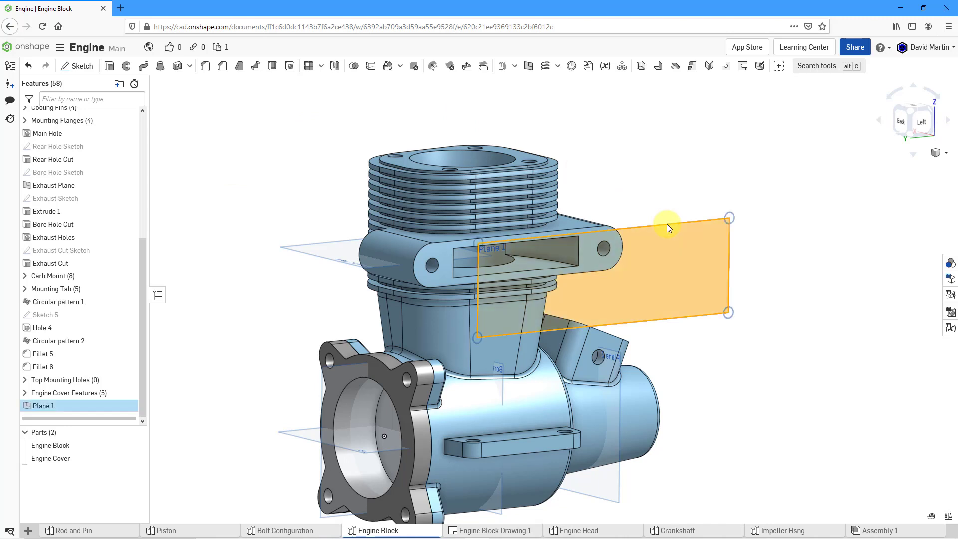
right_click(646, 160)
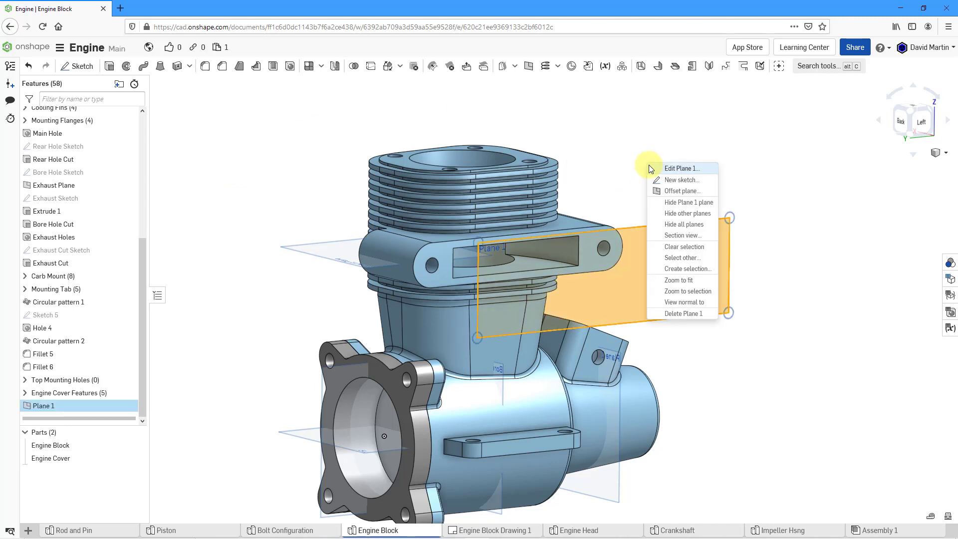
left_click(666, 180)
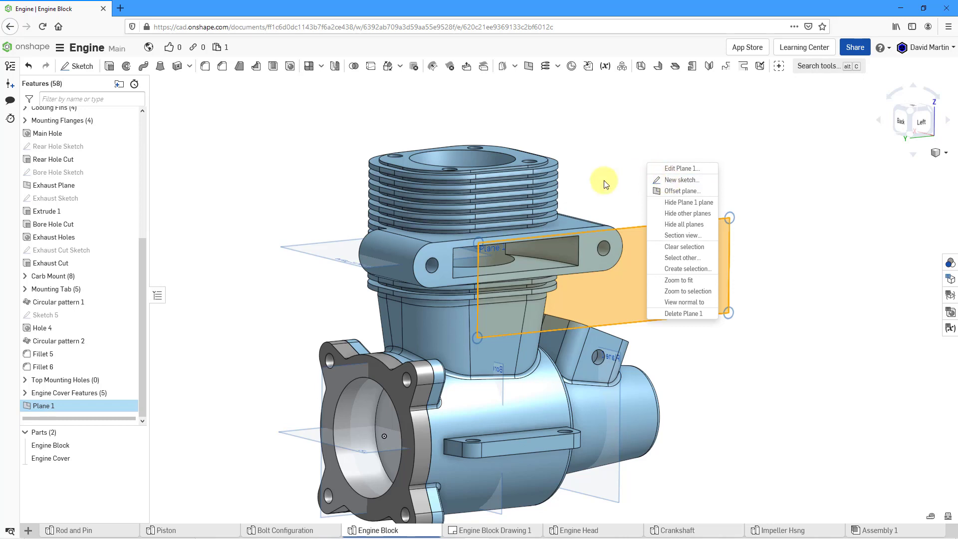
mouse_move(554, 215)
right_mouse_down()
mouse_move(593, 204)
mouse_move(639, 220)
mouse_move(630, 228)
mouse_move(691, 193)
mouse_move(680, 150)
right_mouse_up()
right_click(681, 150)
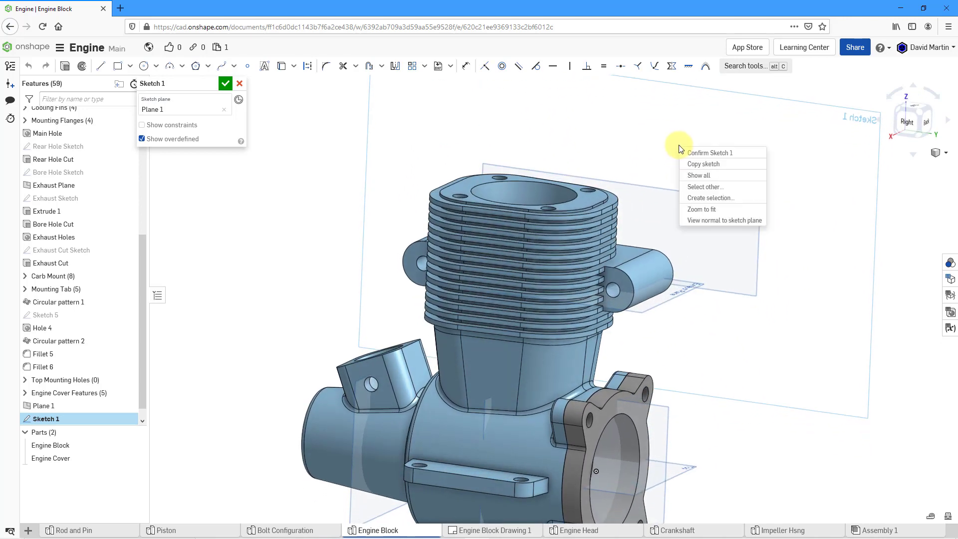
left_click(717, 221)
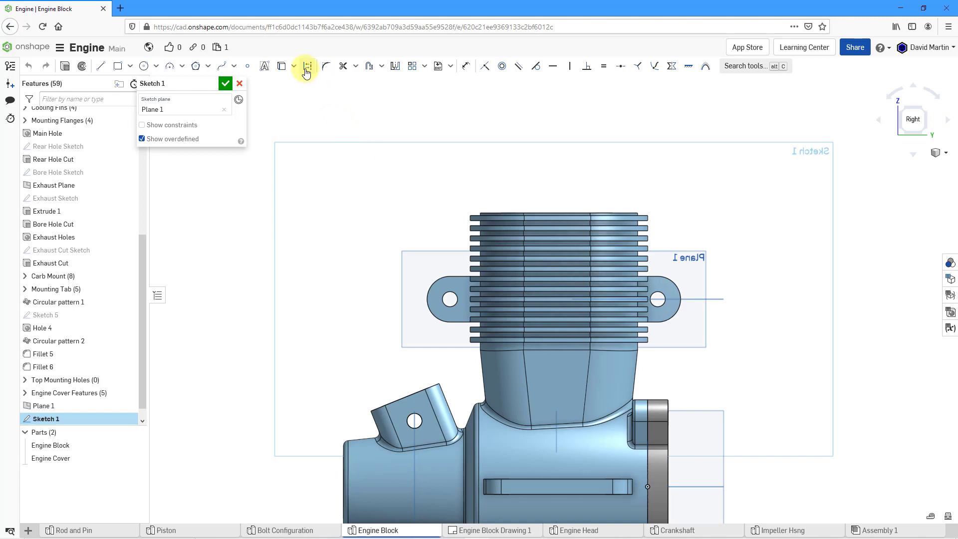
- Sketch a horizontal construction line about 686 mm long across the cylinder, slightly above the exhaust flange
left_click(307, 68)
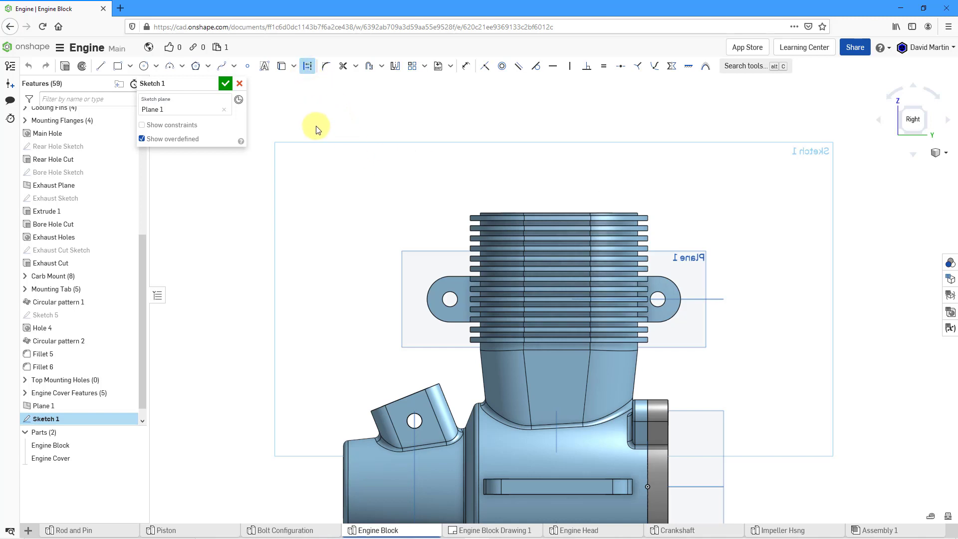
left_click(102, 67)
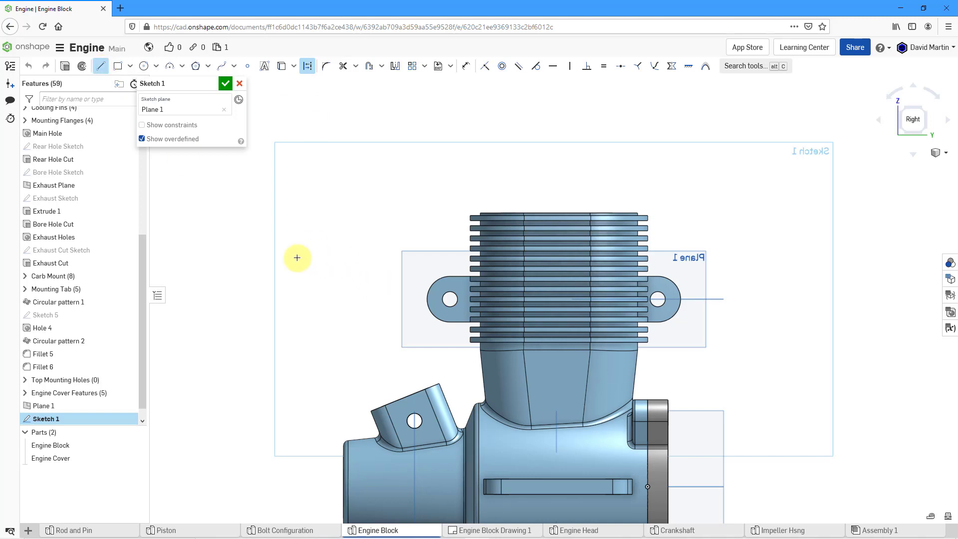
left_click(232, 264)
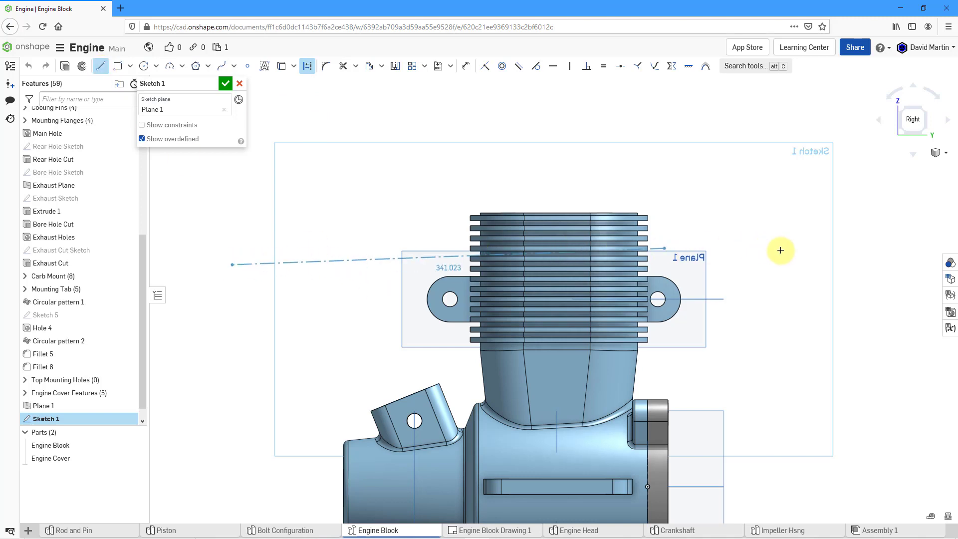
left_click(927, 264)
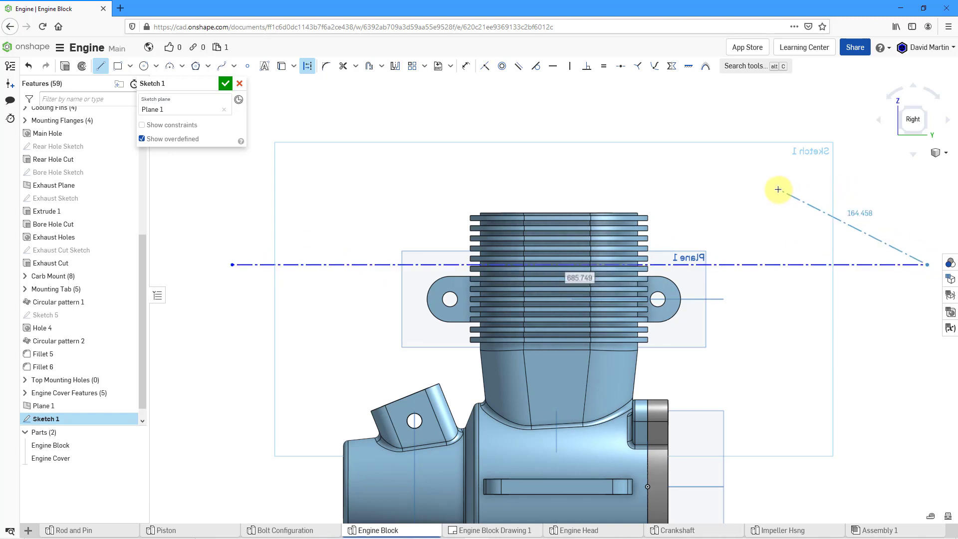
key("Escape")
- Constrain the construction line coincident with the flat upper face of the exhaust flange
right_click_drag(706, 192, 727, 206)
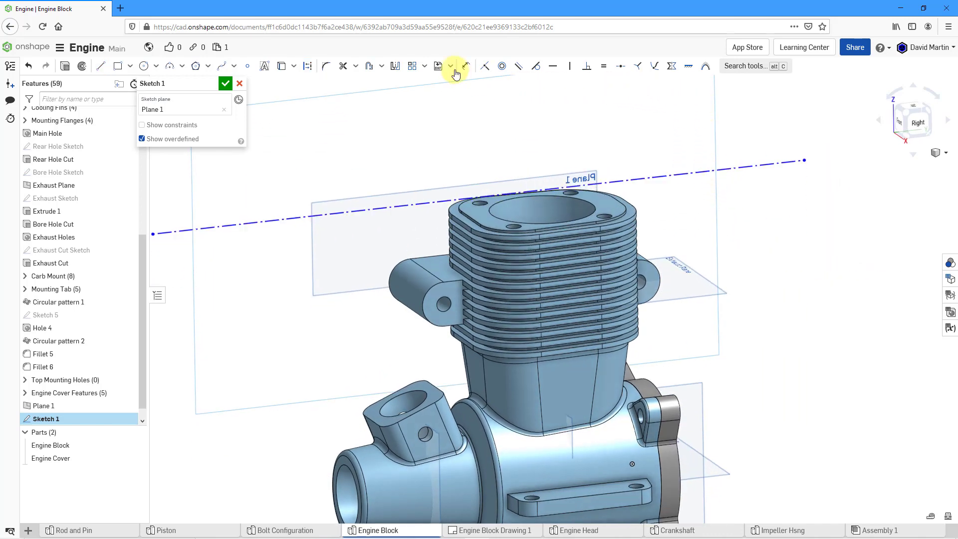
left_click(484, 66)
left_click(385, 207)
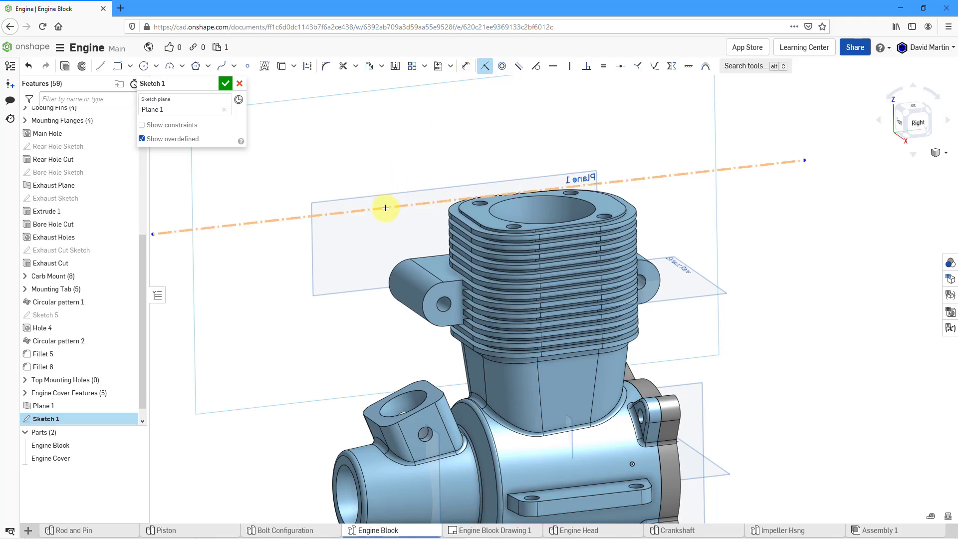
left_click(437, 268)
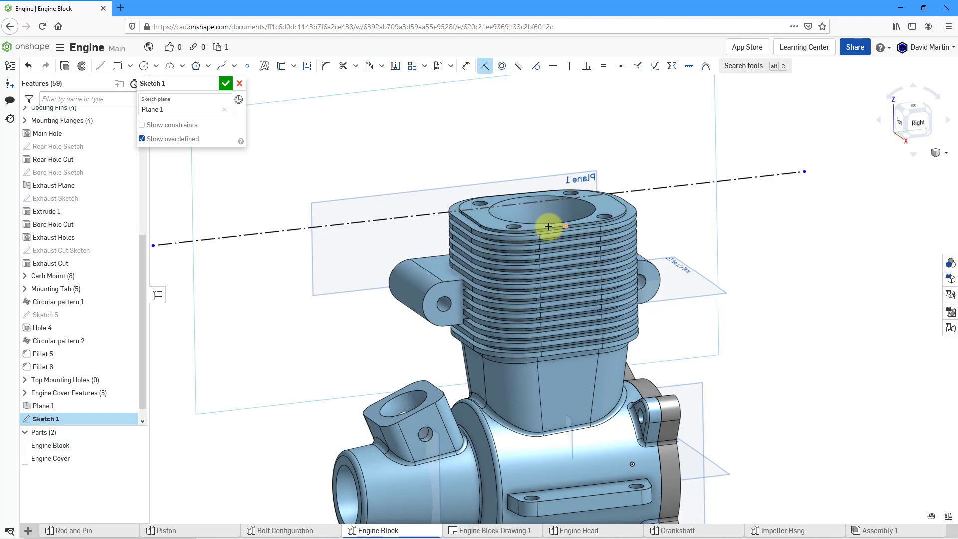
right_click(644, 148)
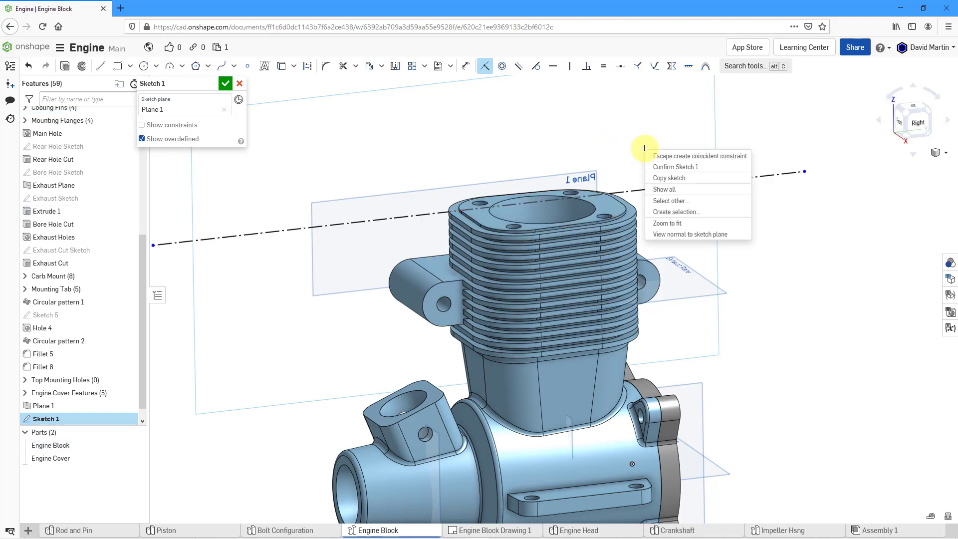
- Sketch four connected lines from the construction line: vertical about 14 mm, horizontal about 41 mm, sloping up about 122 mm, and gently descending about 336 mm
left_click(689, 234)
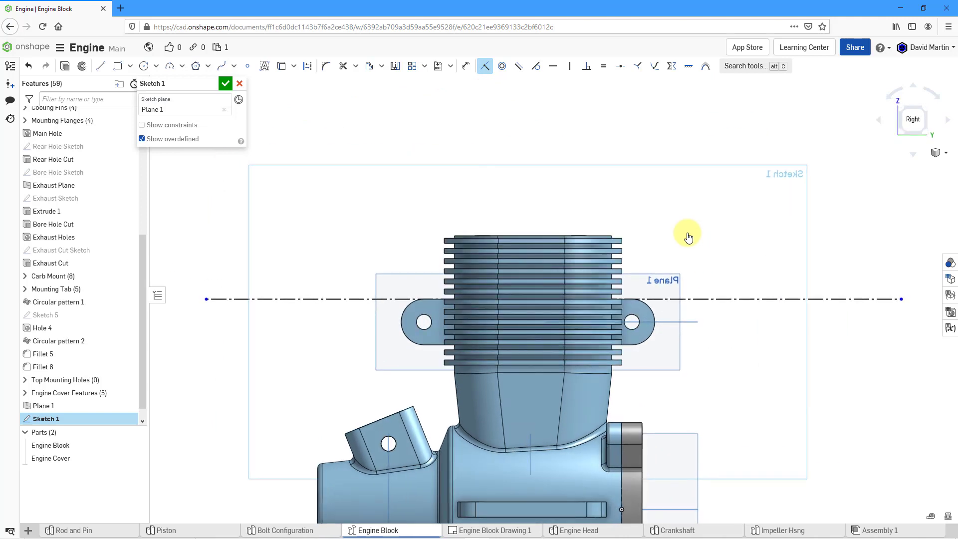
left_click(98, 71)
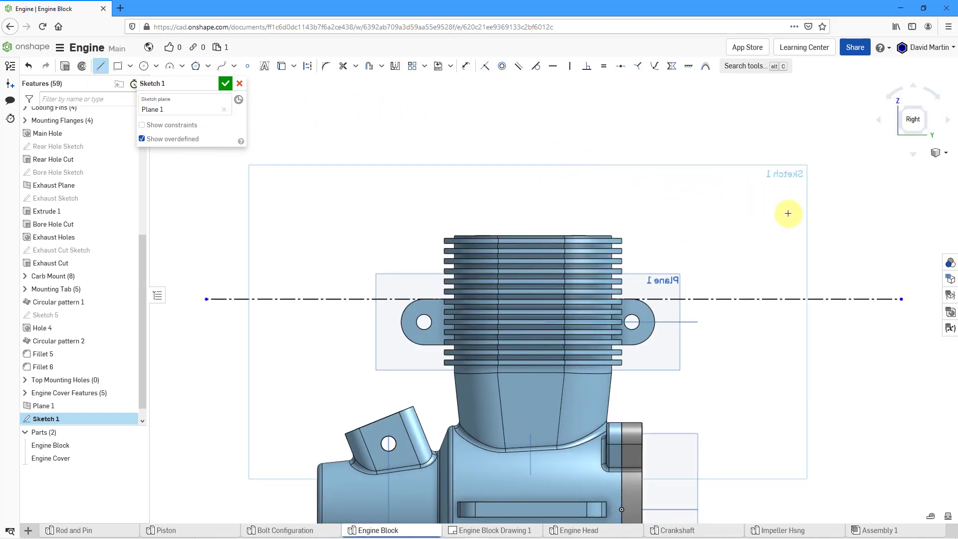
left_click(823, 299)
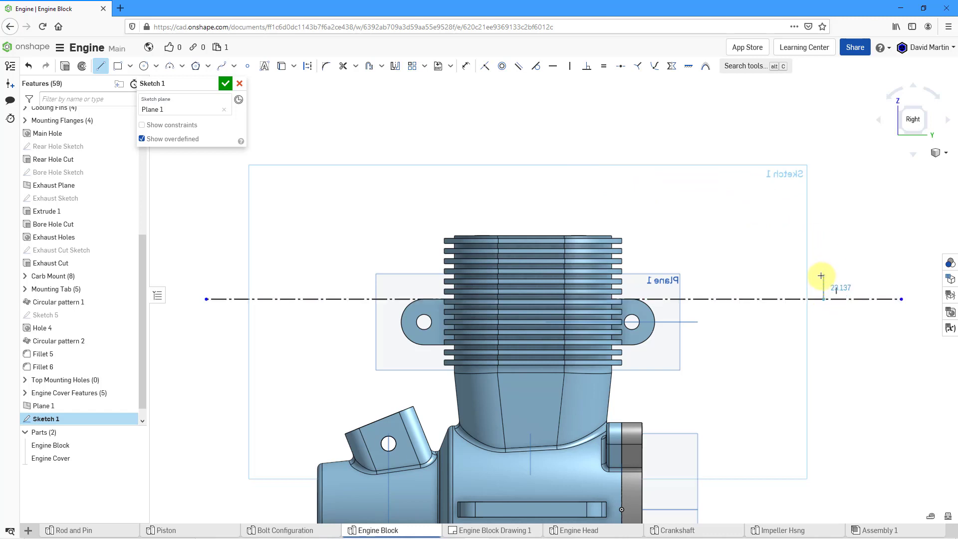
left_click(814, 284)
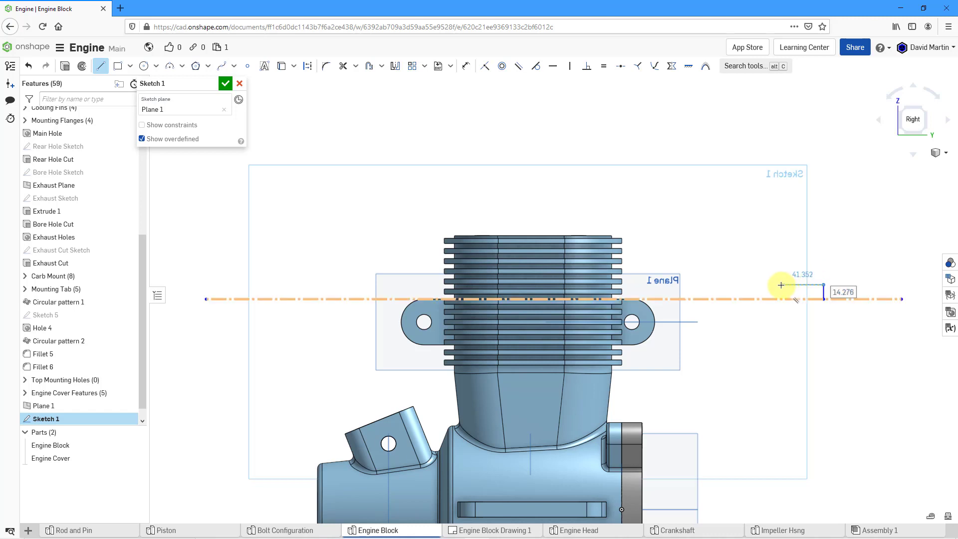
left_click(781, 285)
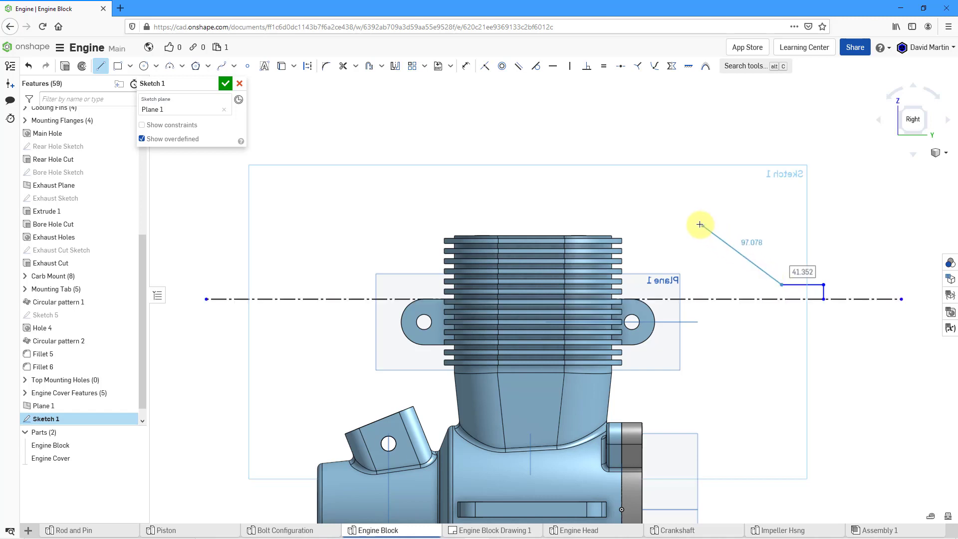
left_click(683, 209)
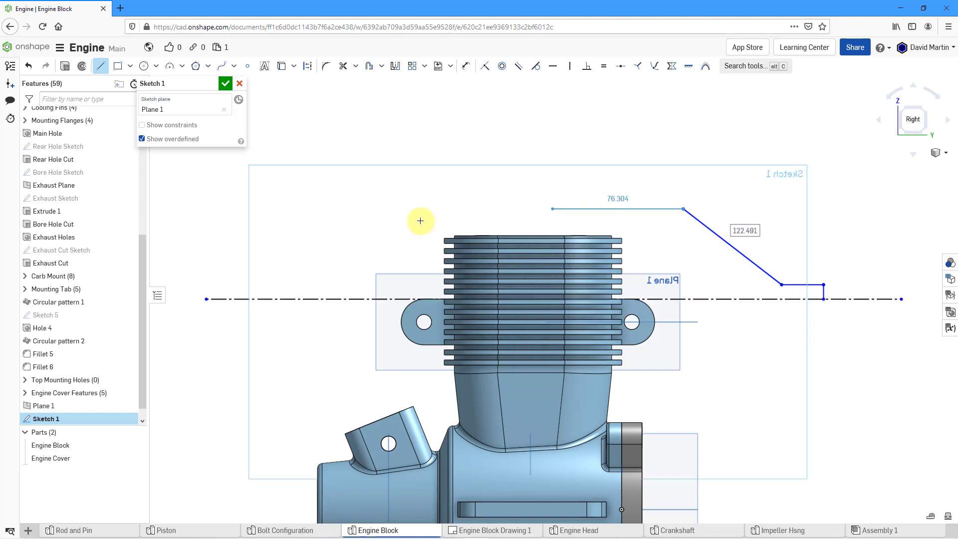
left_click(345, 245)
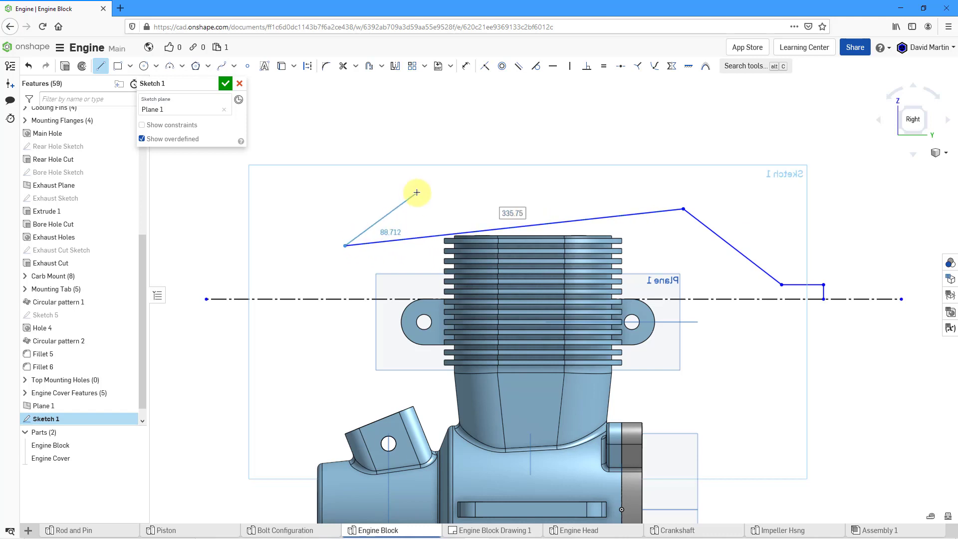
key("Escape")
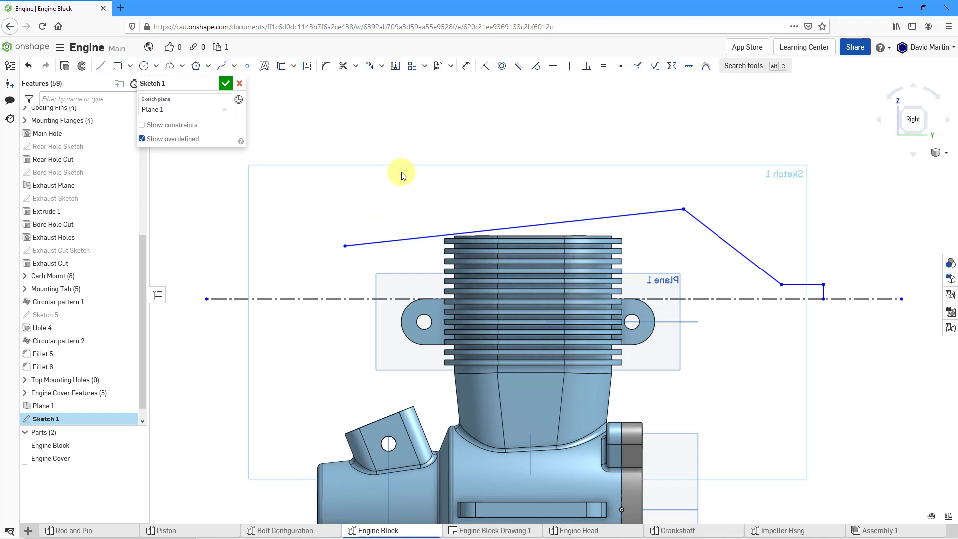
- Sketch a center point arc of about 53 mm radius, centred on the construction line, from the long sloping line's free end down to the construction line
left_click(182, 69)
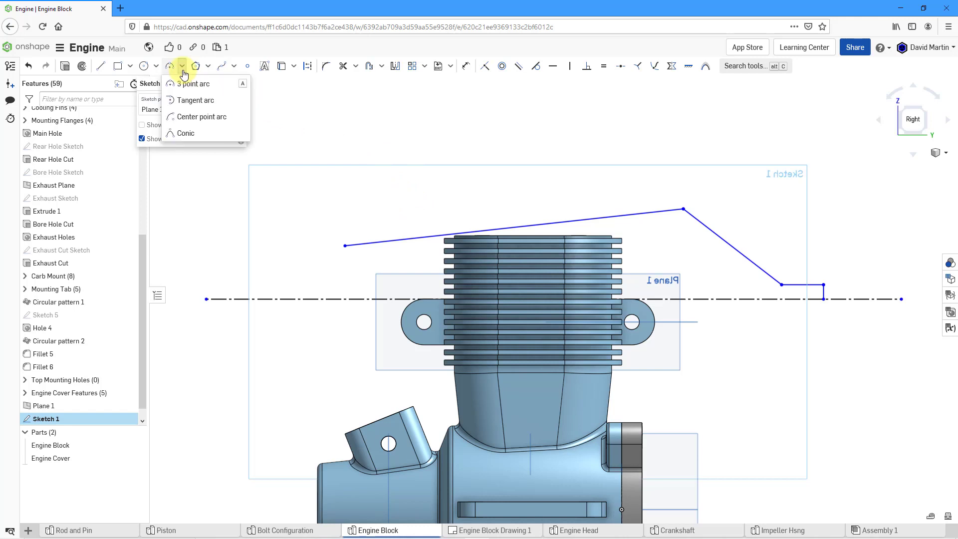
left_click(202, 116)
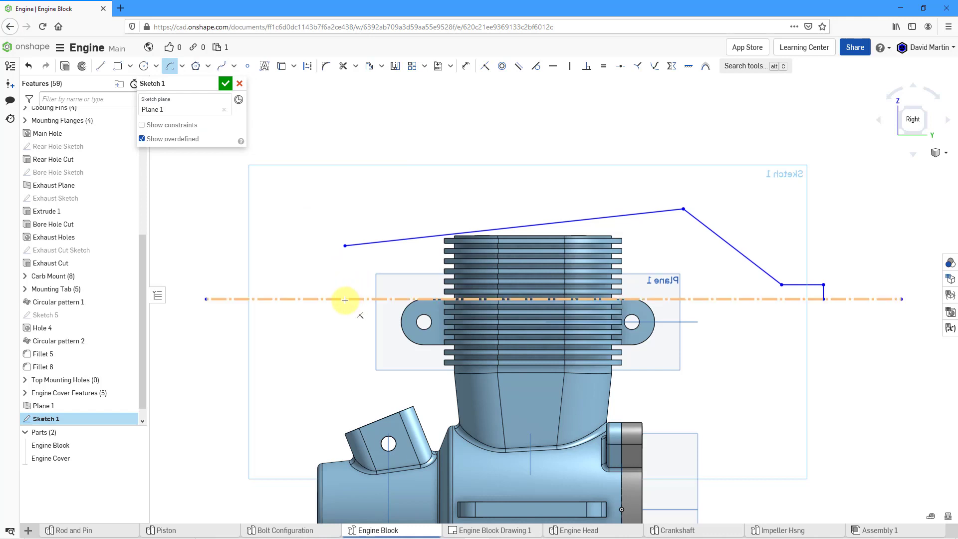
left_click(346, 299)
left_click_drag(346, 245, 292, 299)
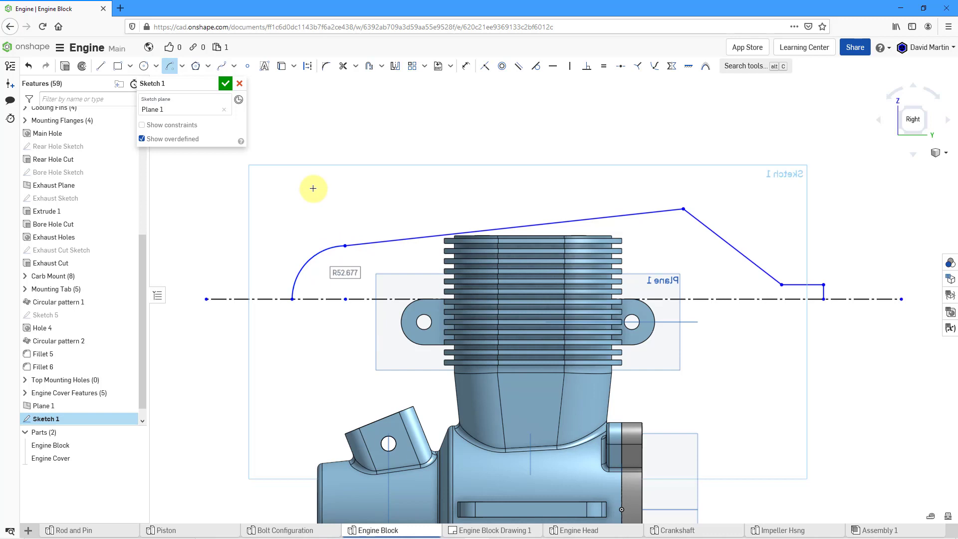
key("Escape")
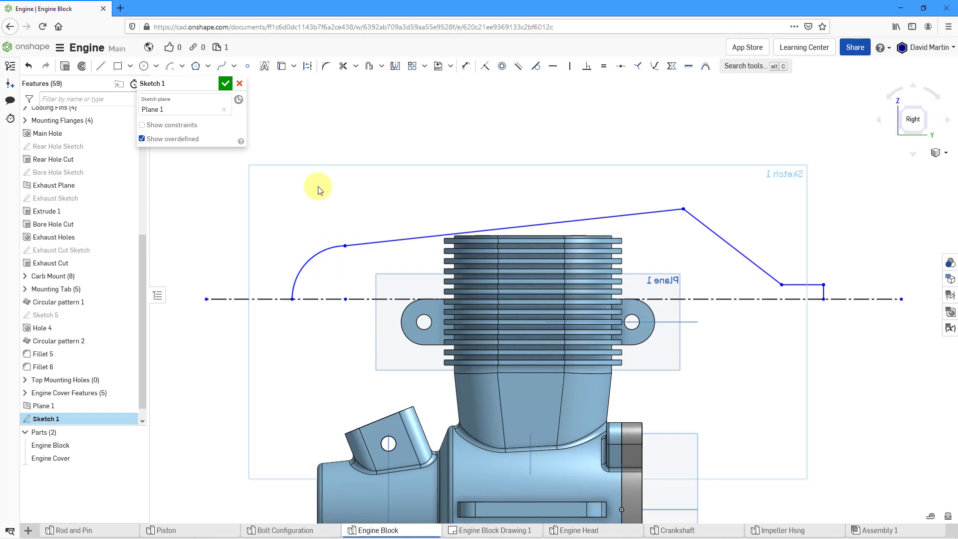
- Make the arc tangent to the long sloping line and close the profile with a line about 524 mm long along the construction line
left_click(541, 73)
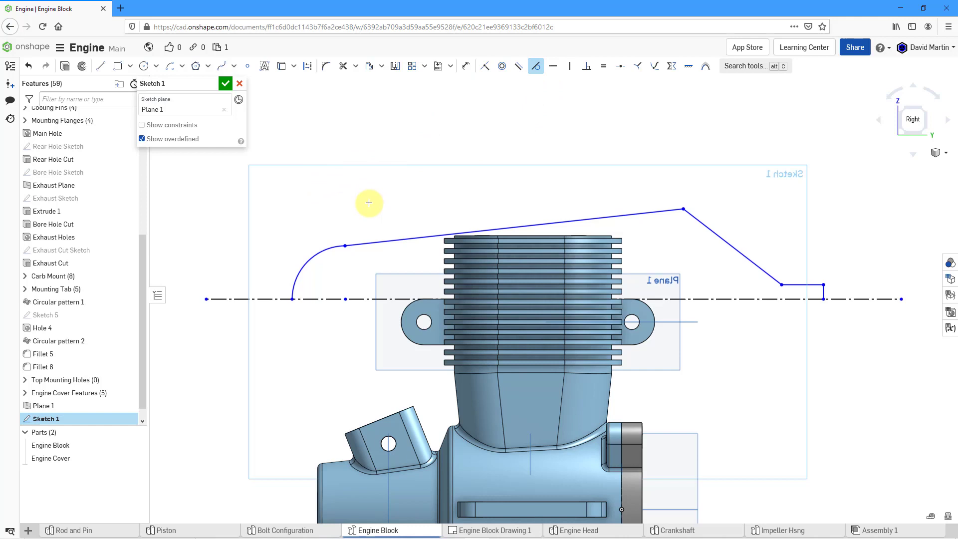
left_click(367, 242)
left_click(322, 251)
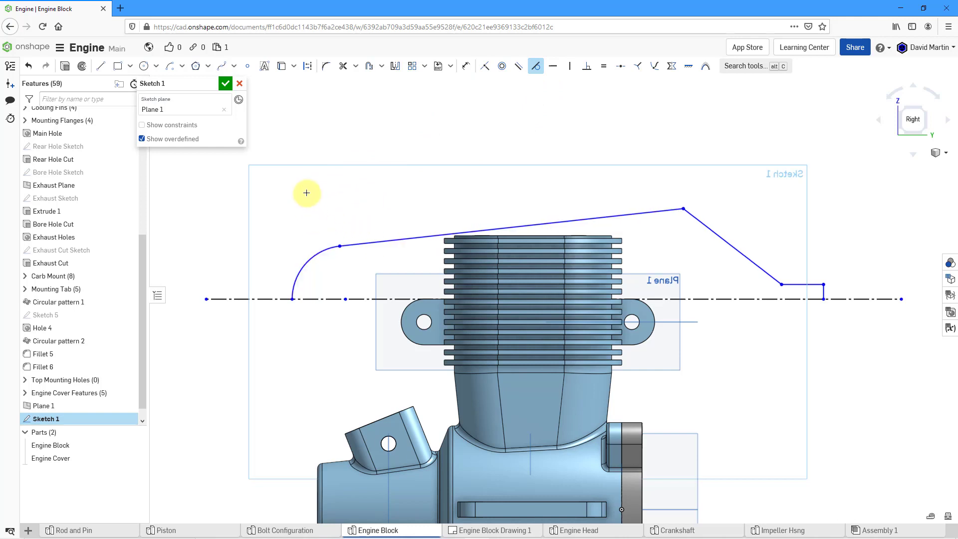
left_click(101, 69)
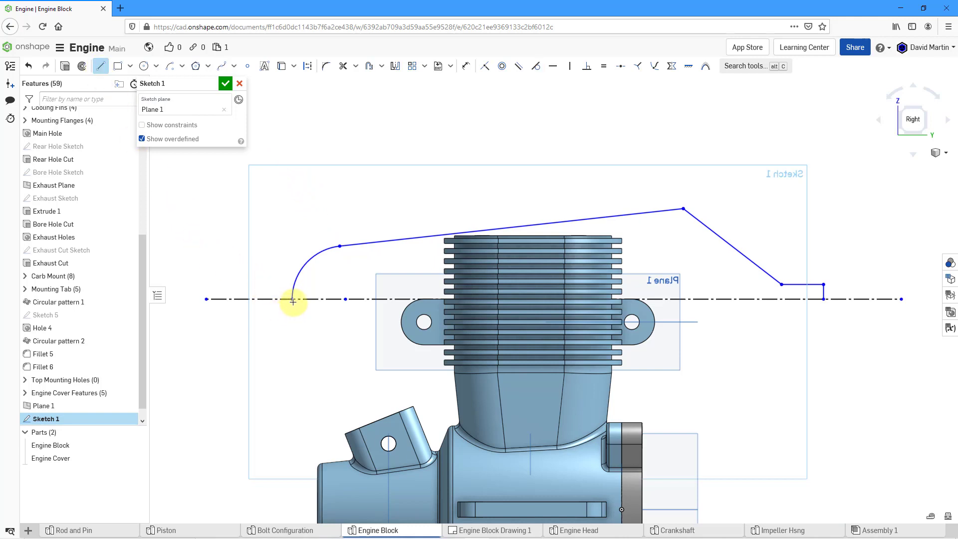
left_click_drag(293, 300, 825, 300)
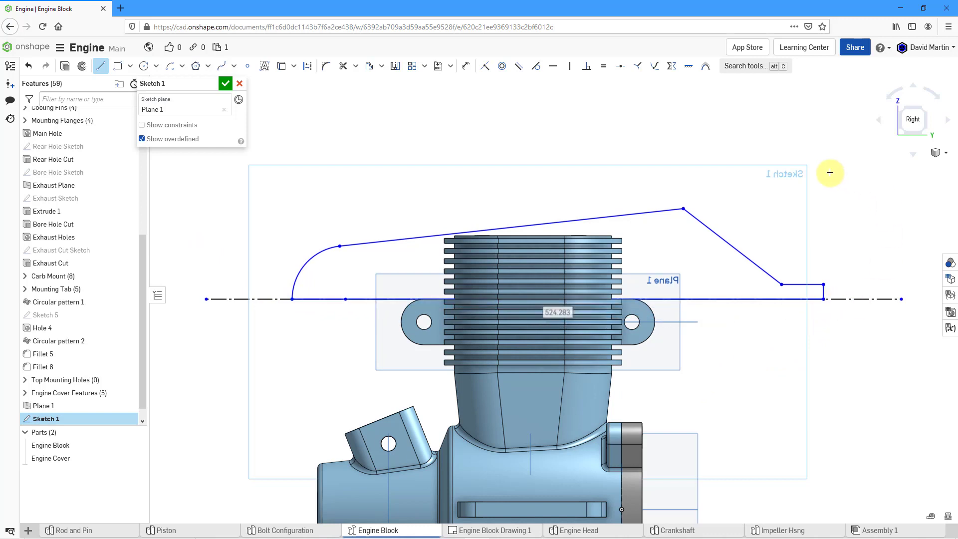
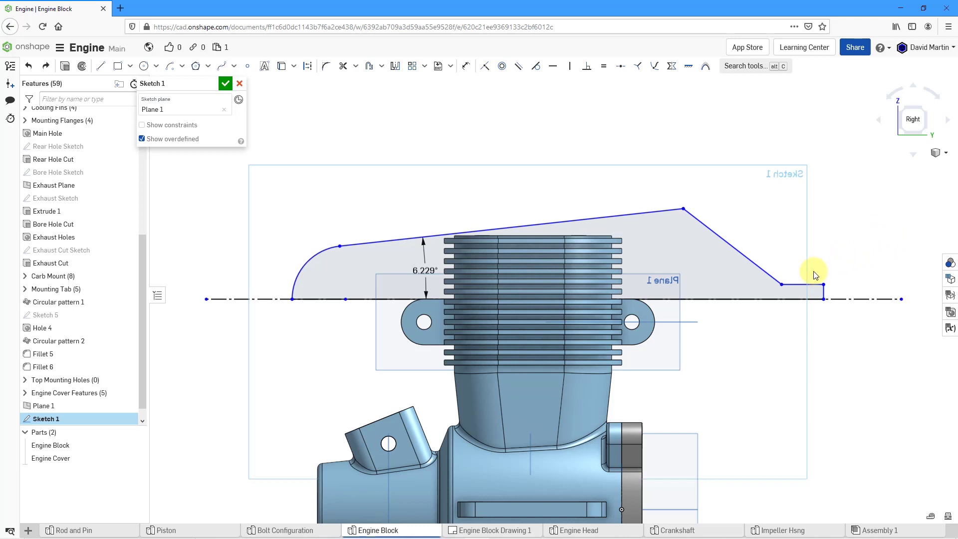
- Dimension the short horizontal line about the construction line as a diameter of 50 mm
left_click(465, 66)
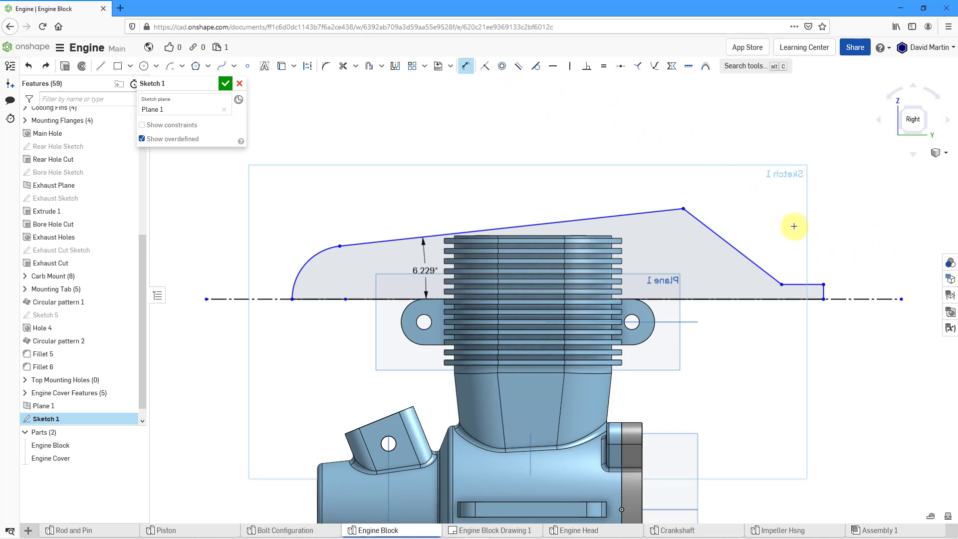
left_click(806, 284)
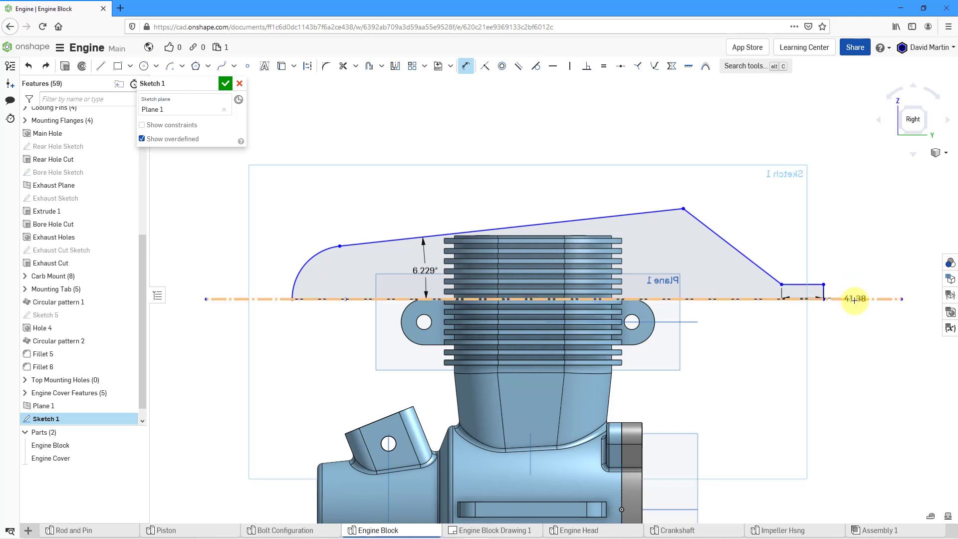
left_click(855, 300)
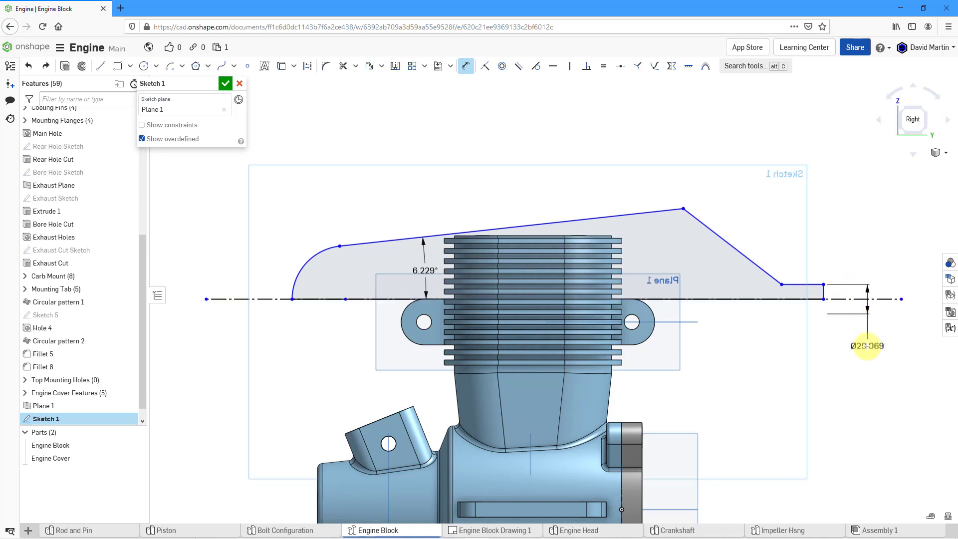
left_click(867, 346)
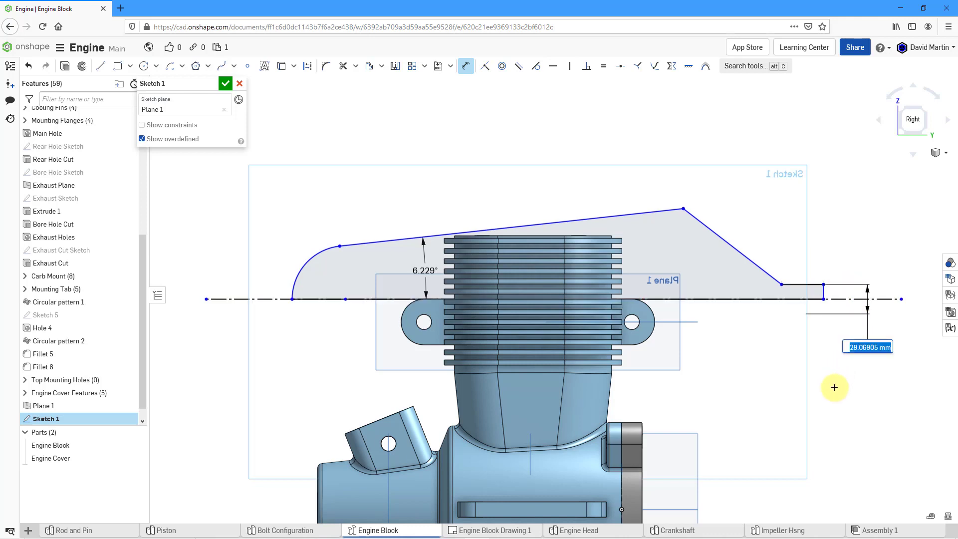
type("50")
key("Return")
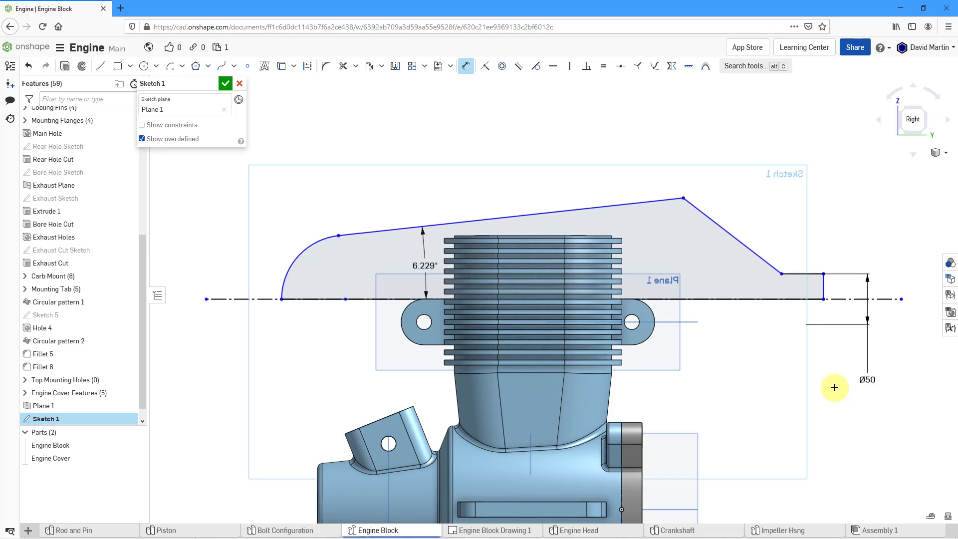
- Dimension the short horizontal line's length as 40 mm
left_click(808, 272)
left_click(855, 225)
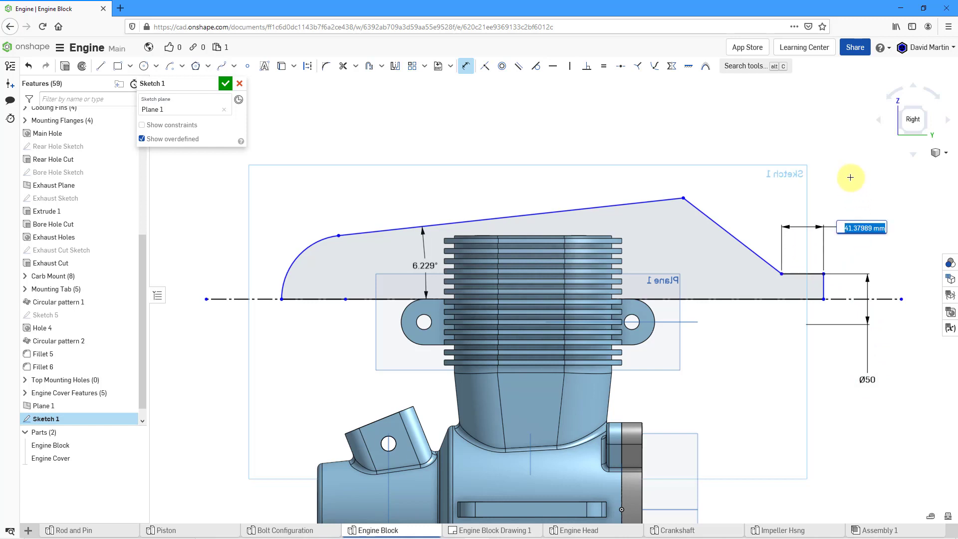
type("40")
key("Return")
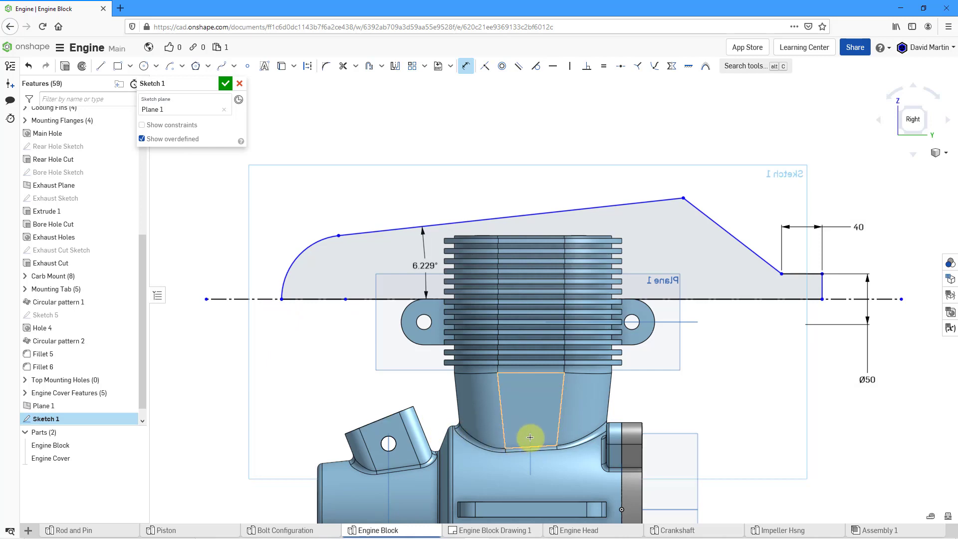
- Dimension the arc's end on the construction line 200 mm from the vertical plane through the cylinder's centre
mouse_move(560, 446)
right_mouse_down()
mouse_move(582, 460)
mouse_move(574, 465)
right_mouse_up()
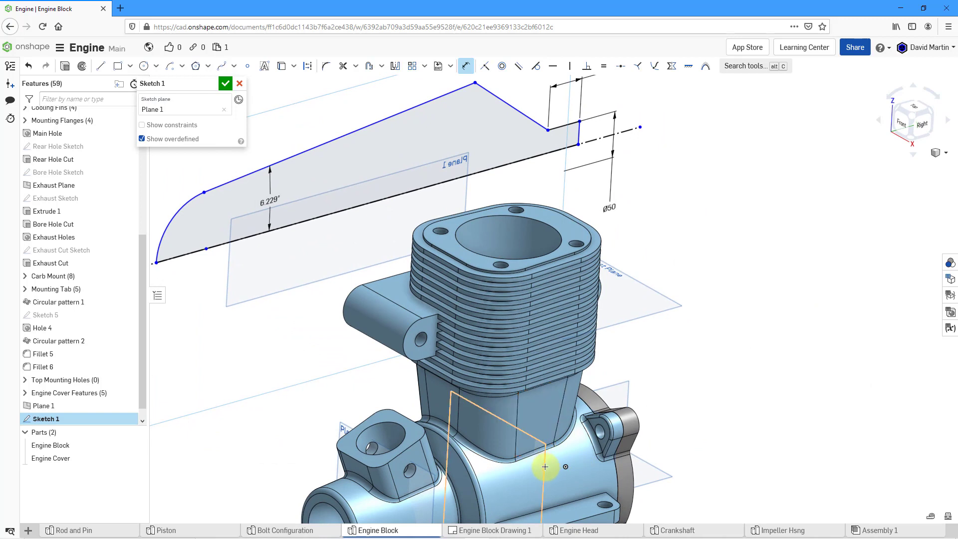
left_click_drag(545, 466, 246, 398)
left_click(247, 398)
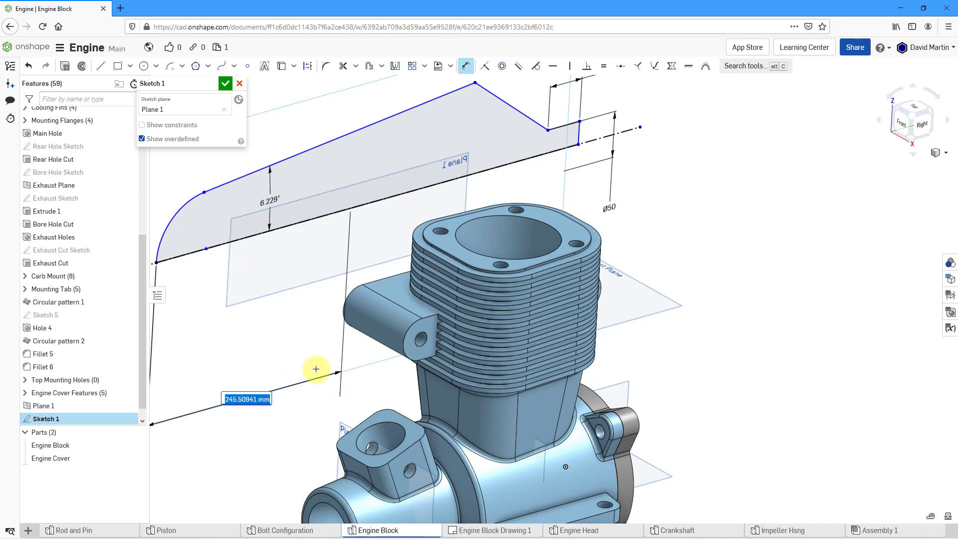
type("200")
key("Return")
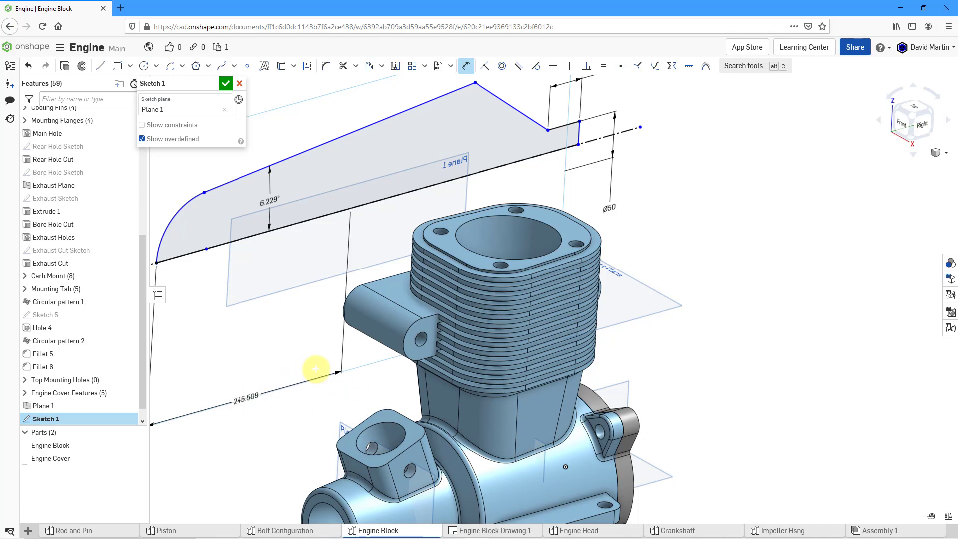
- Dimension the horizontal distance from the arc's end on the construction line to the inner end of the short horizontal line as 500 mm
right_click(290, 329)
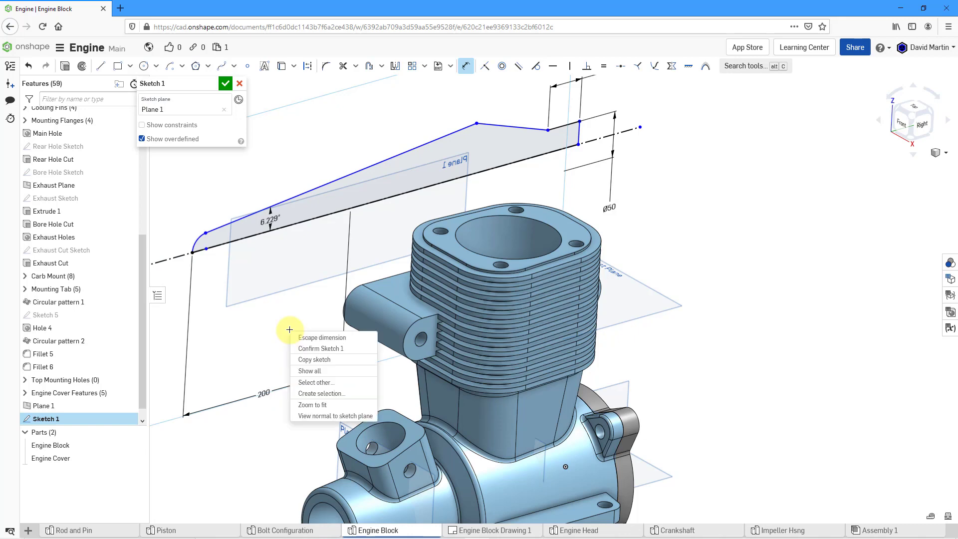
left_click(324, 417)
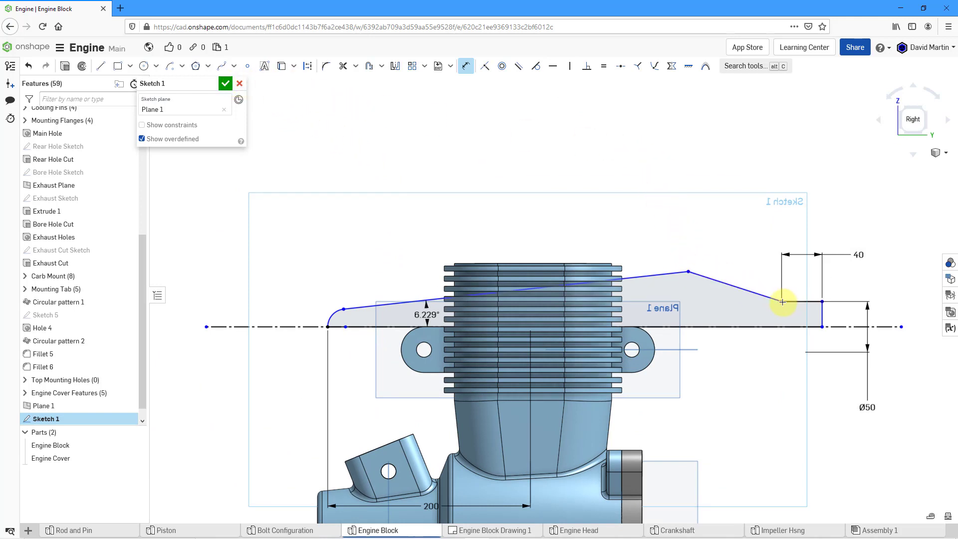
left_click(328, 327)
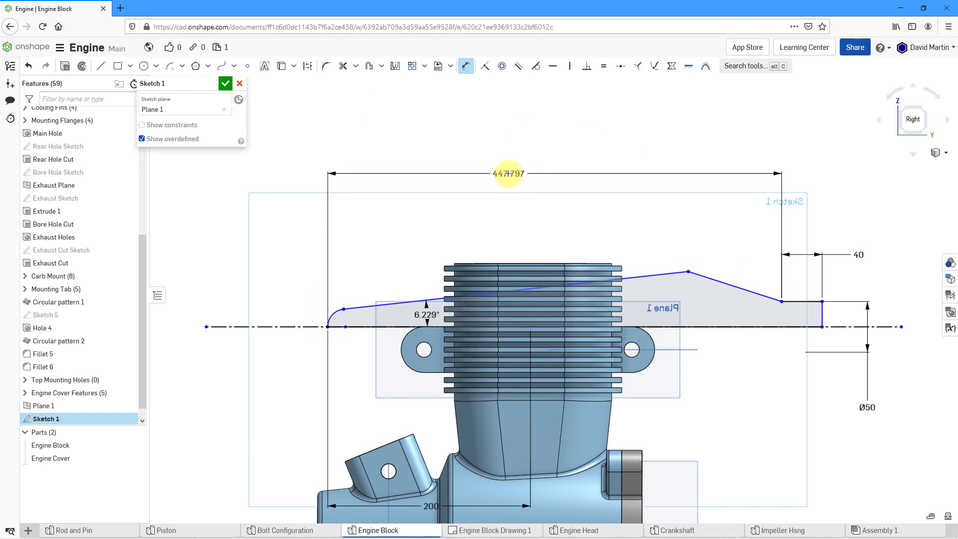
left_click(508, 173)
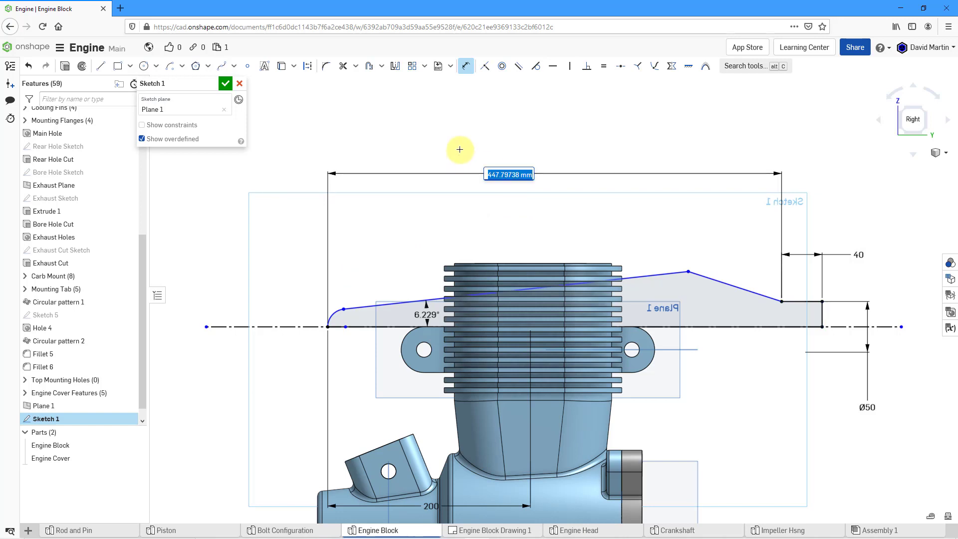
type("500")
key("Return")
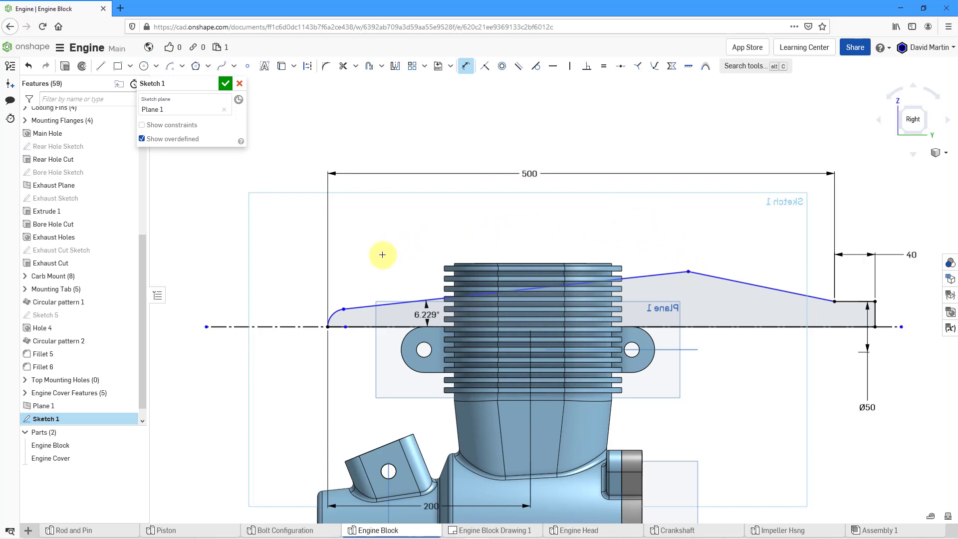
- Dimension the horizontal distance from the arc's end on the construction line to the profile's peak as 400 mm
left_click(327, 327)
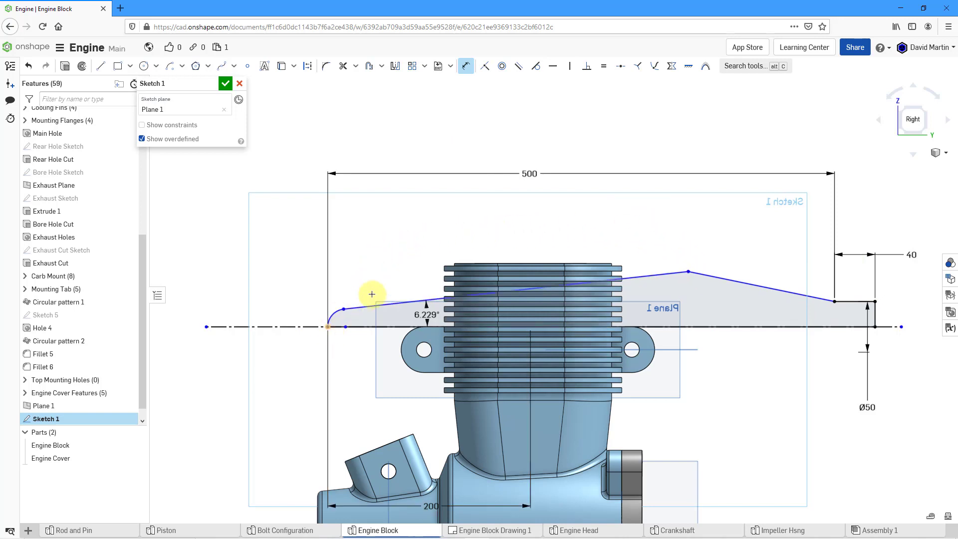
left_click(458, 229)
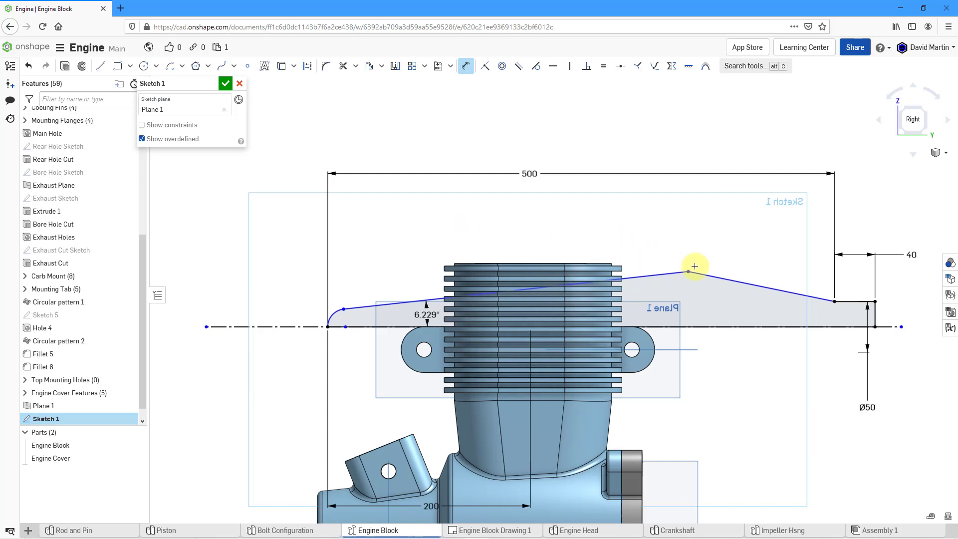
left_click(689, 271)
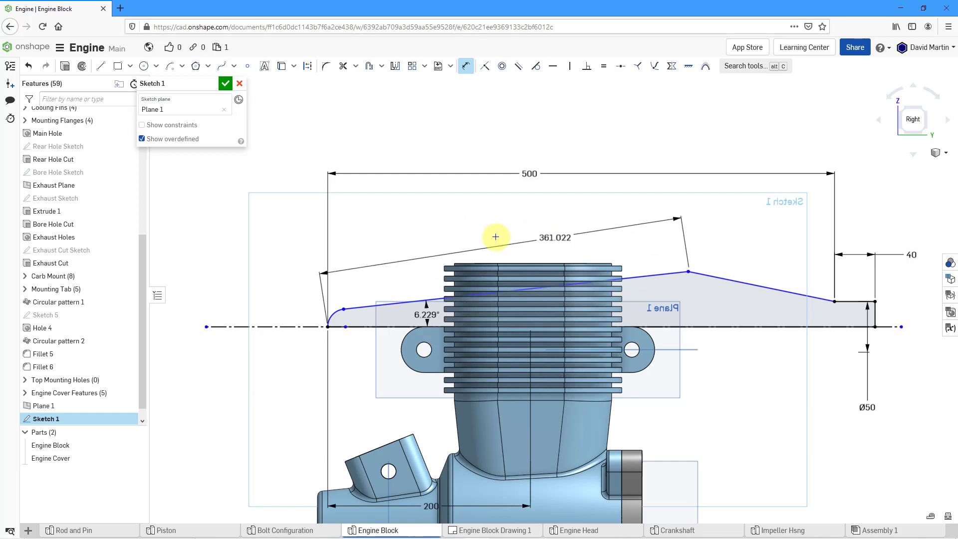
left_click(494, 216)
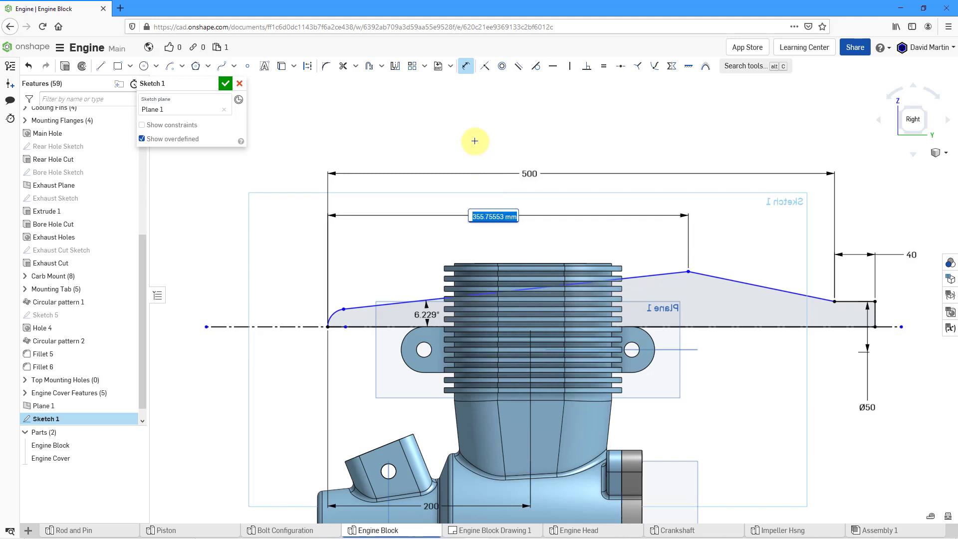
type("400")
key("Return")
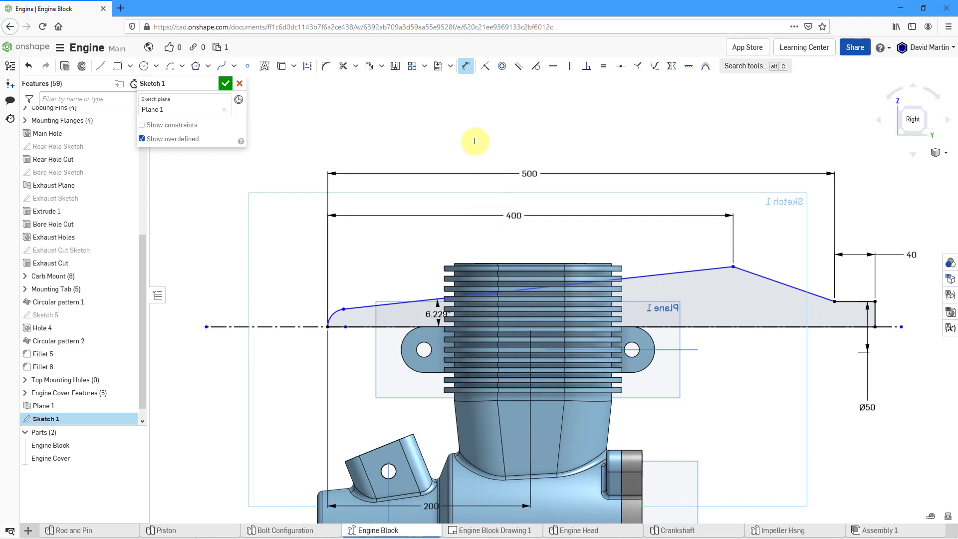
- Set the angle between the long sloped line and the construction line to 2 degrees
left_click(445, 296)
left_click(410, 268)
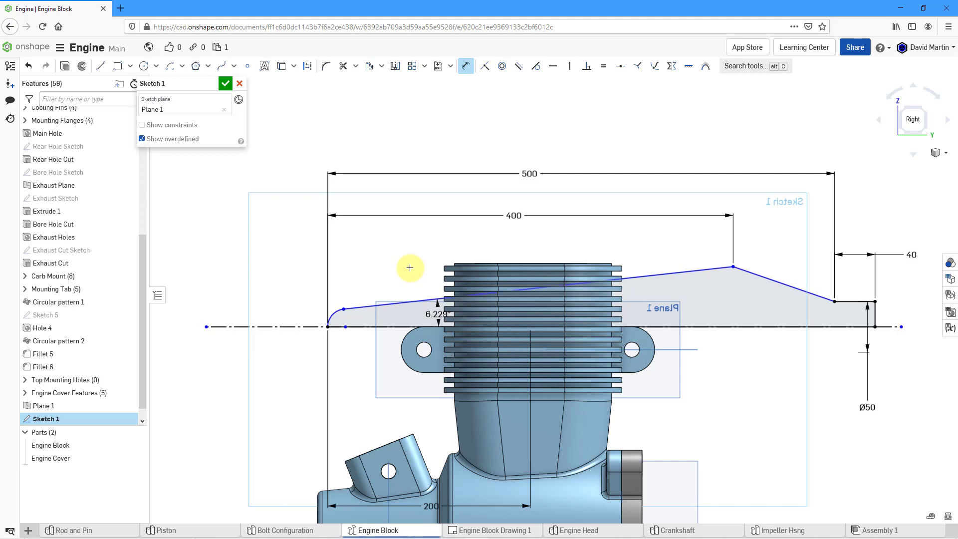
key("Escape")
left_click(433, 315)
double_click(433, 314)
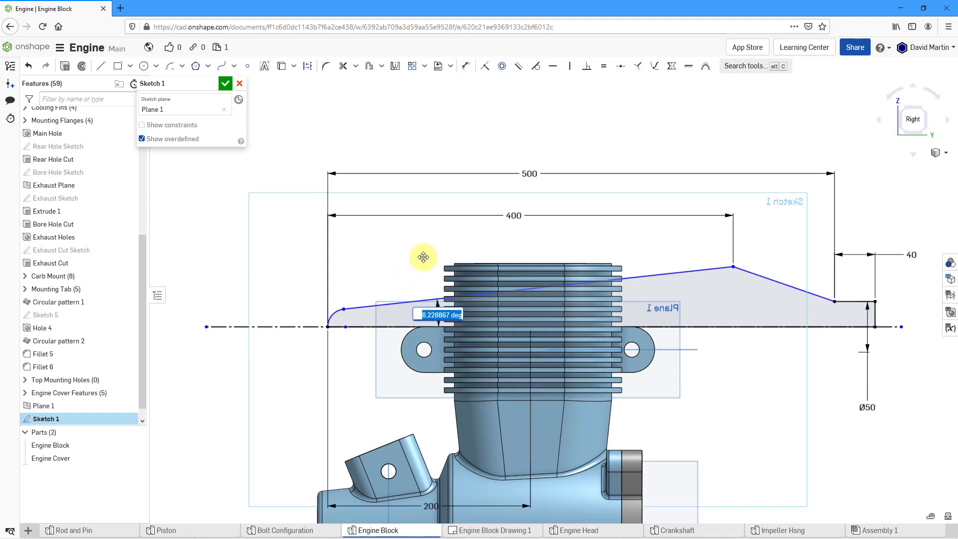
type("2")
key("Return")
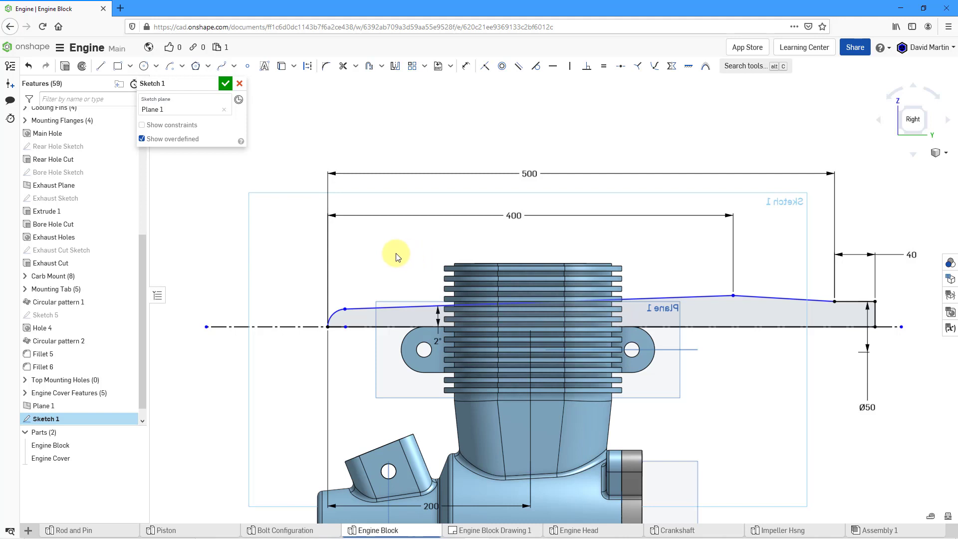
- Dimension the arc's upper end about the construction line as a diameter of 125 mm
left_click(466, 67)
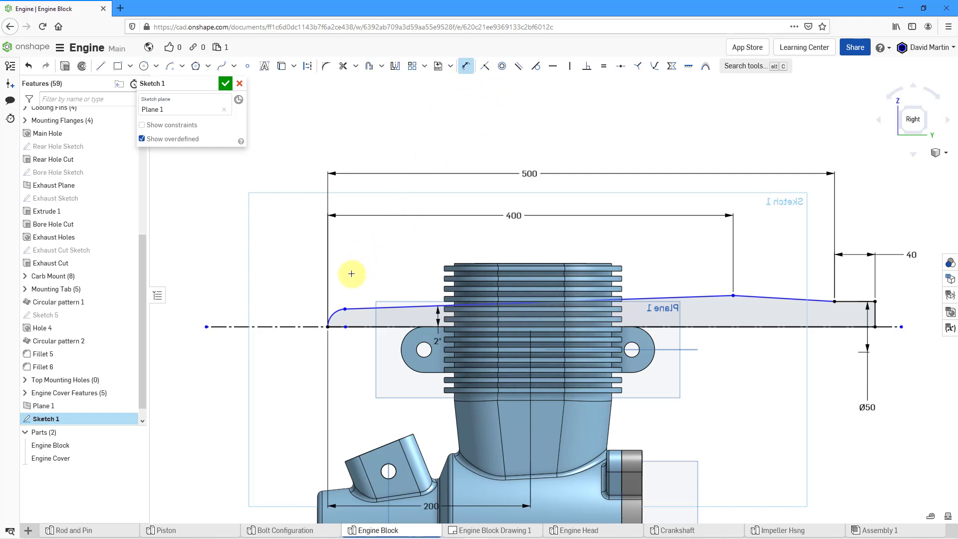
left_click(343, 307)
left_click(280, 327)
left_click(282, 347)
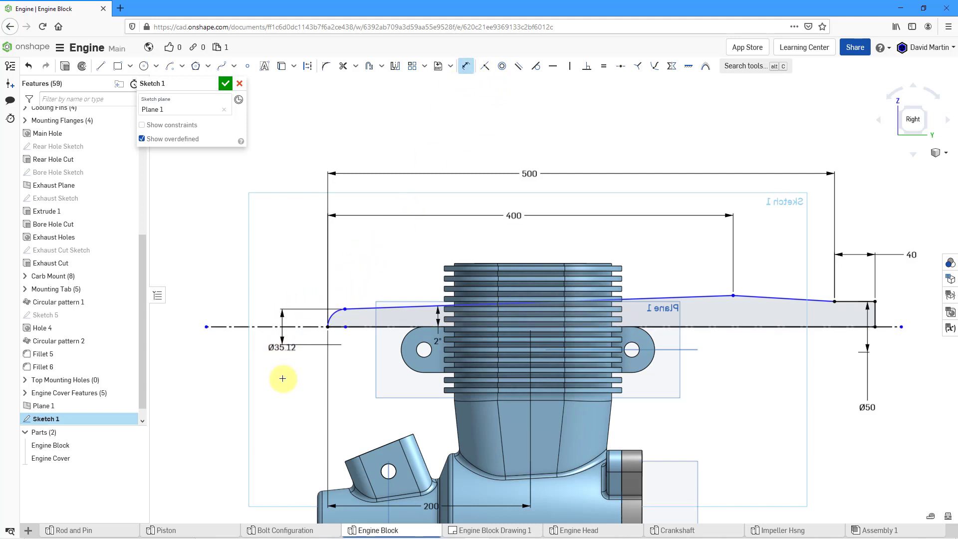
left_click(275, 382)
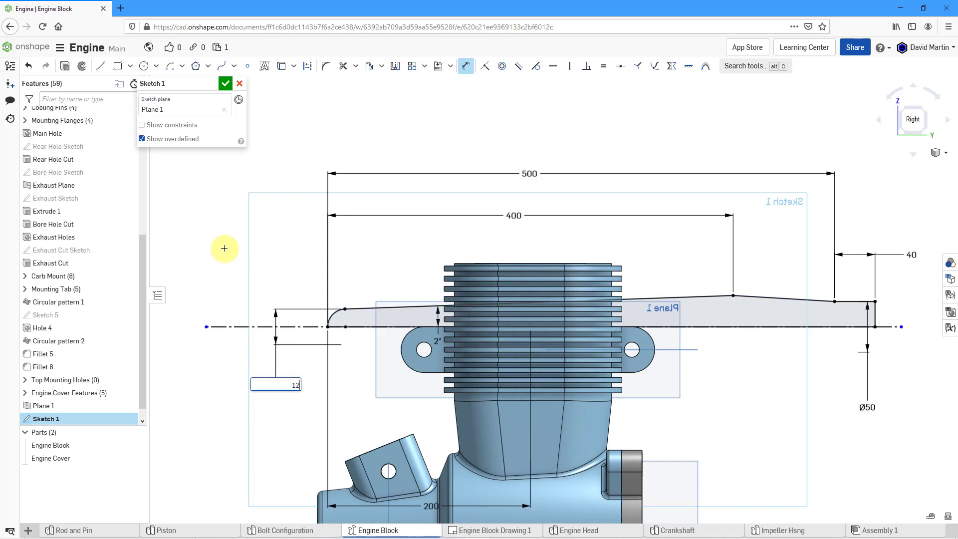
key("Return")
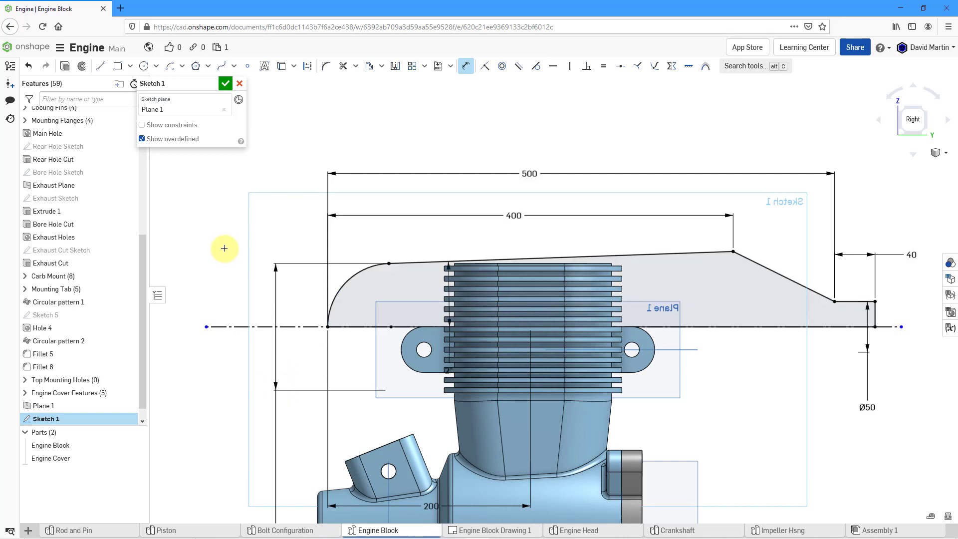
- Move the 125 mm diameter dimension's text up between its extension lines and finish the sketch
scroll(293, 350, "down", 3)
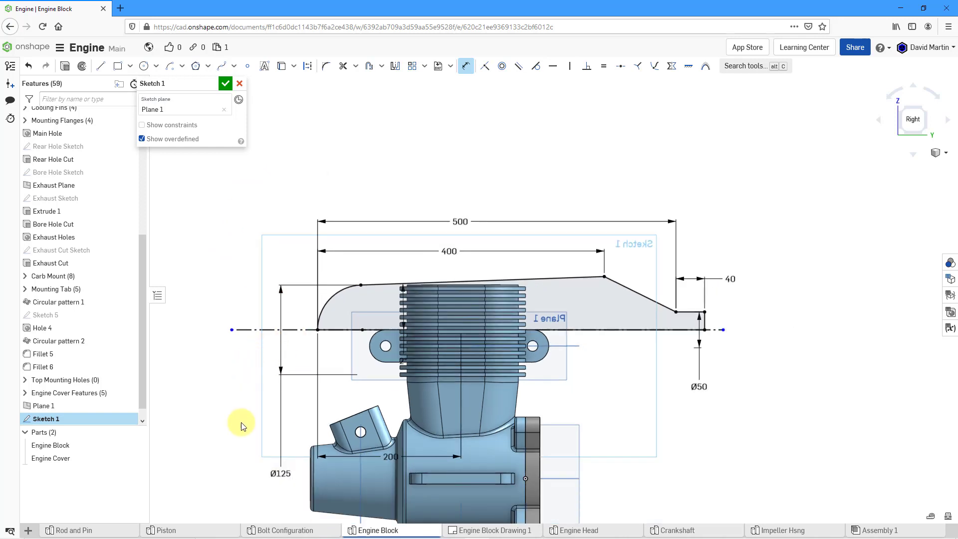
key("Escape")
left_click_drag(279, 465, 278, 350)
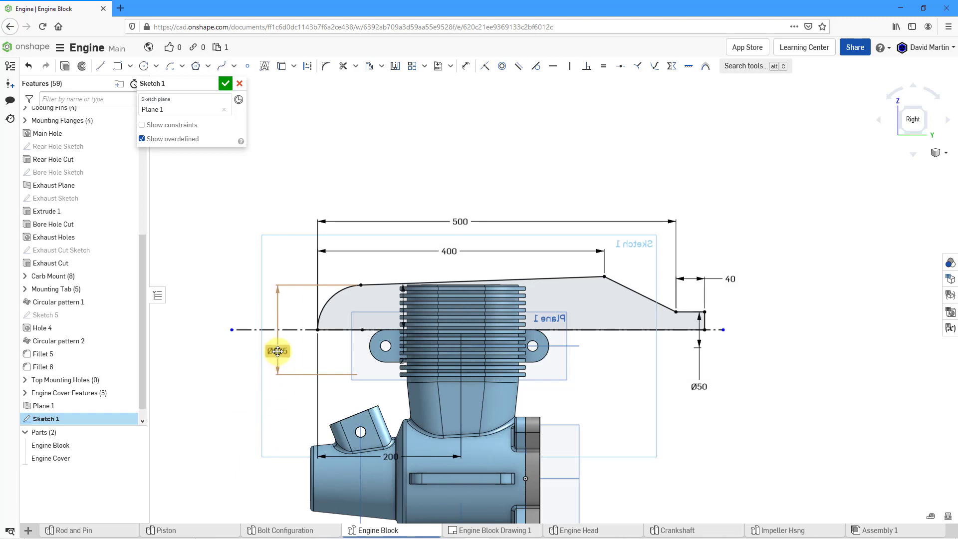
left_click(510, 187)
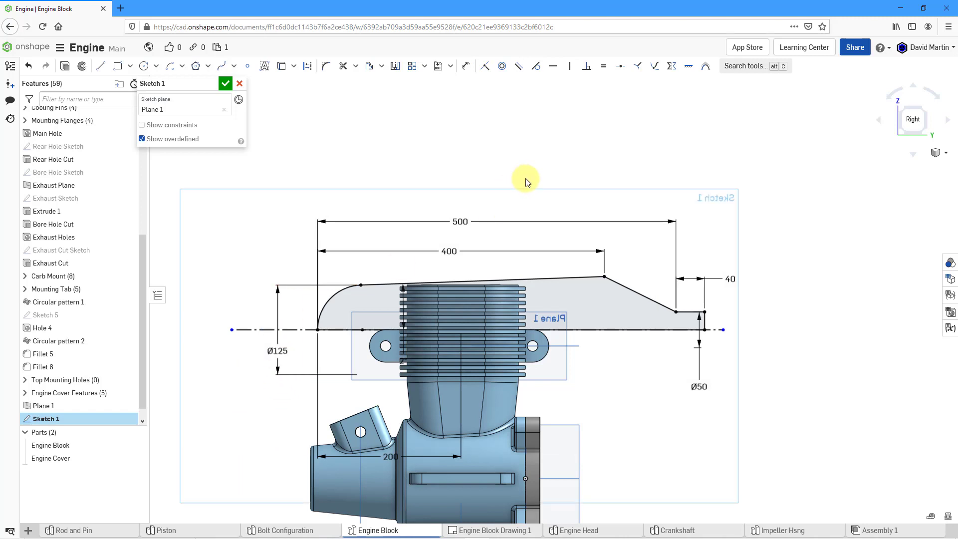
left_click(226, 86)
- Revolve the closed exhaust profile fully around the sketch's construction line as a new solid part
mouse_move(406, 178)
right_mouse_down()
mouse_move(428, 179)
mouse_move(439, 200)
right_mouse_up()
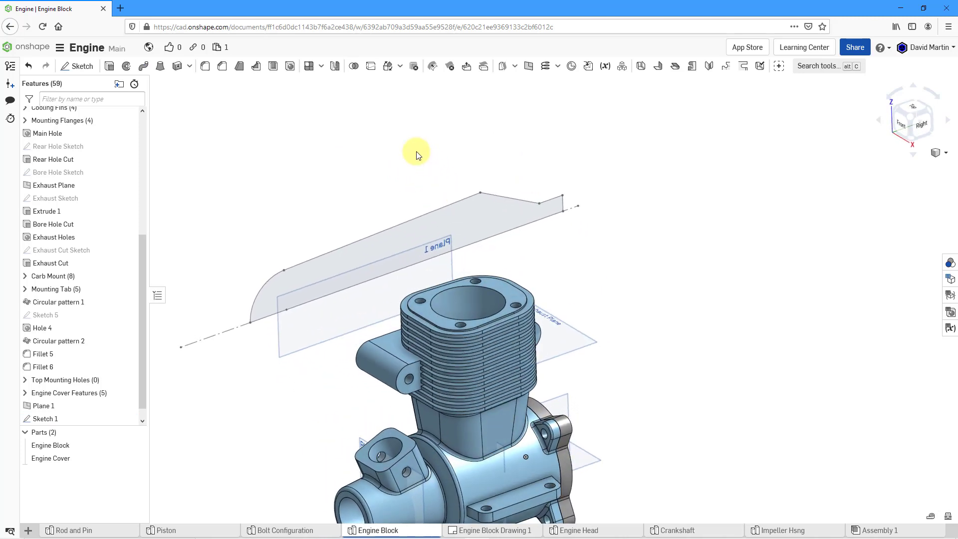
left_click(127, 65)
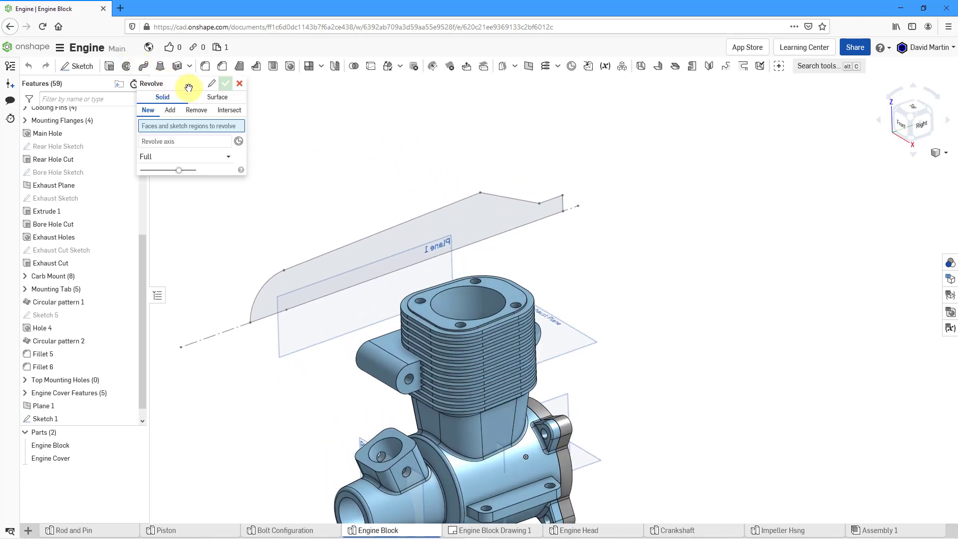
left_click(418, 229)
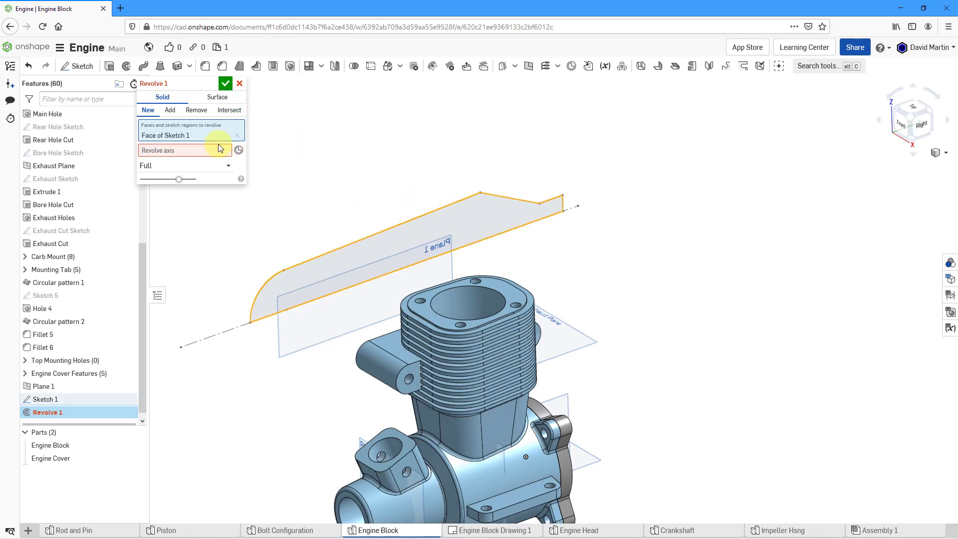
left_click(175, 149)
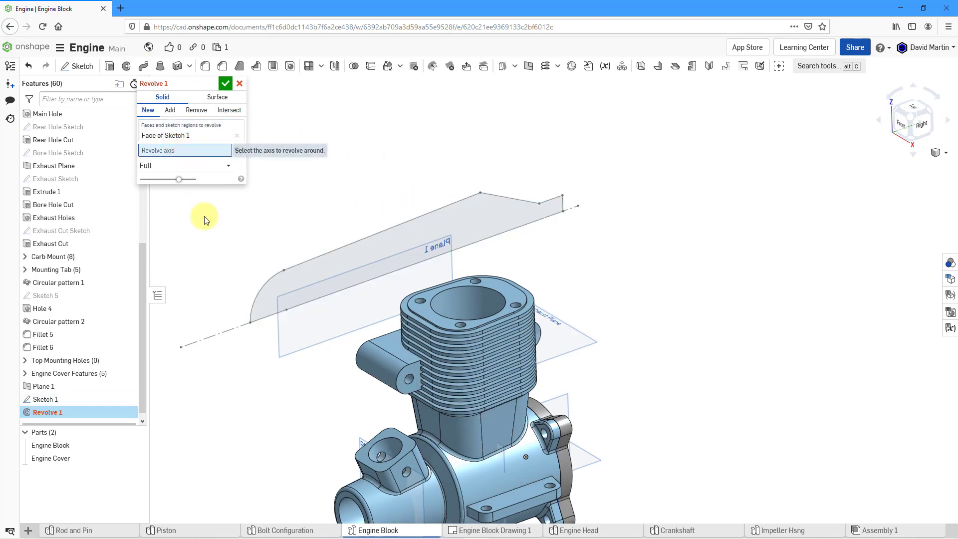
left_click(218, 338)
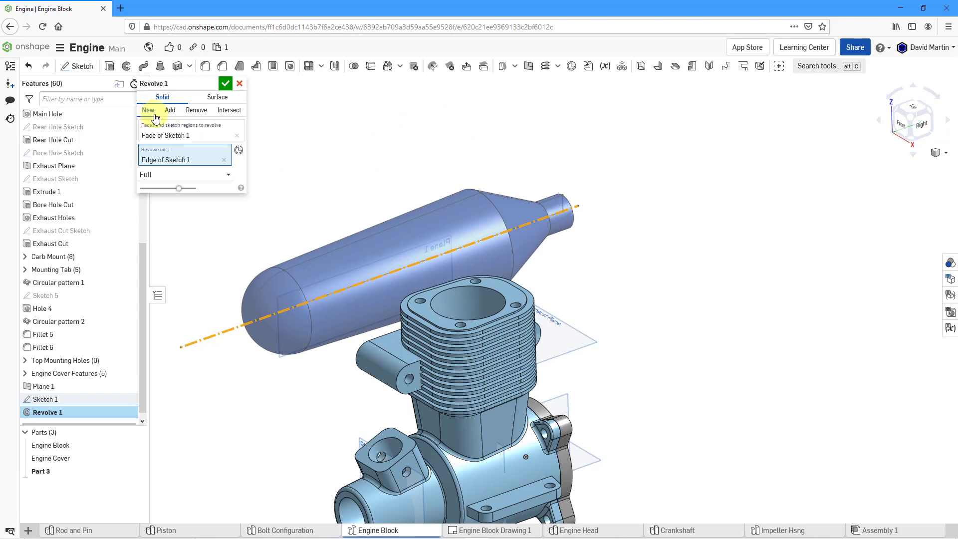
left_click(225, 83)
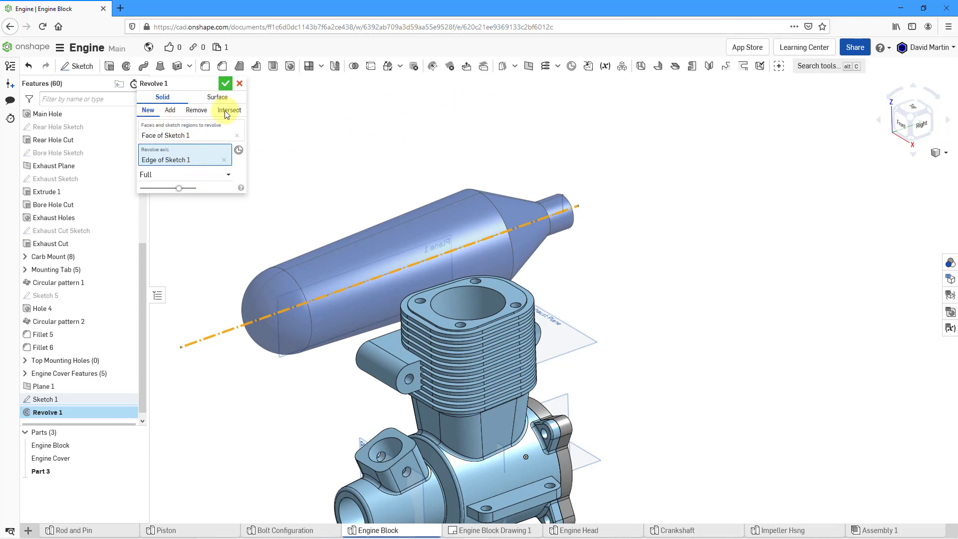
- Rename the newly revolved part as Muffler
right_click(58, 475)
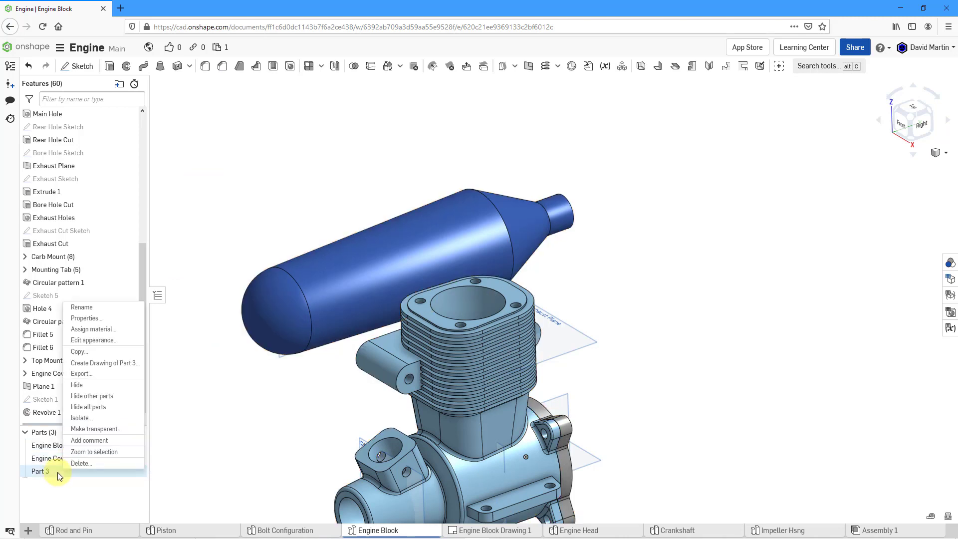
left_click(103, 308)
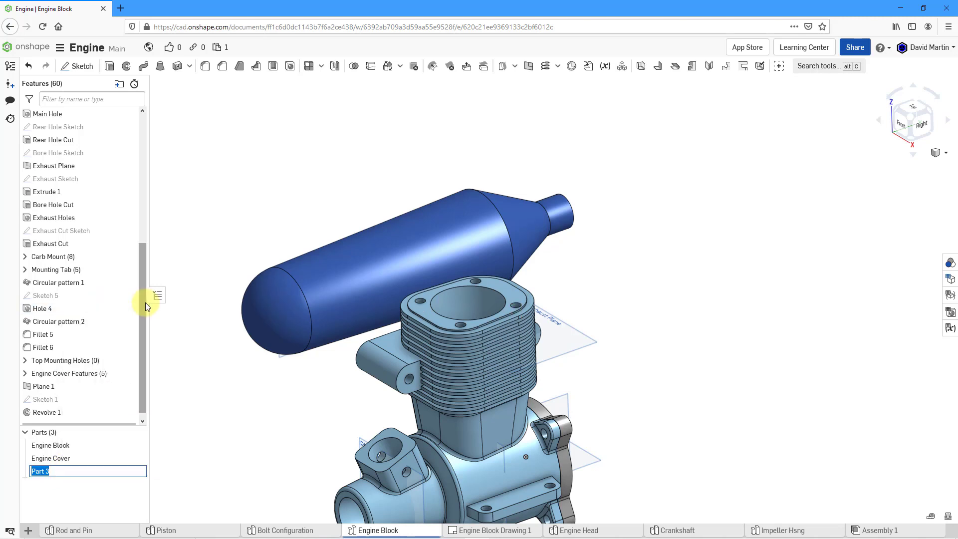
type("Muffler")
key("Return")
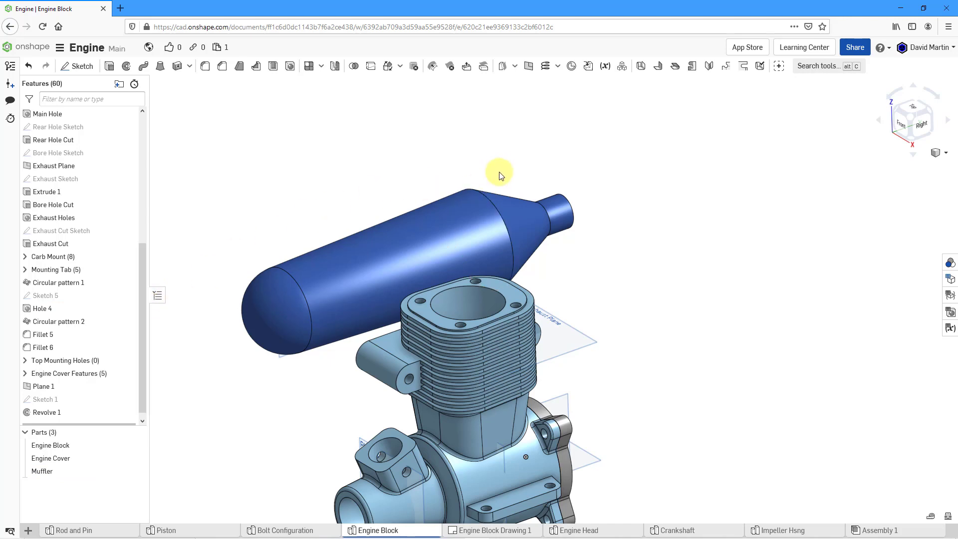
- Fillet the circular edge where the muffler's cone meets the narrow outlet with a 30 mm radius
key("shift+4")
right_click_drag(477, 168, 458, 185)
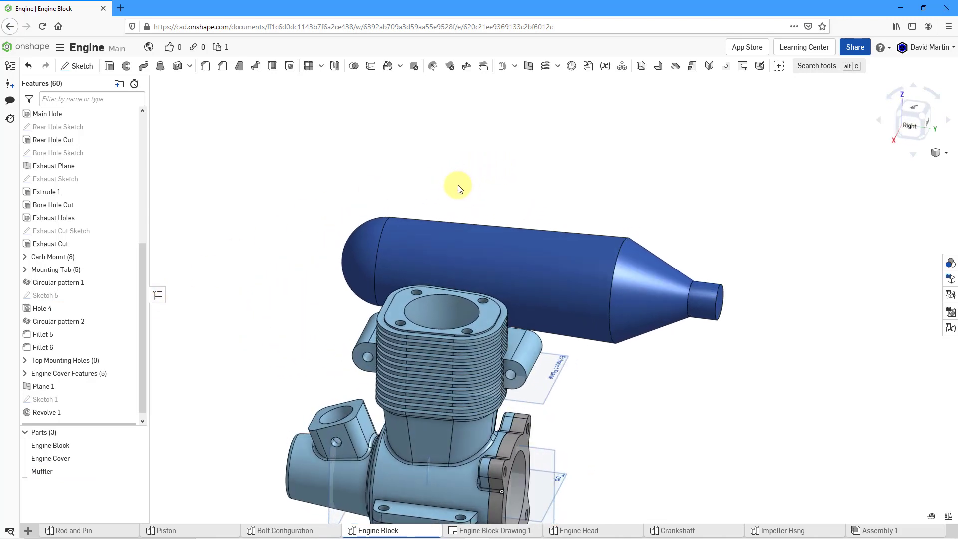
left_click(208, 69)
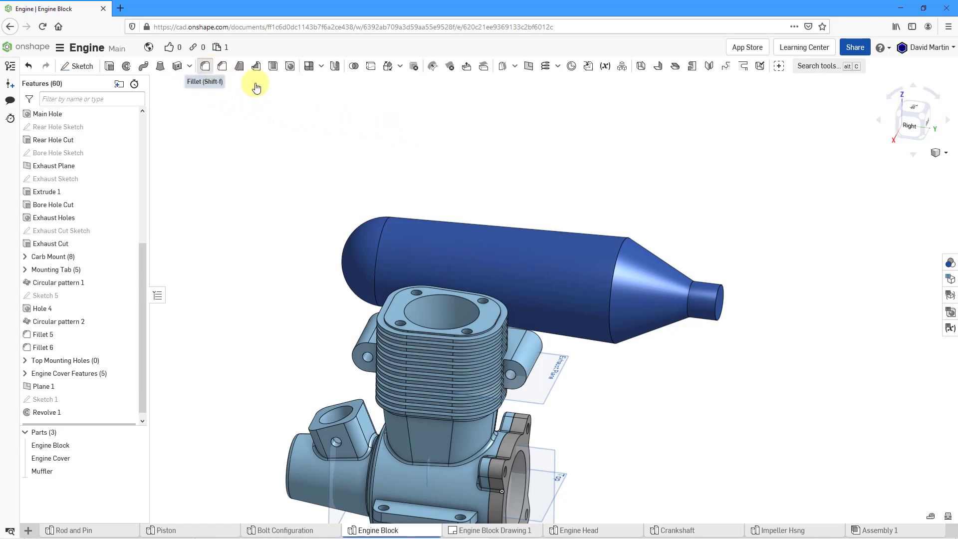
left_click(693, 280)
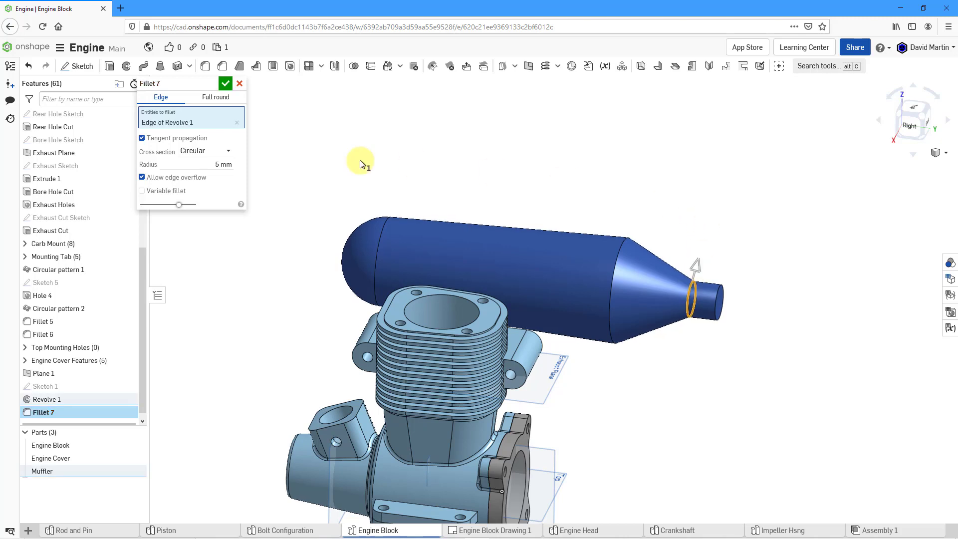
left_click(215, 164)
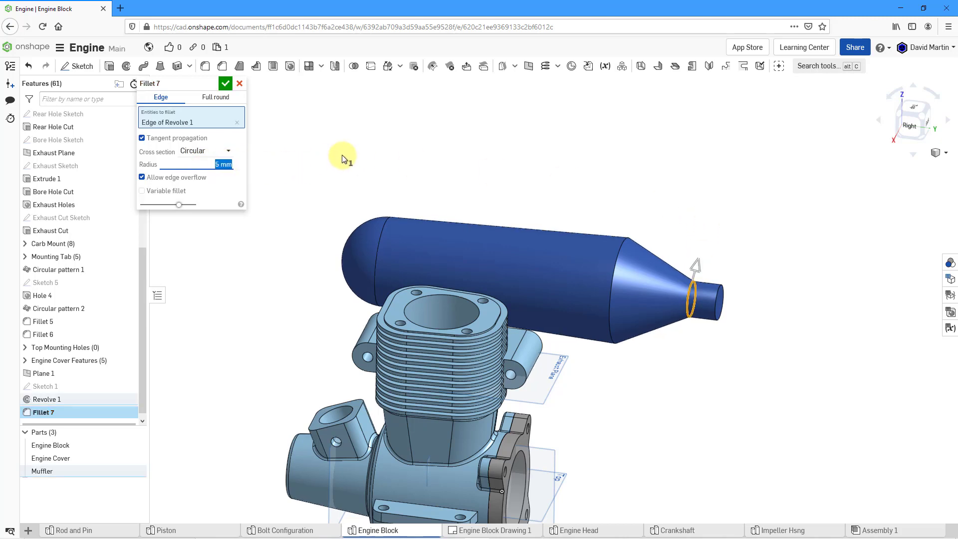
type("30")
key("Return")
left_click(225, 85)
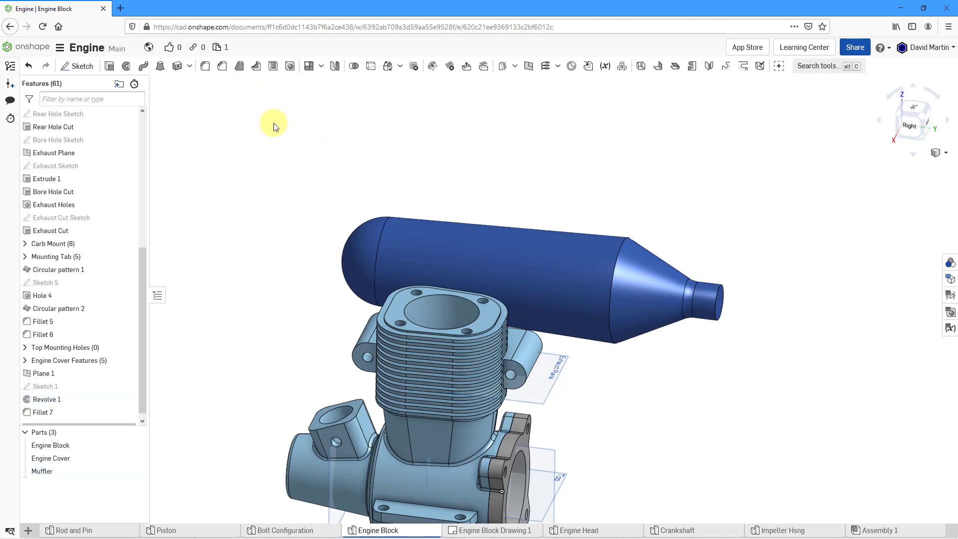
- Fillet the large circular edge between the muffler's main body and its cone, changing the default radius
left_click(206, 67)
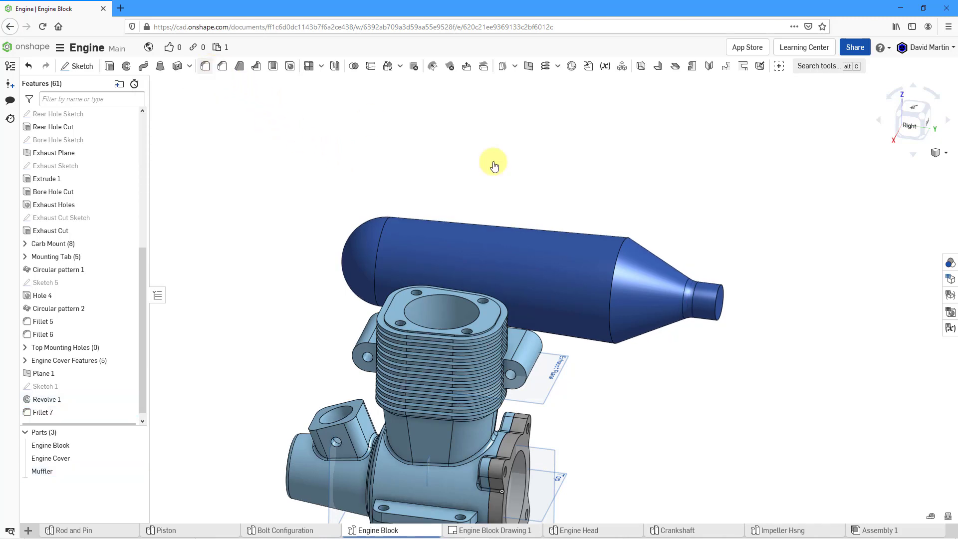
left_click(625, 237)
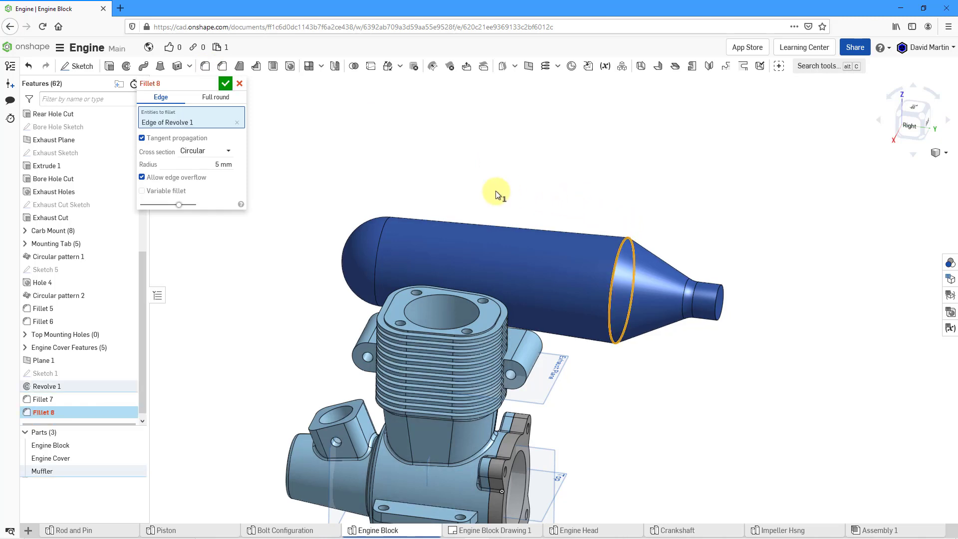
left_click(214, 164)
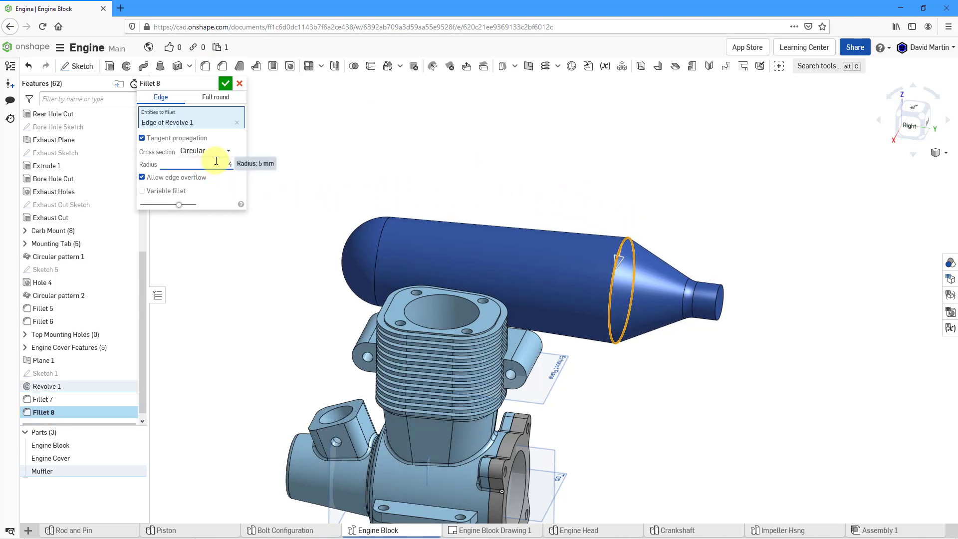
left_click(225, 83)
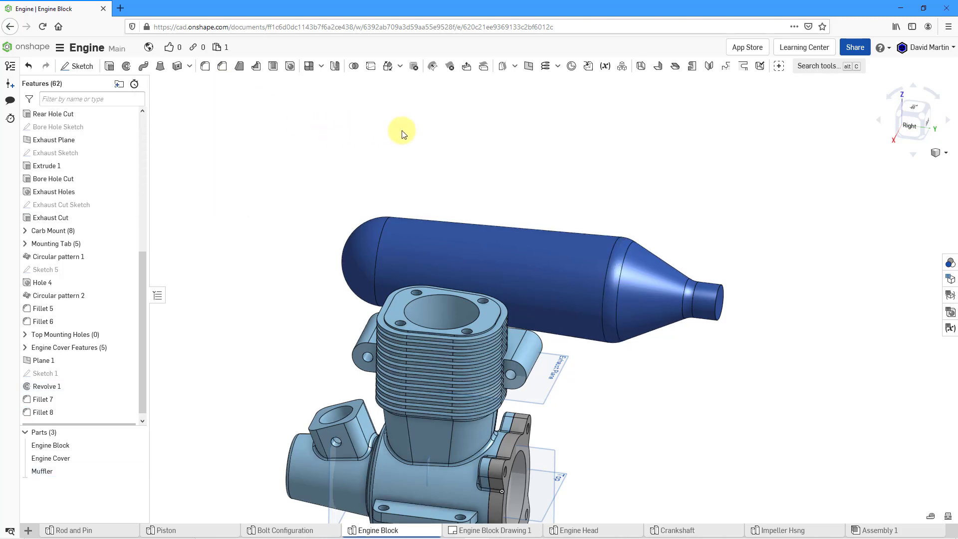
right_click_drag(524, 184, 477, 188)
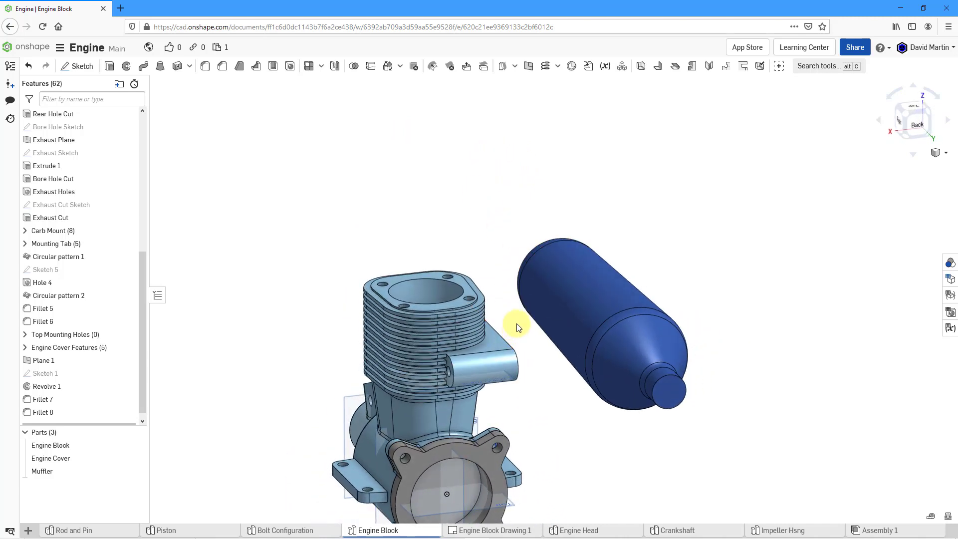
right_click_drag(518, 327, 497, 283)
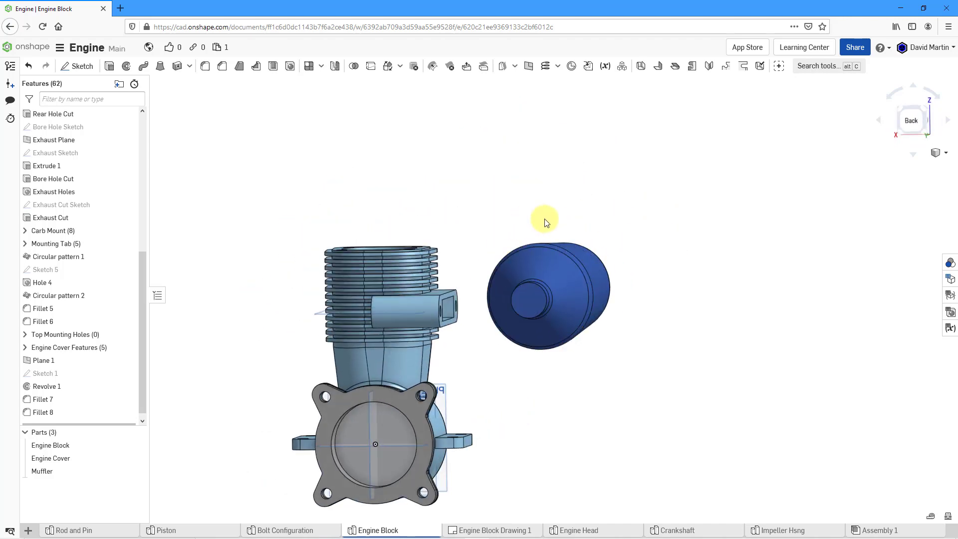
- Extrude the outer face of the engine block's exhaust flange 25 mm as a new part
right_click_drag(523, 227, 488, 262)
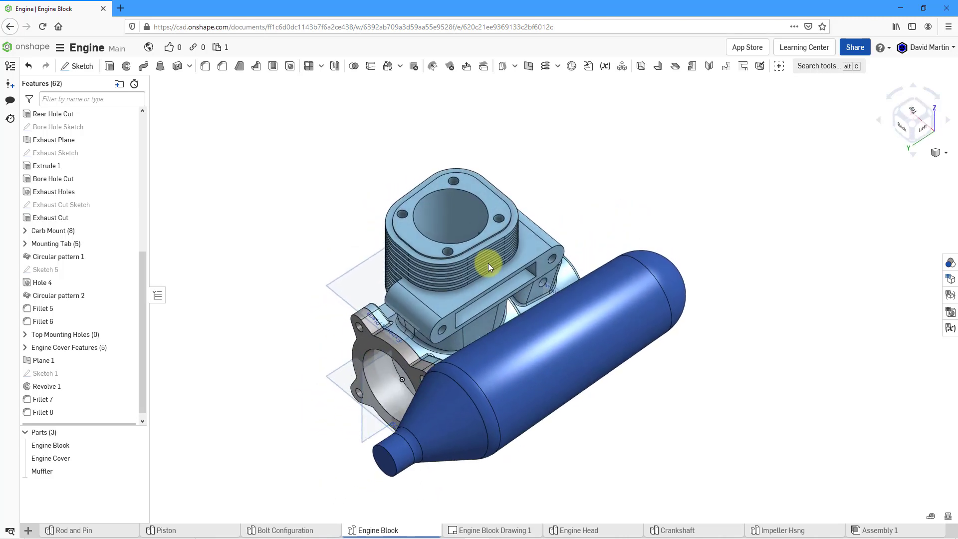
left_click(545, 265)
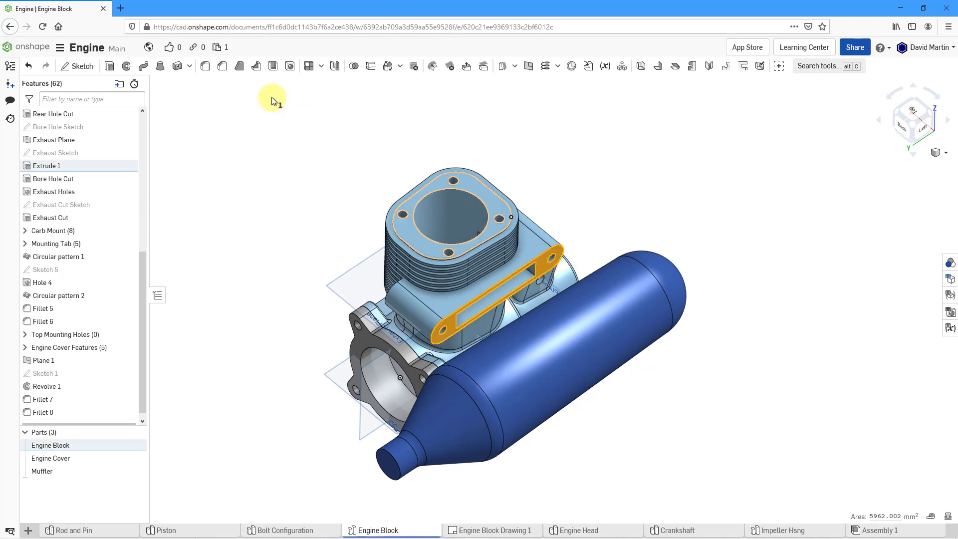
left_click(109, 67)
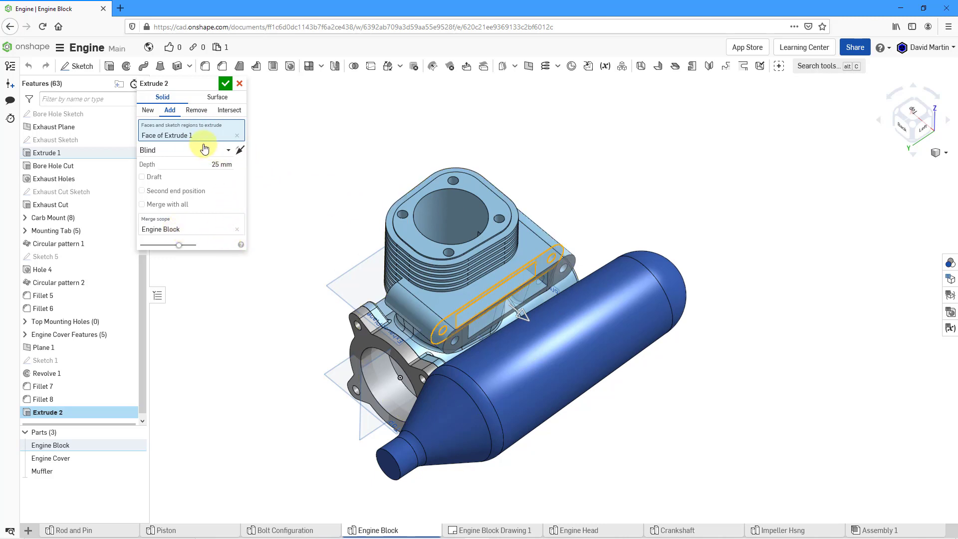
left_click(150, 112)
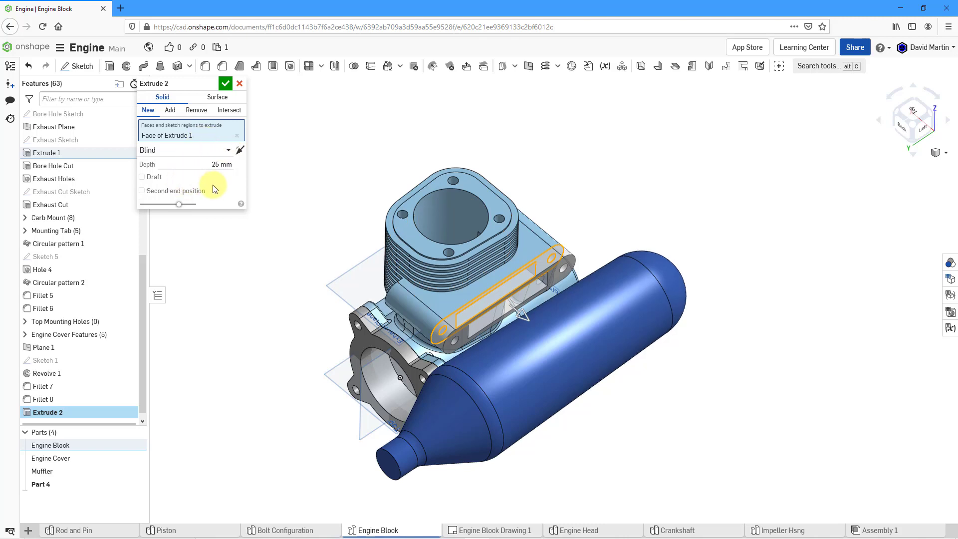
left_click(225, 85)
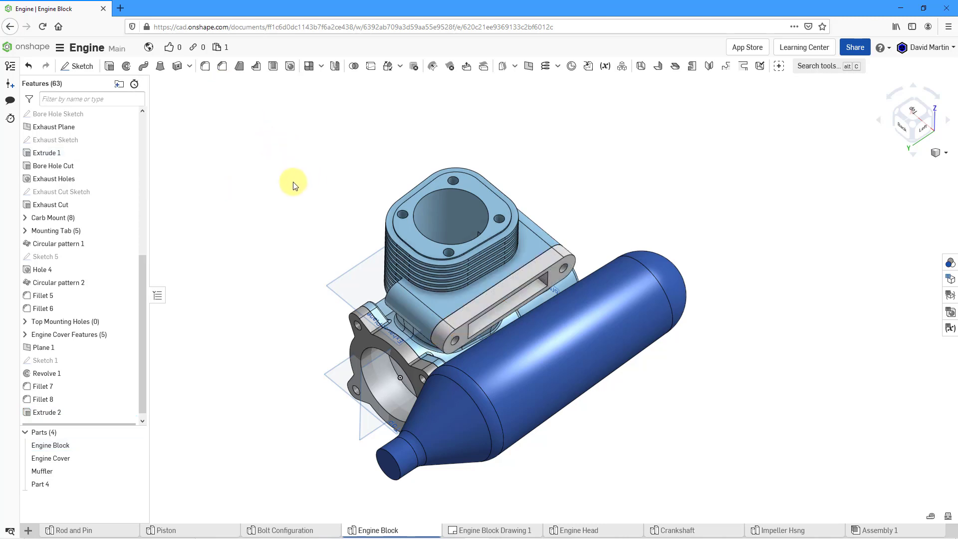
- Hide the Muffler part to expose the newly extruded exhaust flange
mouse_move(294, 186)
right_mouse_down()
mouse_move(297, 165)
mouse_move(355, 158)
mouse_move(330, 172)
mouse_move(300, 147)
mouse_move(270, 169)
mouse_move(278, 181)
right_mouse_up()
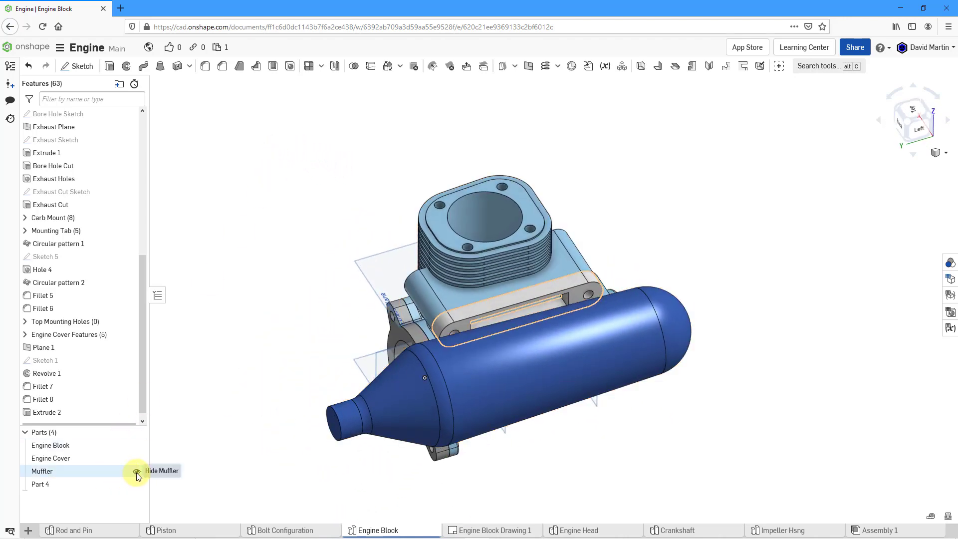
left_click(137, 473)
right_click_drag(385, 274, 354, 248)
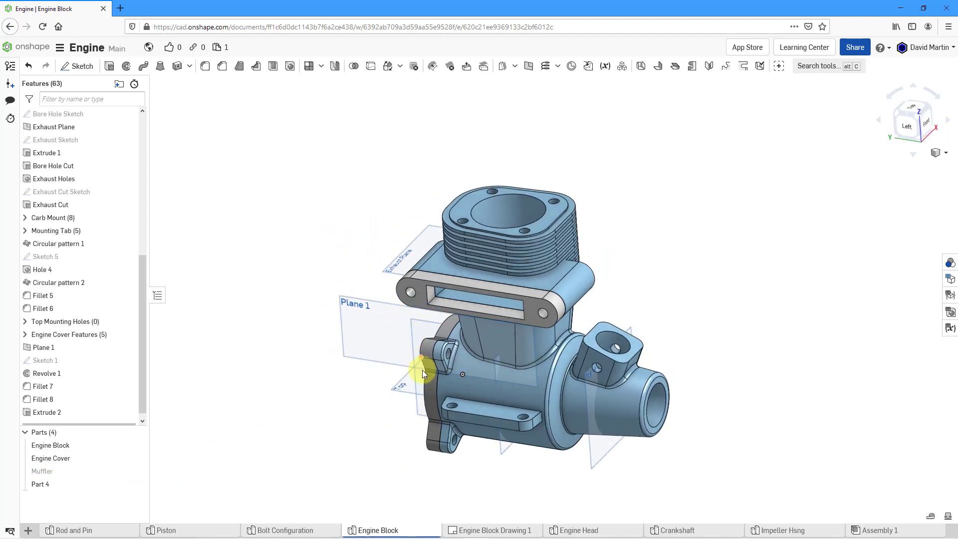
- Measure the distance between the new flange's flat underside and the lower edge of its rectangular opening
scroll(444, 356, "up", 5)
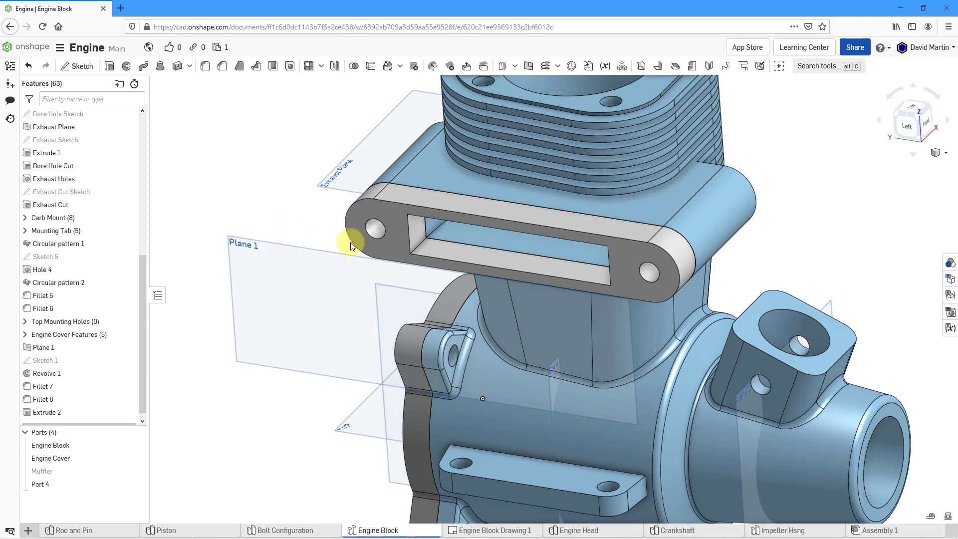
left_click(463, 252)
right_click_drag(463, 257, 475, 203)
left_click(504, 263)
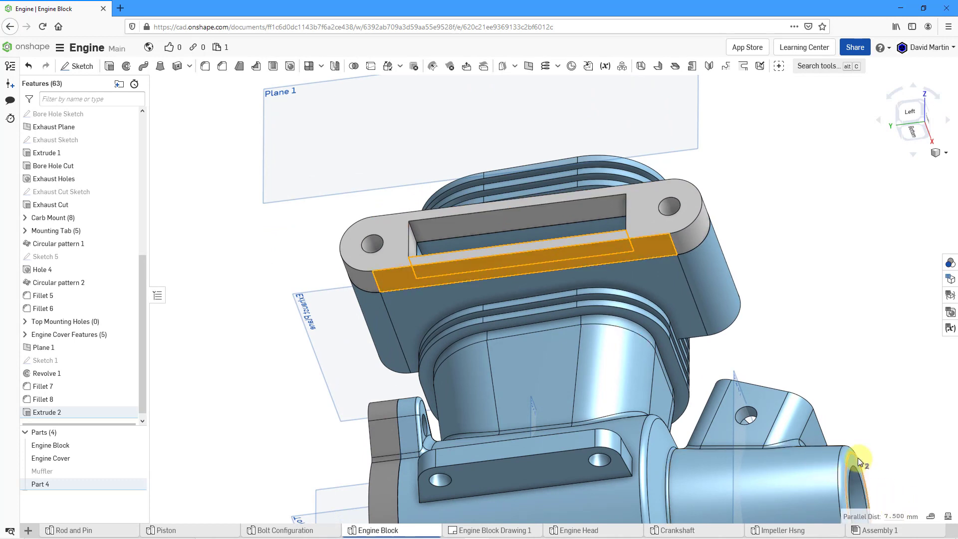
left_click(800, 275)
right_click_drag(799, 275, 765, 280)
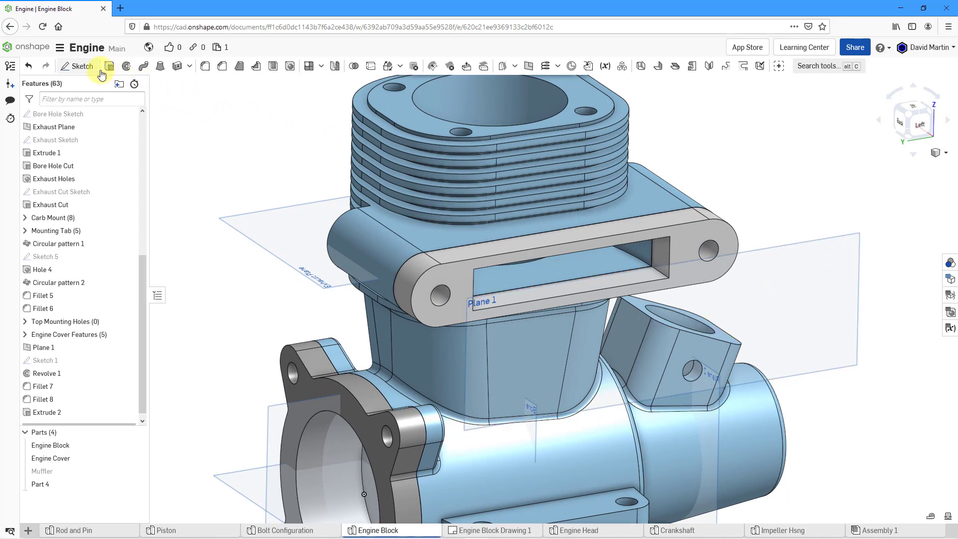
- Sketch a rectangle about 174 mm long around the opening on the new flange's outer face, spanning between its long straight edges
left_click(80, 66)
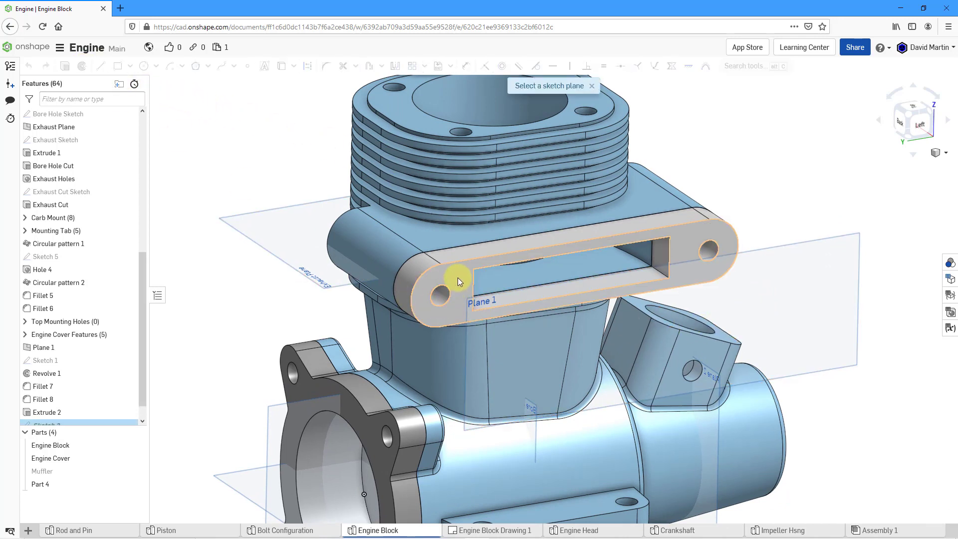
left_click(458, 279)
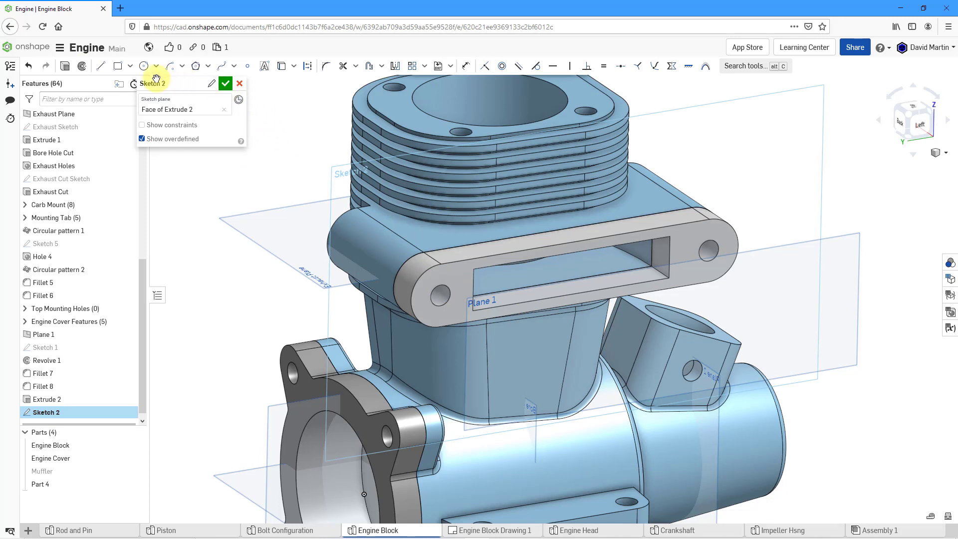
left_click(119, 67)
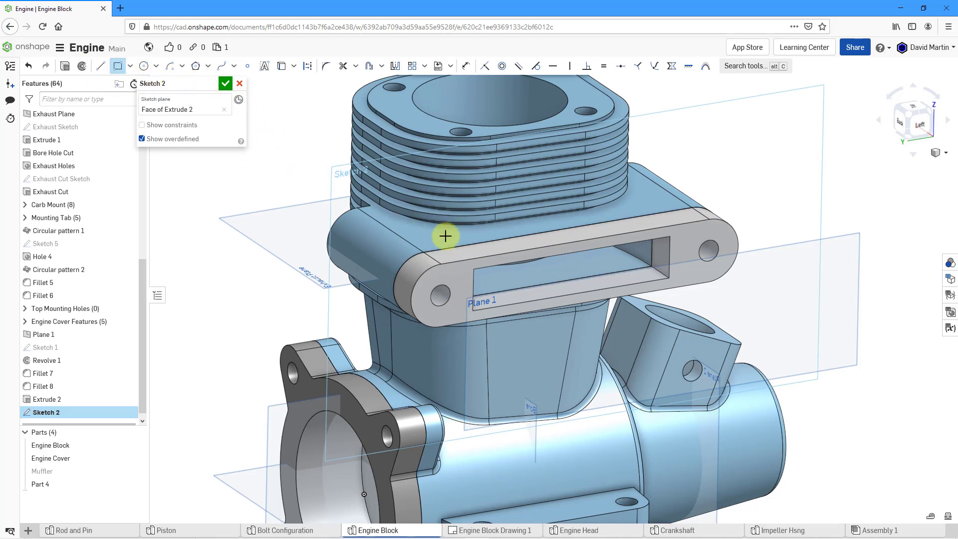
left_click(462, 265)
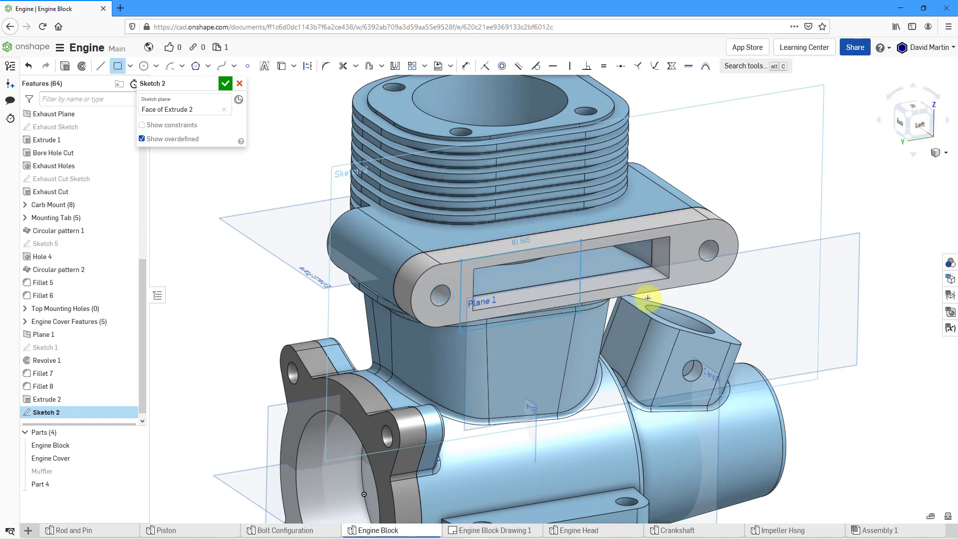
left_click(667, 298)
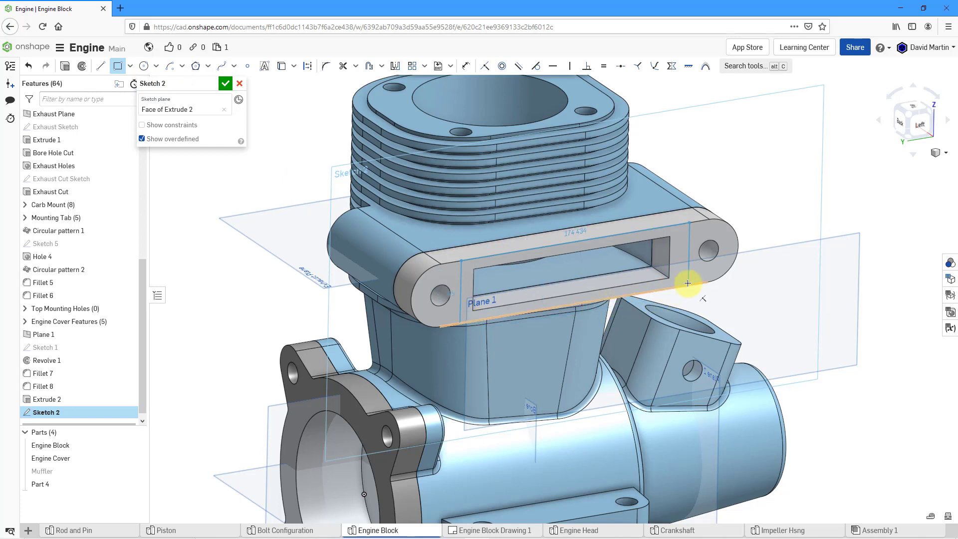
left_click(690, 285)
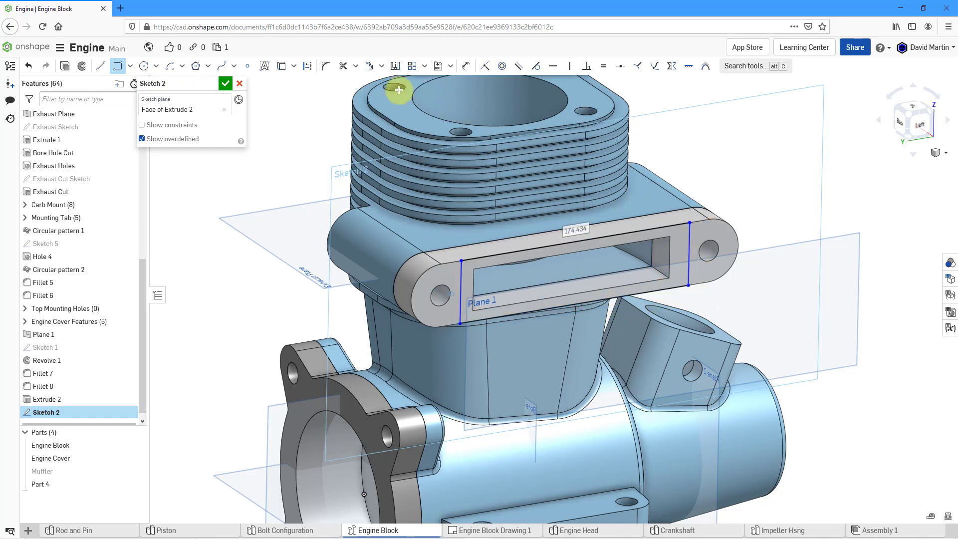
- Dimension the rectangle's short side farther from the engine cover 7.5 mm from the opening's adjacent edge
left_click(466, 66)
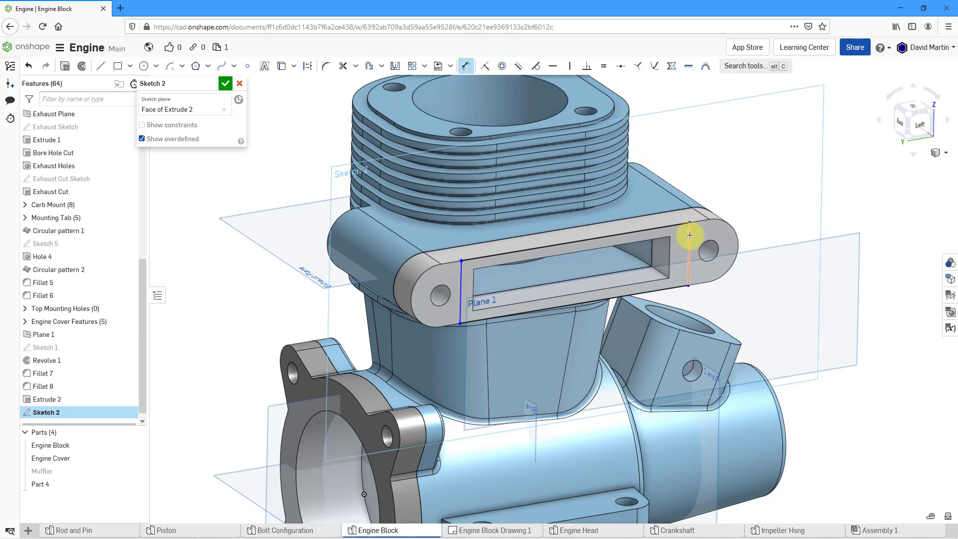
left_click(670, 244)
left_click(688, 223)
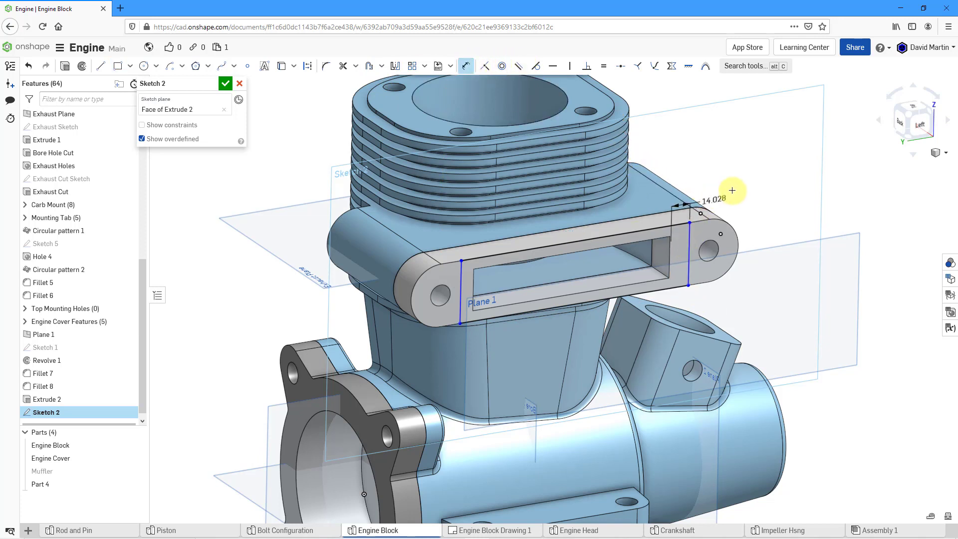
left_click(759, 213)
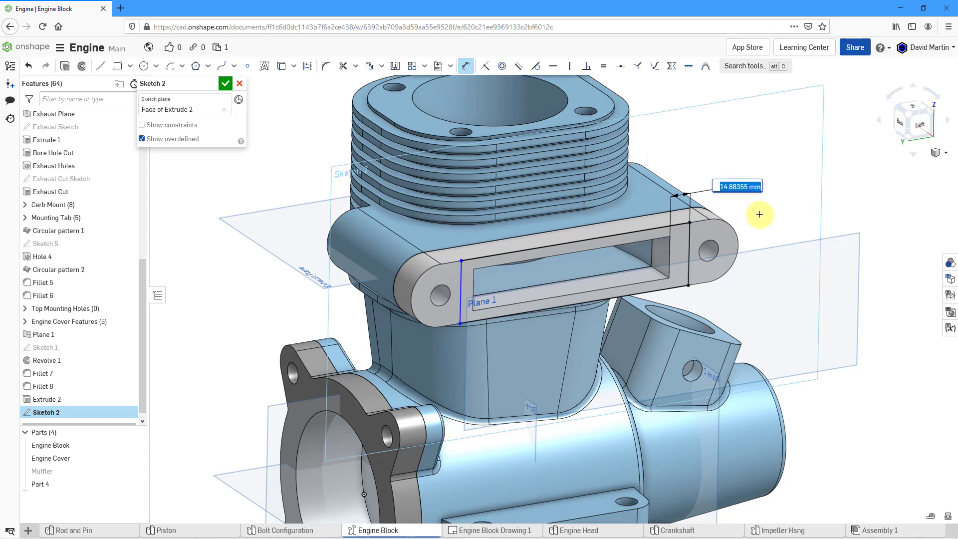
type("7.5")
key("Return")
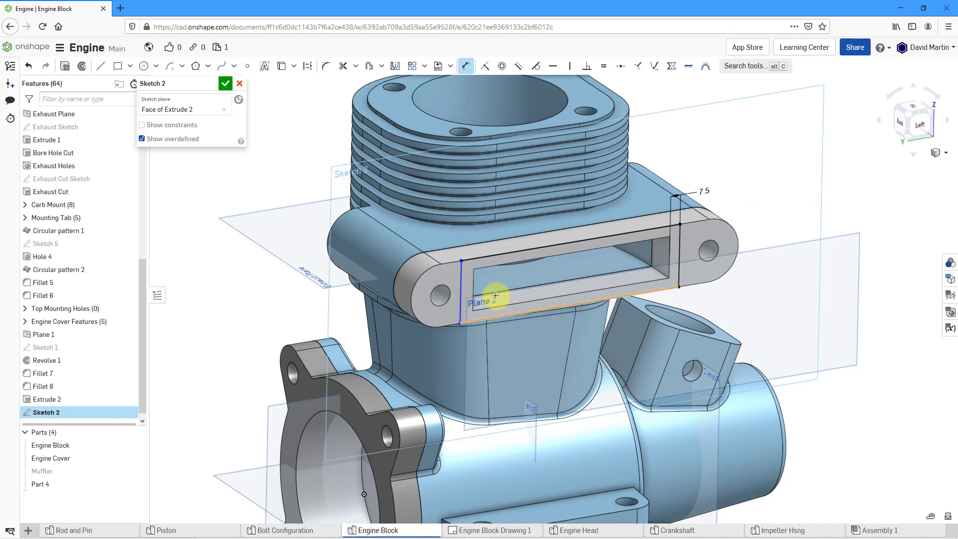
- Dimension the rectangle's short side nearer the engine cover 7.5 mm from the opening's edge and finish the sketch
left_click(460, 277)
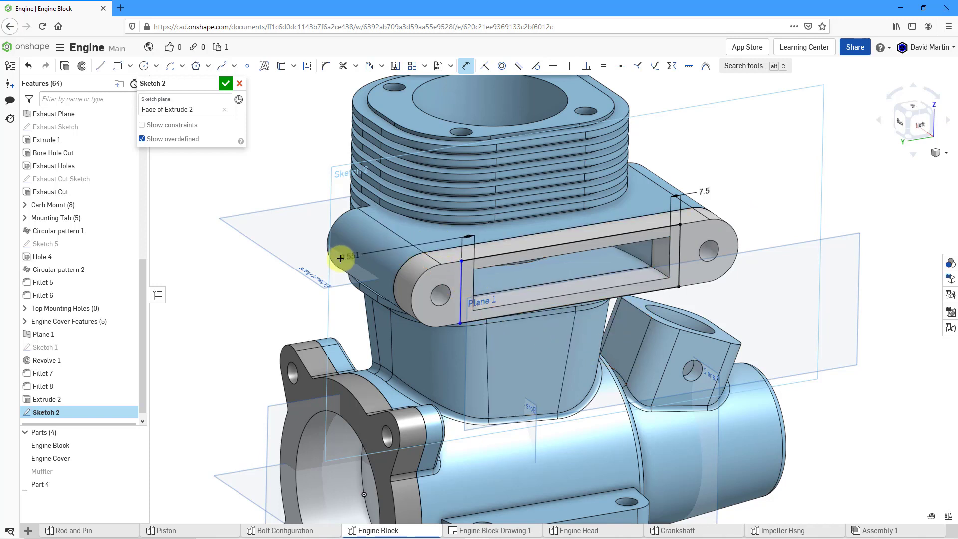
left_click(316, 267)
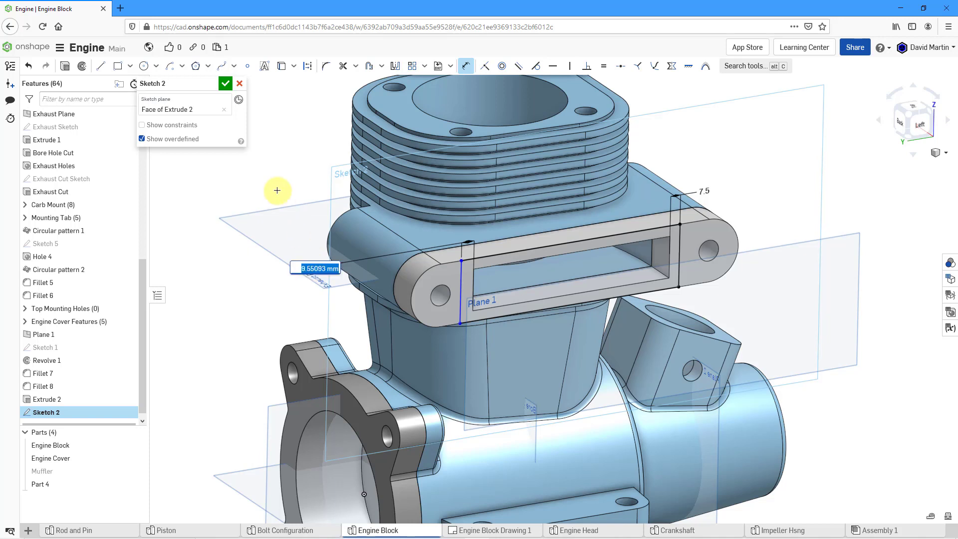
type("7.5")
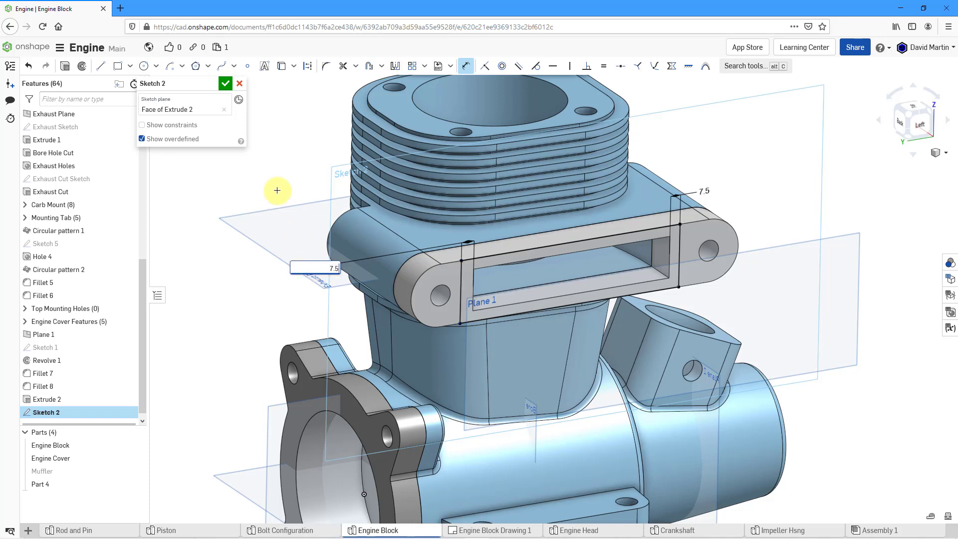
key("Return")
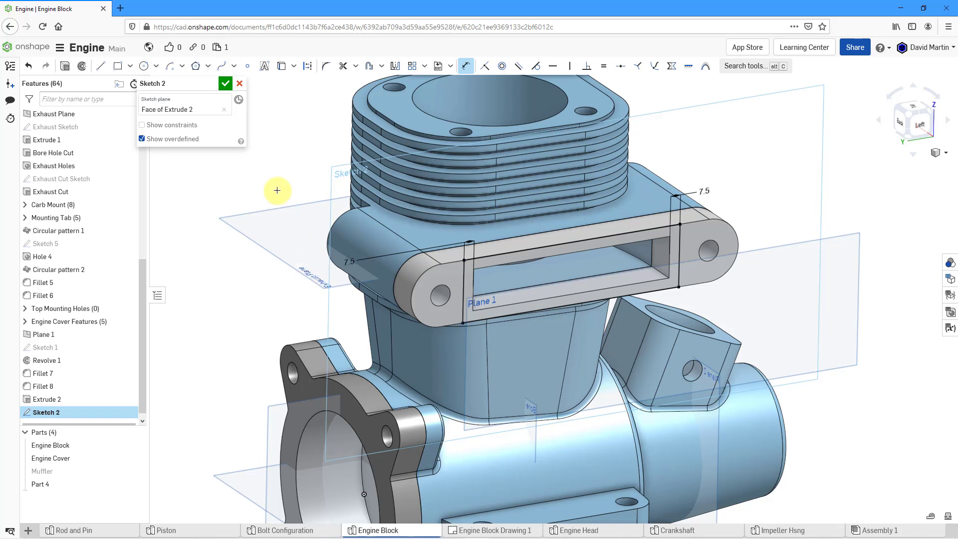
left_click(223, 85)
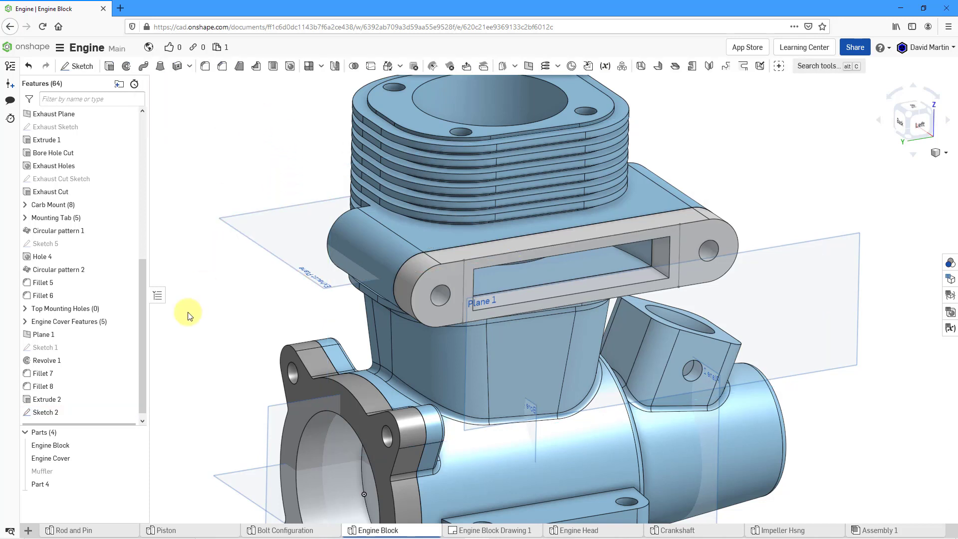
- Show the Muffler part again and extrude the sketched rectangular region around the opening up to Plane 1
left_click(54, 416)
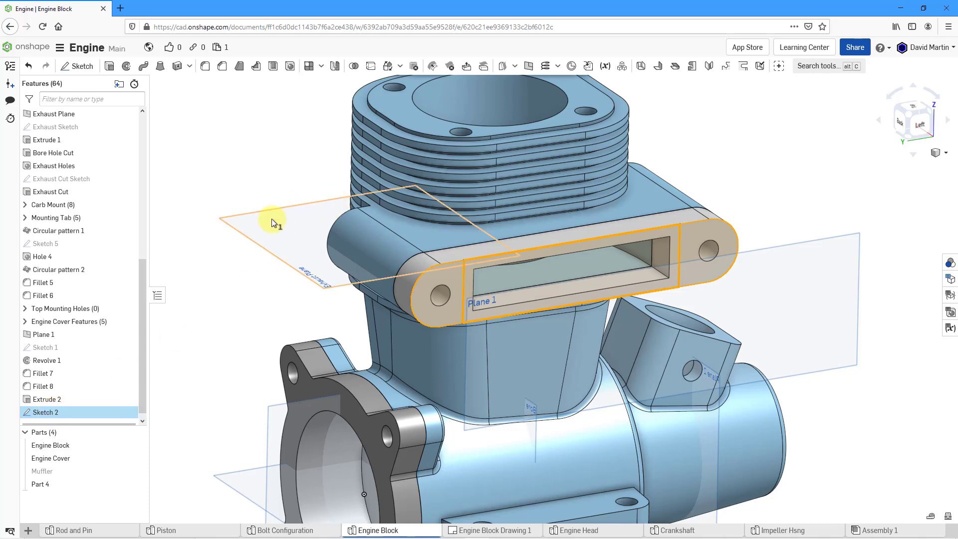
left_click(137, 472)
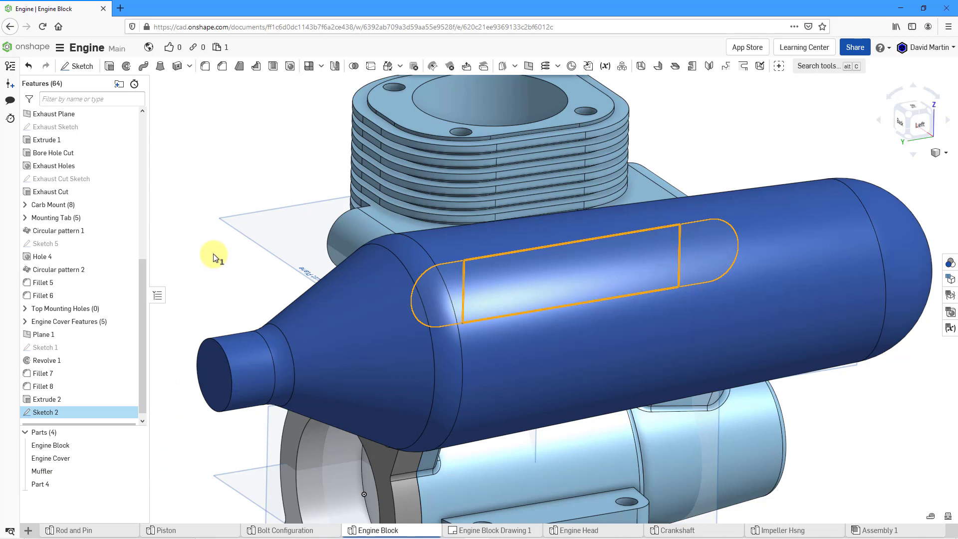
left_click(111, 68)
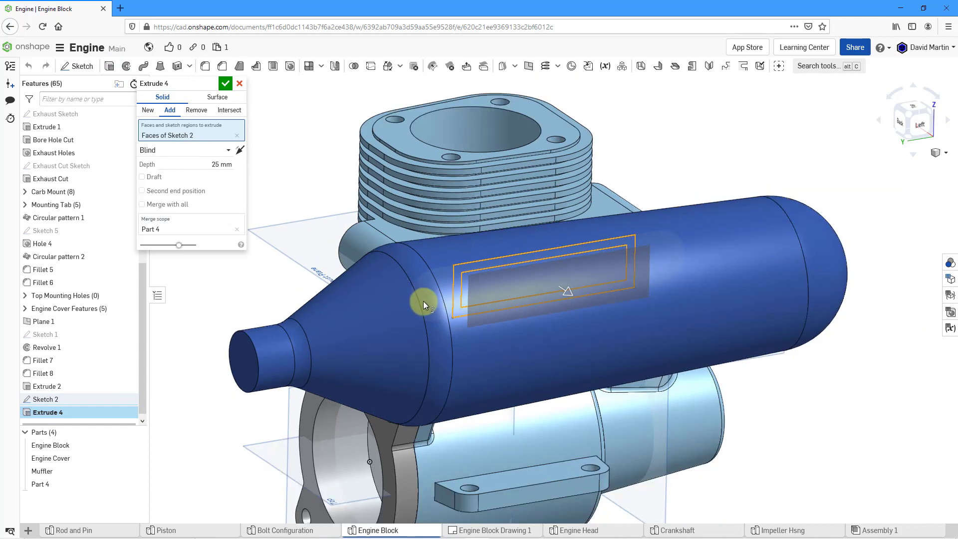
right_click_drag(423, 301, 499, 289)
middle_click_drag(495, 290, 738, 264)
right_click_drag(646, 242, 646, 236)
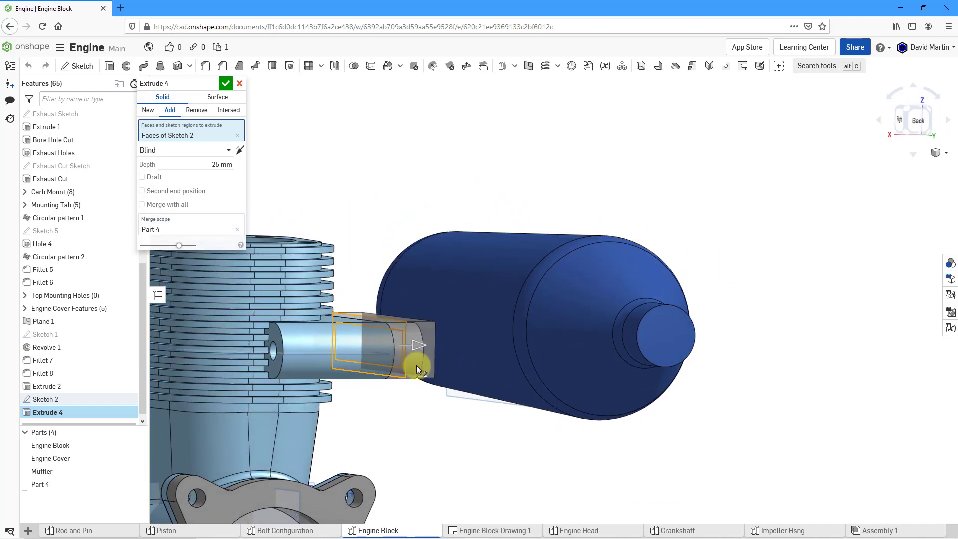
left_click(181, 150)
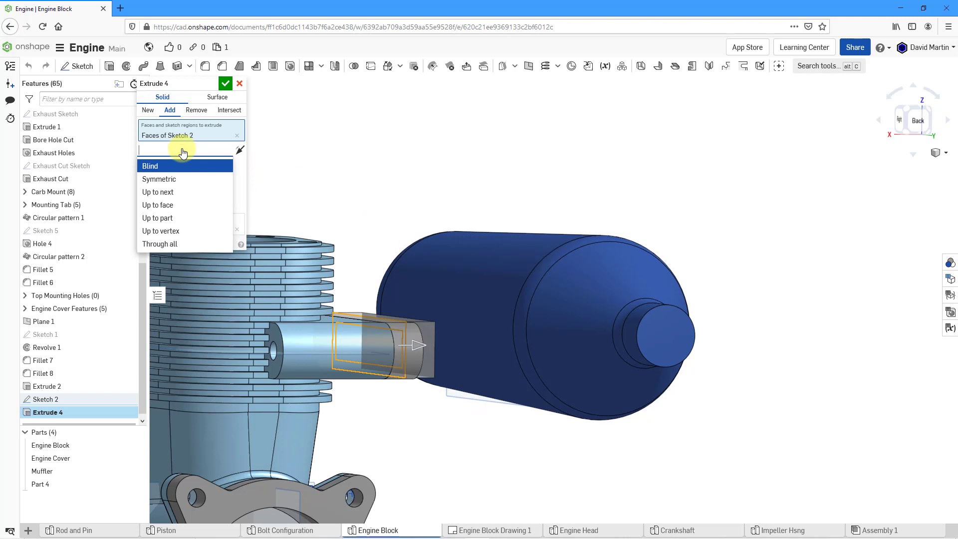
left_click(173, 210)
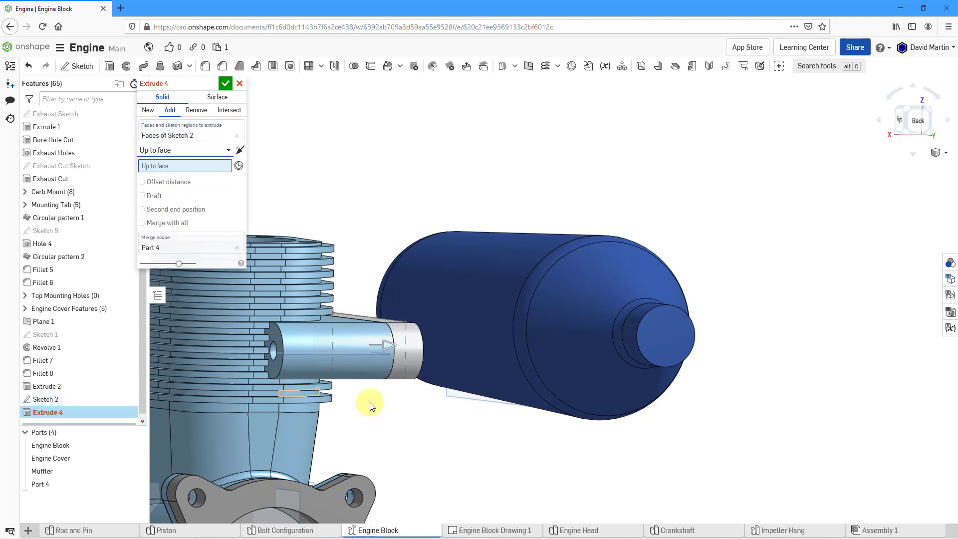
left_click(451, 398)
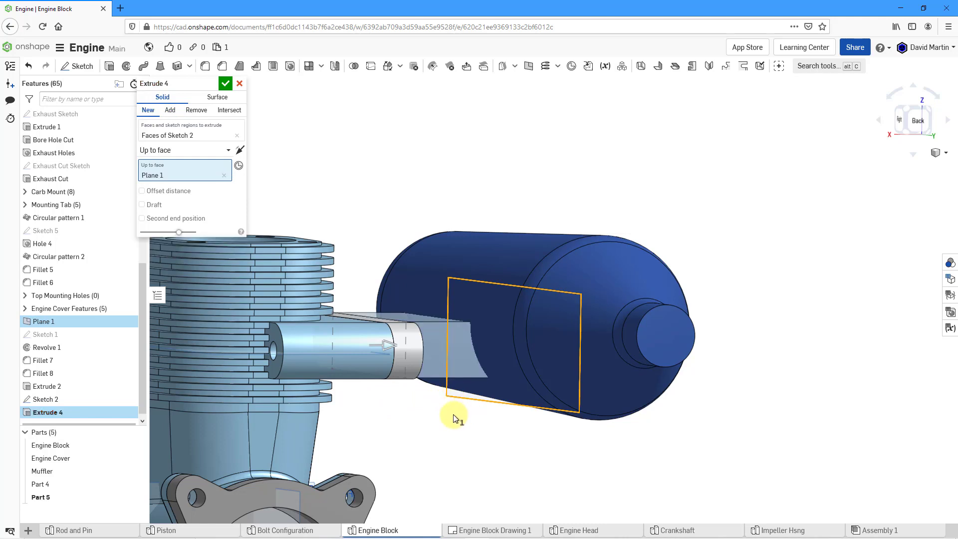
- Change the rectangular duct extrusion to Add with the Muffler as its merge scope and accept the feature
left_click(170, 110)
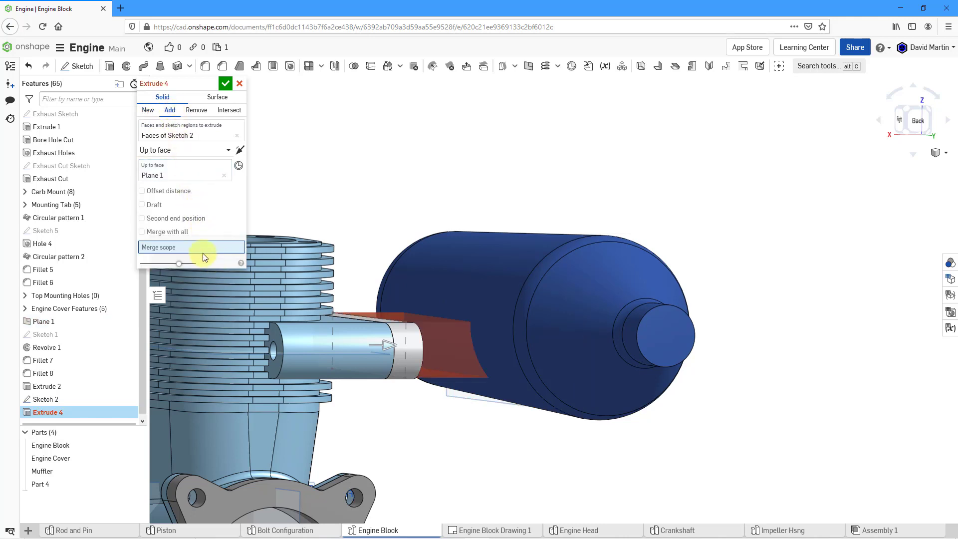
left_click(502, 254)
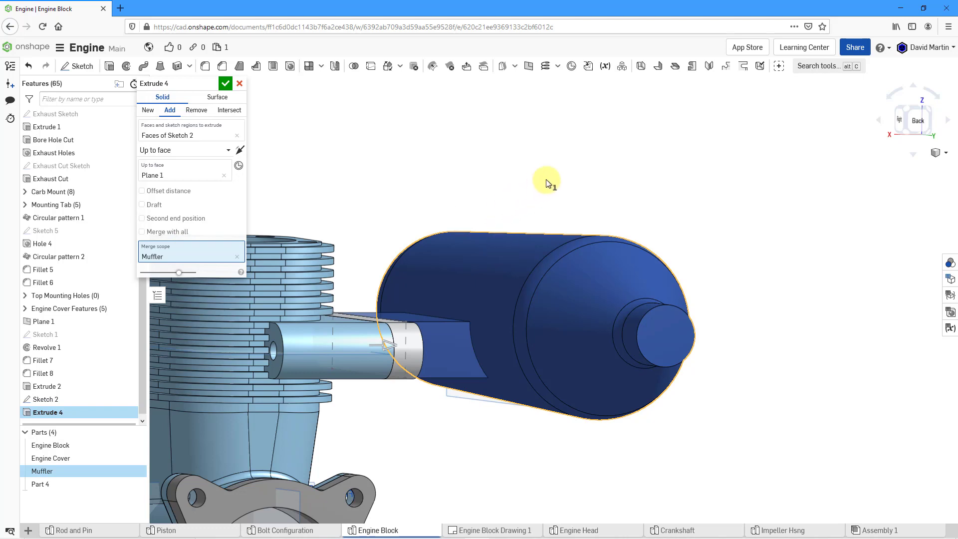
right_click_drag(546, 180, 532, 195)
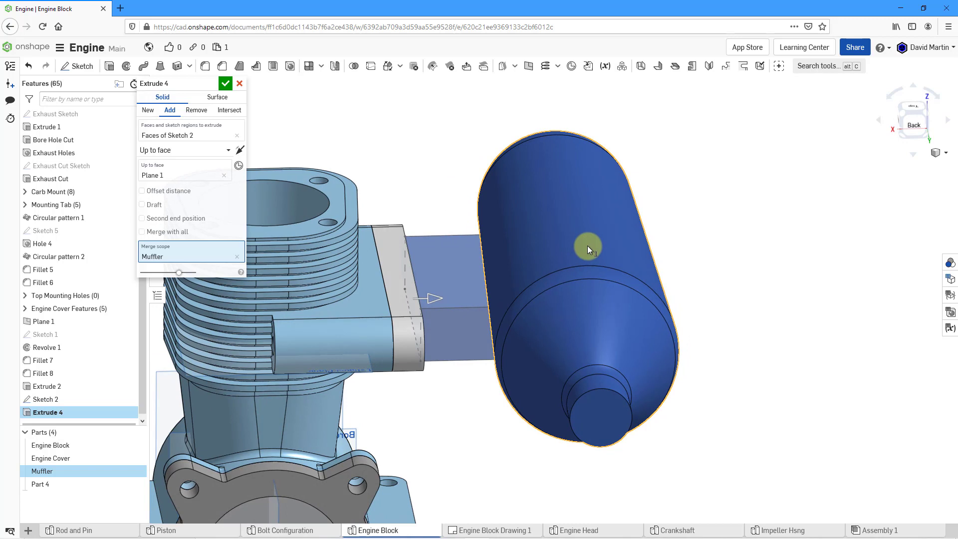
left_click(227, 84)
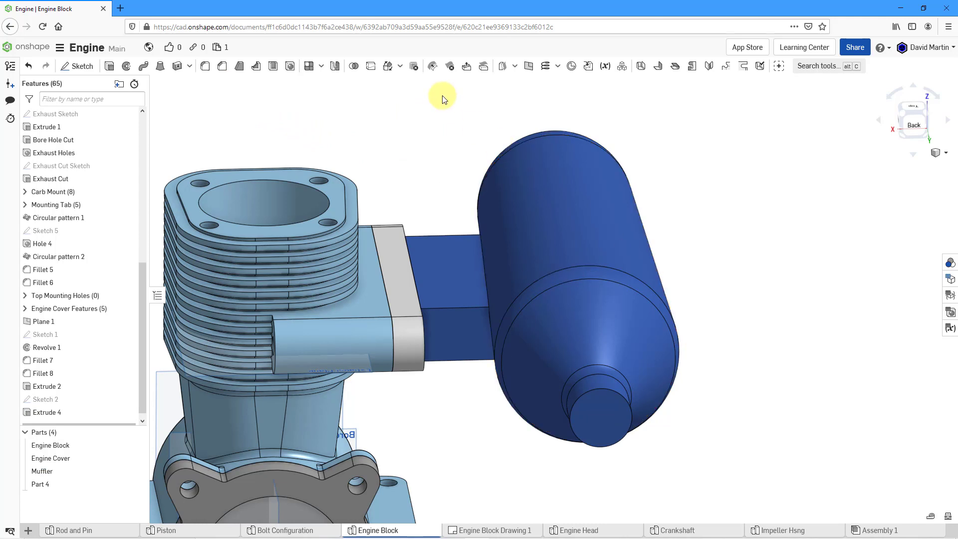
- Hide Part 4, the Engine Cover, the Engine Block and all planes so only the Muffler is displayed
left_click(136, 485)
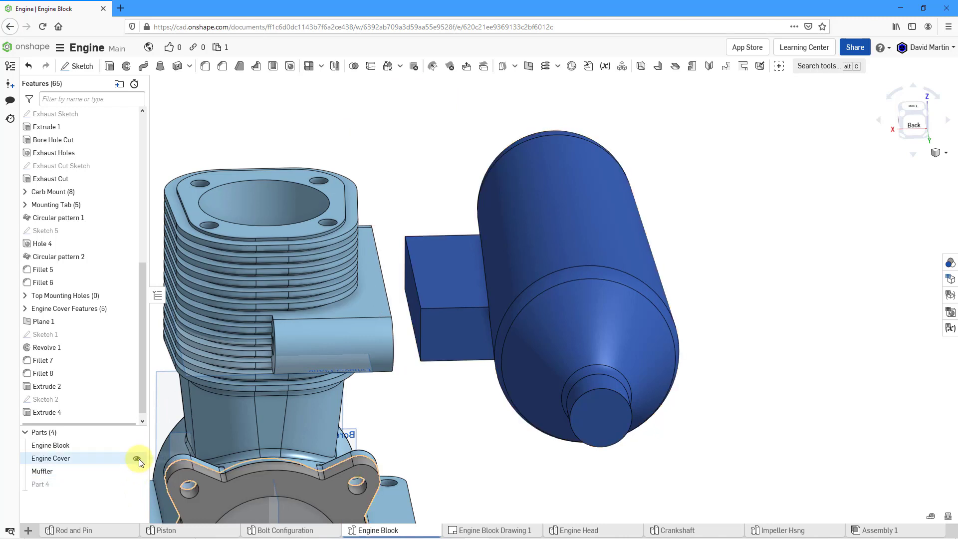
left_click(138, 459)
left_click(136, 446)
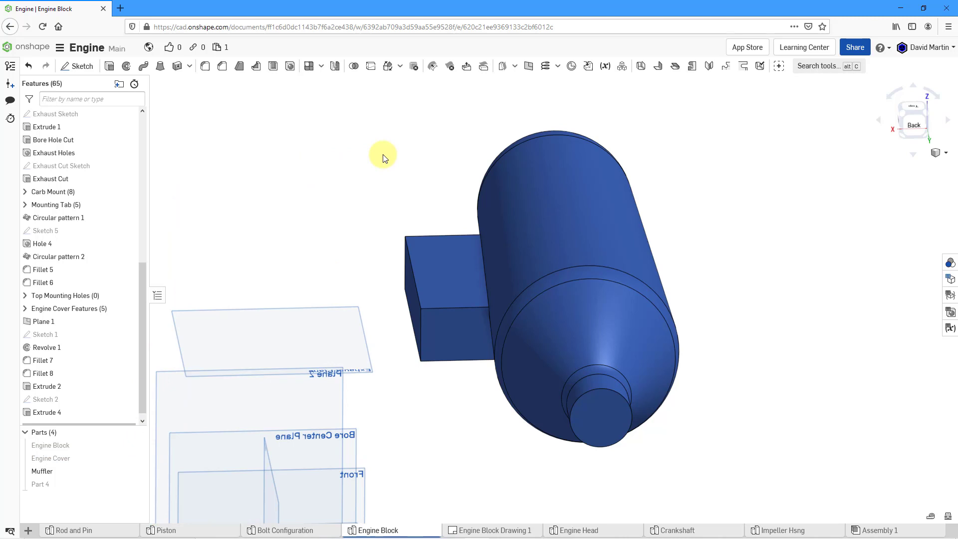
key("p")
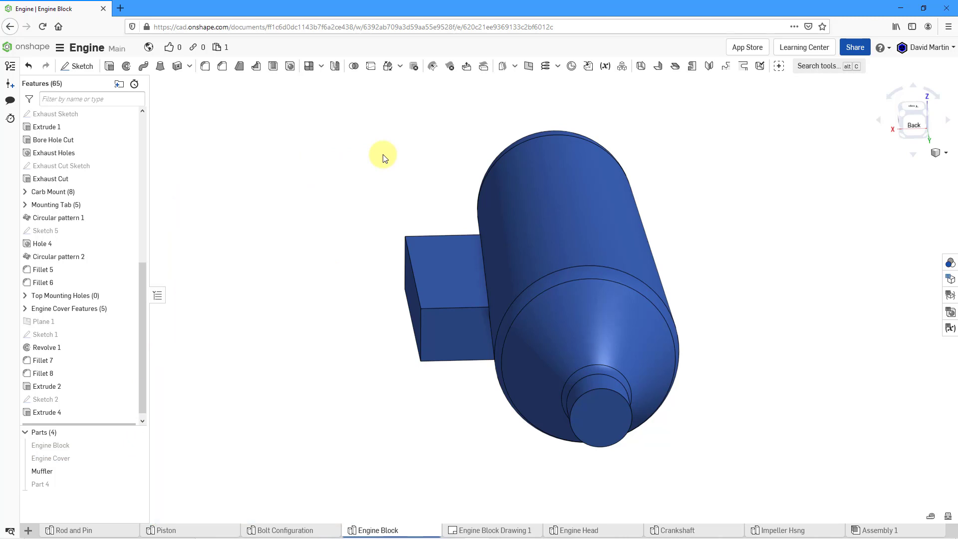
right_click_drag(415, 156, 453, 160)
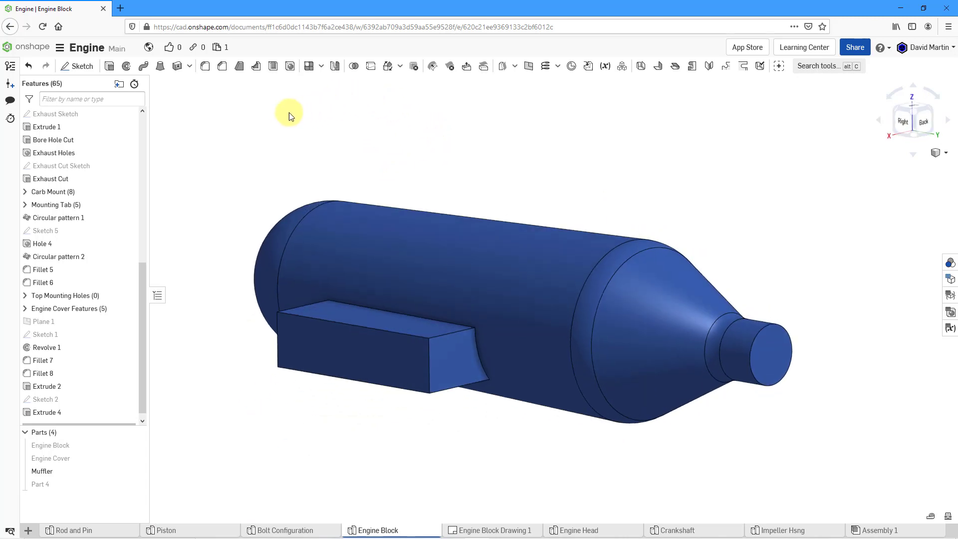
- Shell the Muffler with a 7.5 mm wall, removing the outlet's round end face and the rectangular duct's end face
left_click(273, 67)
left_click(776, 357)
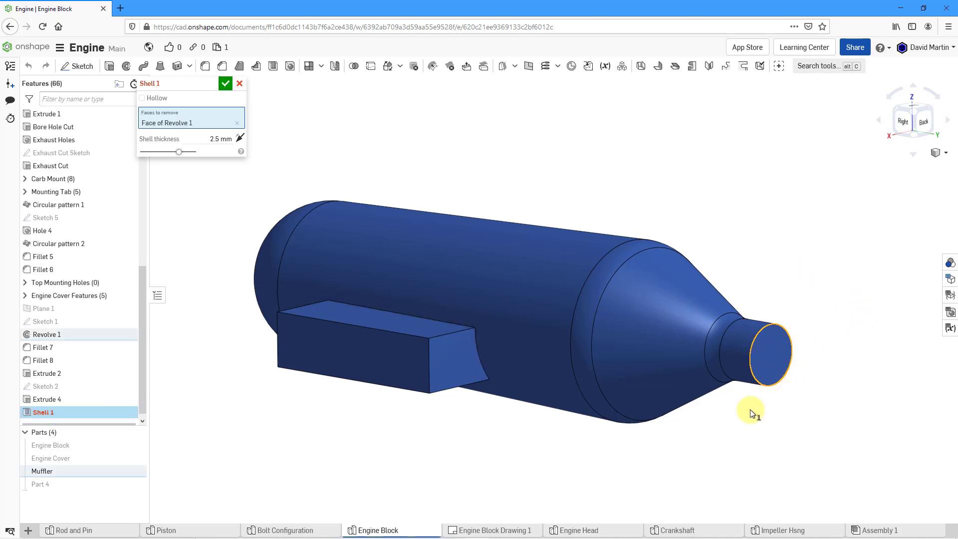
left_click(353, 354)
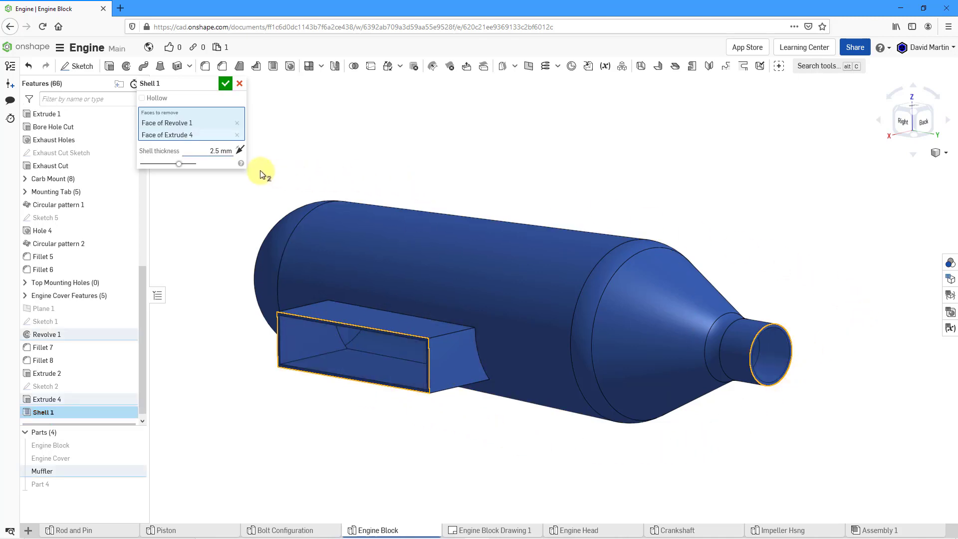
left_click(210, 149)
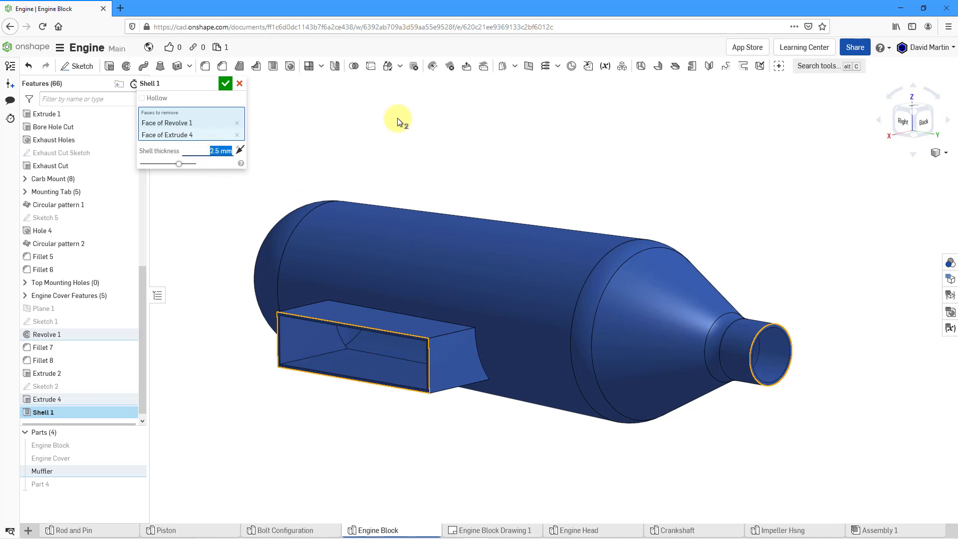
type("7.5")
key("Return")
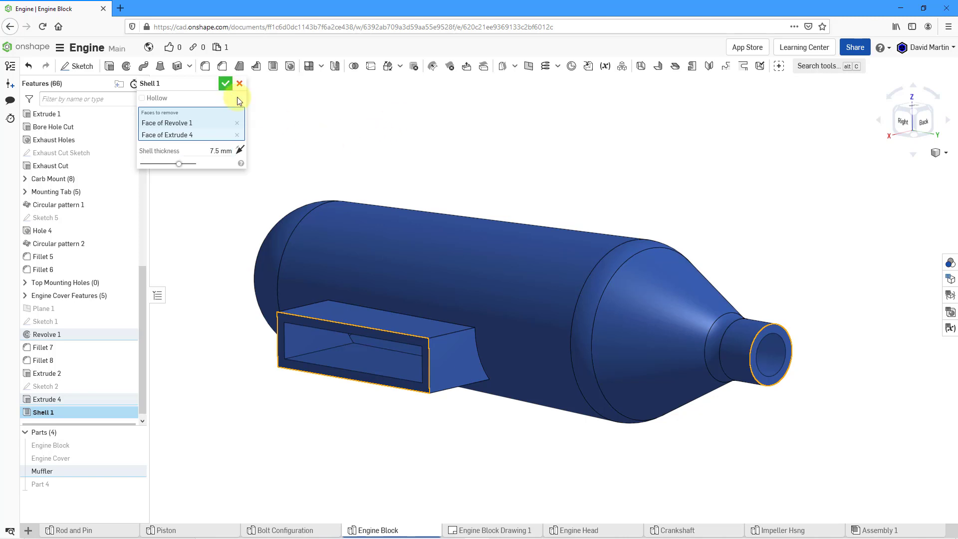
left_click(226, 83)
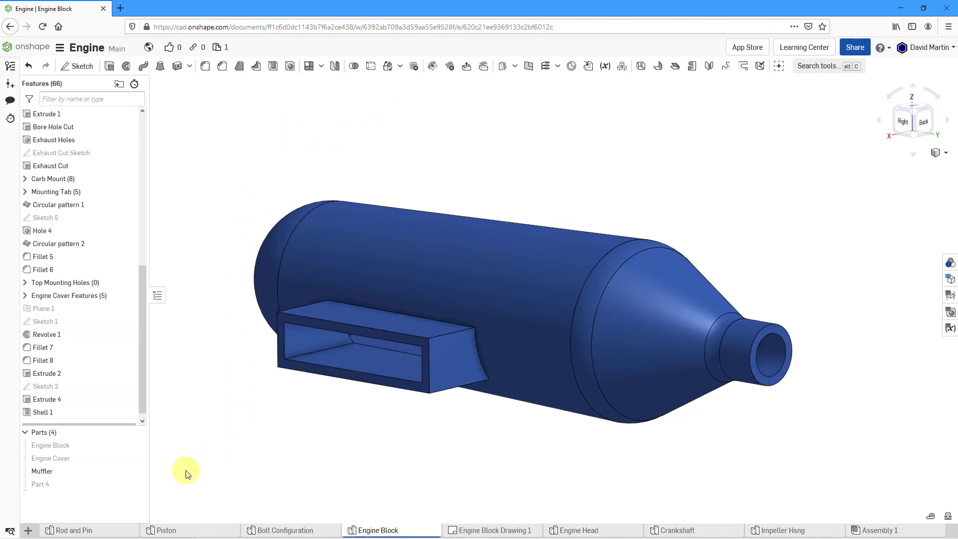
- Show Part 4 again and join it to the Muffler with a Boolean union
left_click(135, 484)
right_click_drag(316, 375, 338, 388)
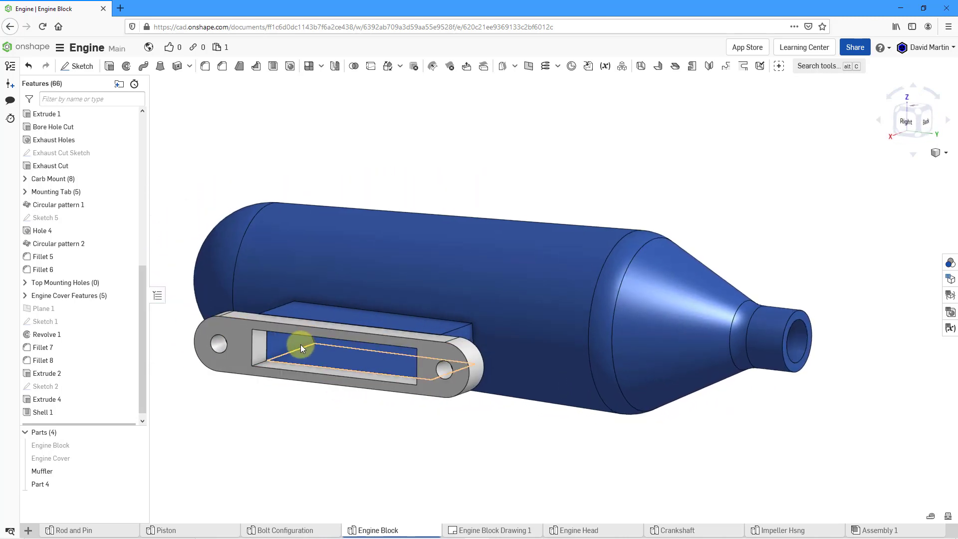
scroll(251, 349, "down", 3)
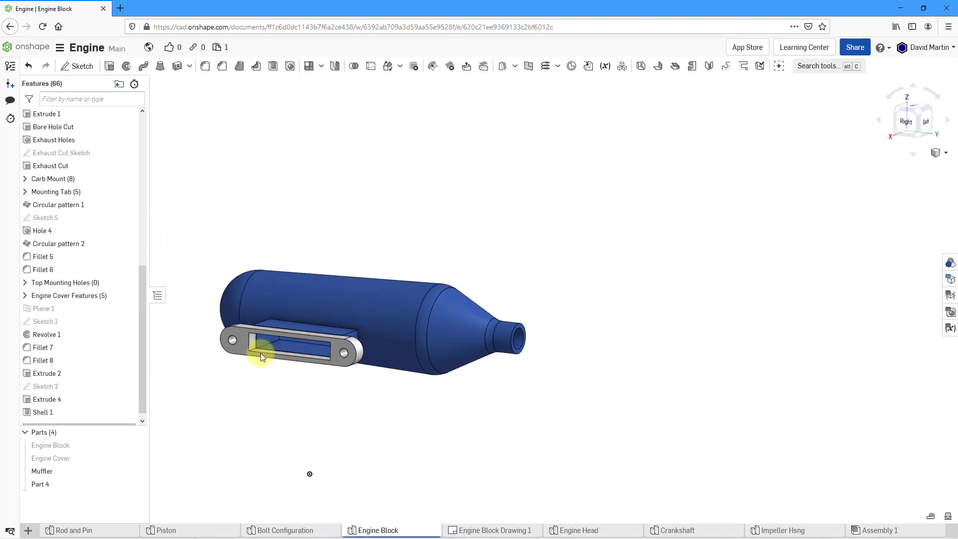
scroll(261, 353, "up", 10)
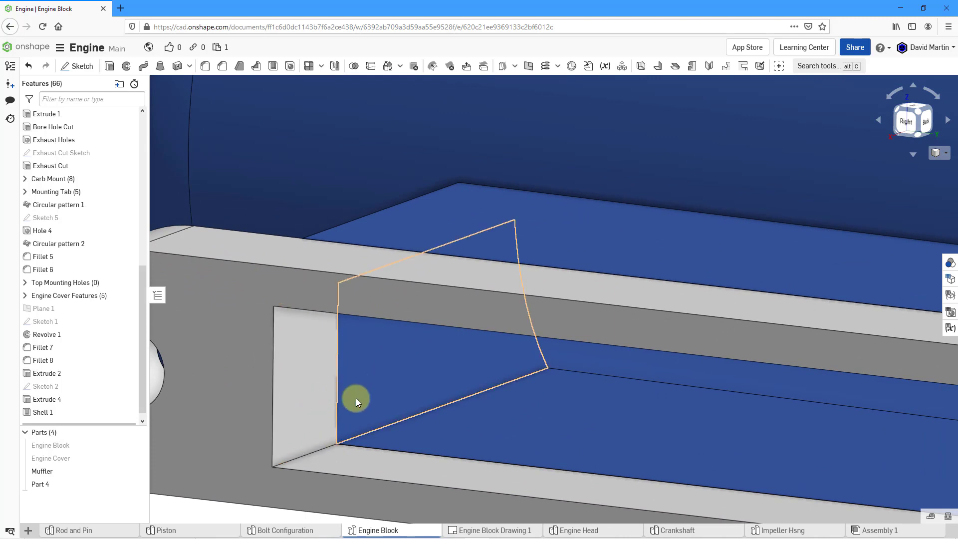
scroll(552, 348, "down", 8)
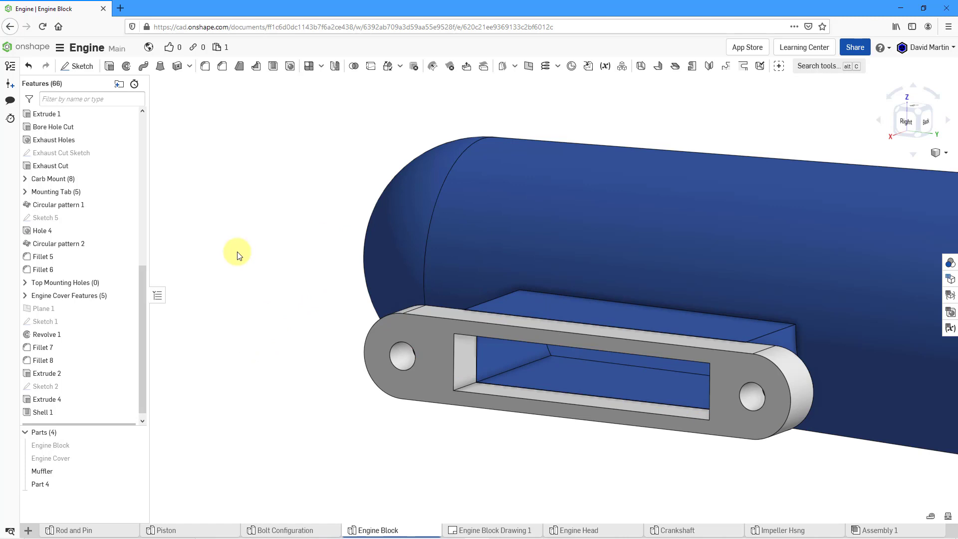
left_click(354, 68)
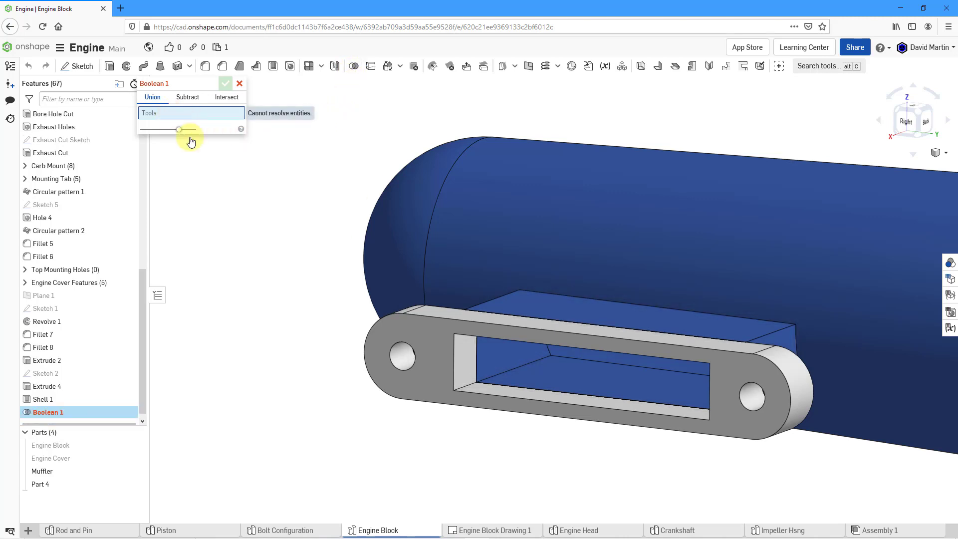
left_click(477, 189)
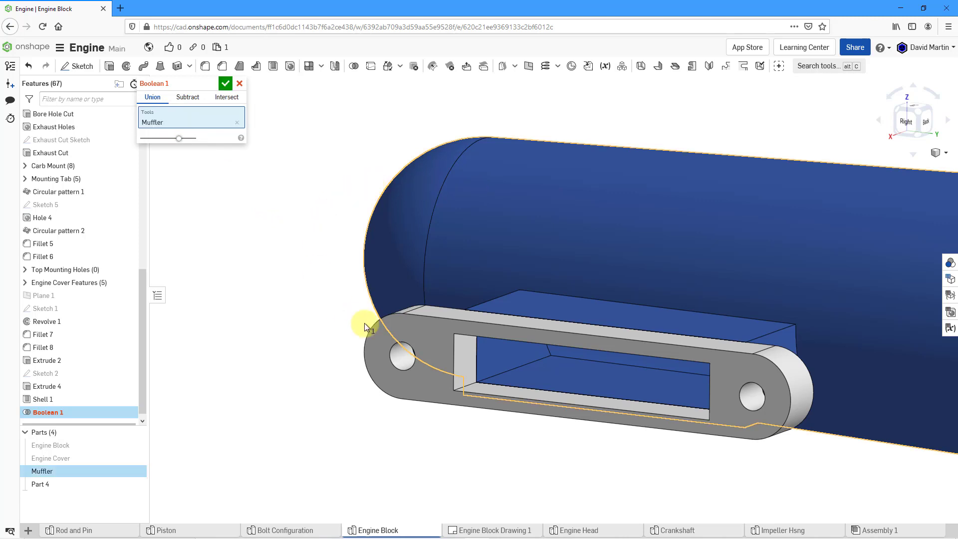
left_click(399, 384)
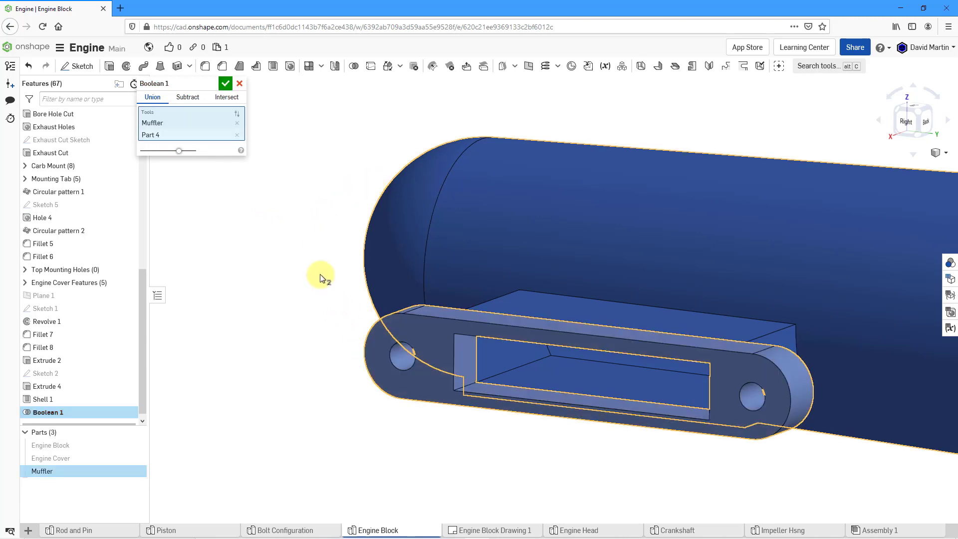
left_click(227, 85)
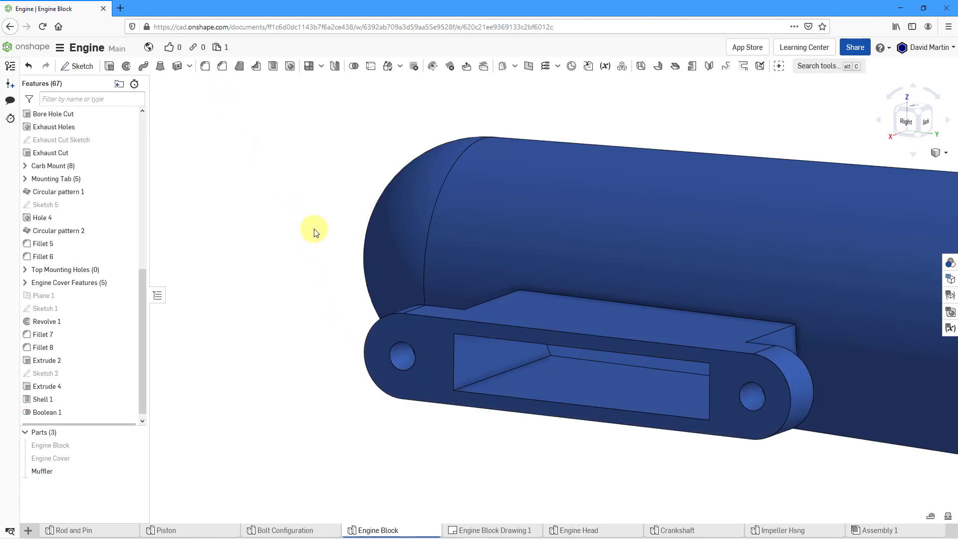
- Create a plane offset 80 mm above the upper flat face of the duct and flange, named Muffler Fin Plane
scroll(315, 233, "down", 3)
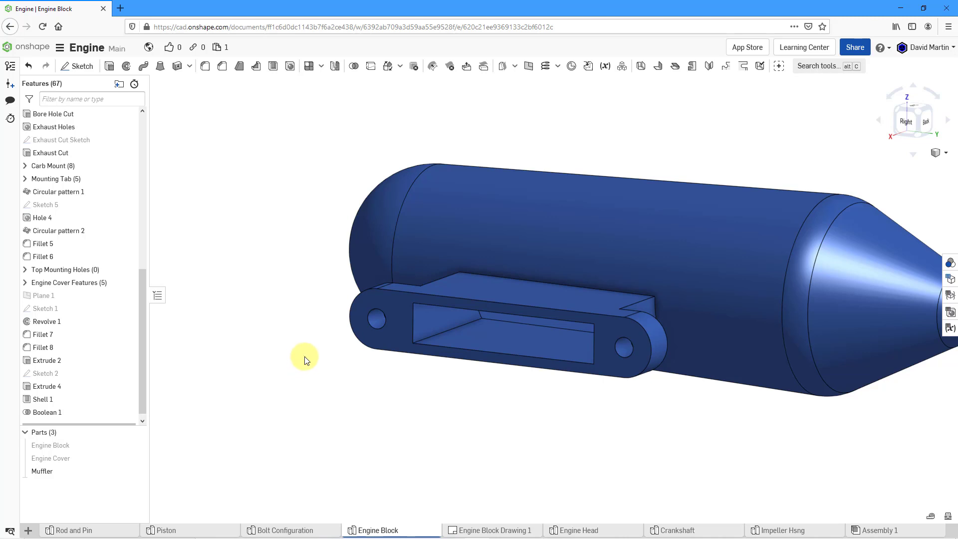
right_click_drag(442, 288, 608, 308)
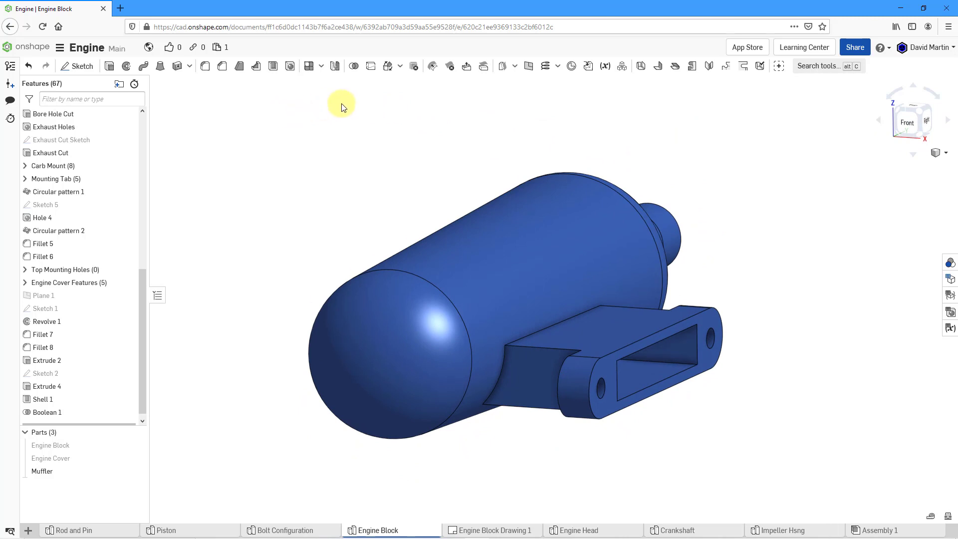
left_click(529, 67)
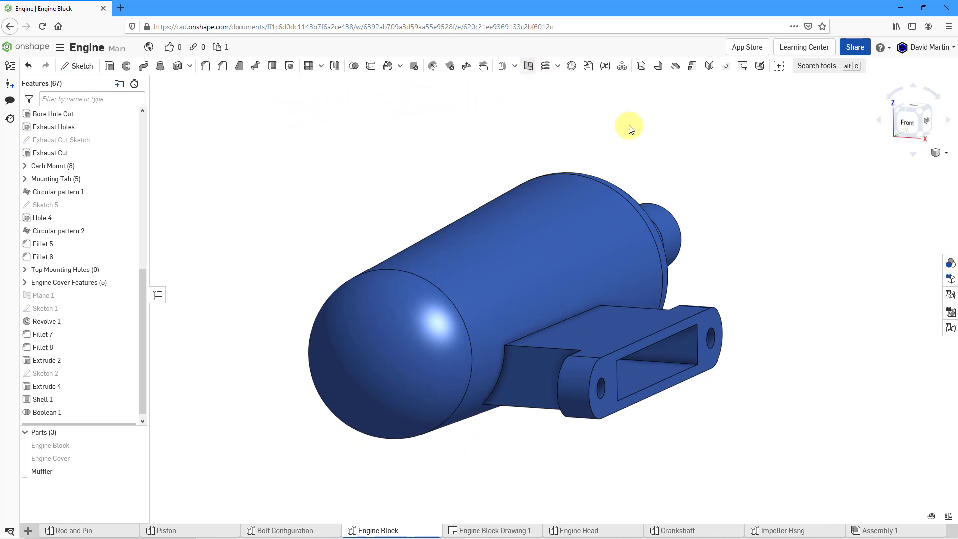
left_click(620, 331)
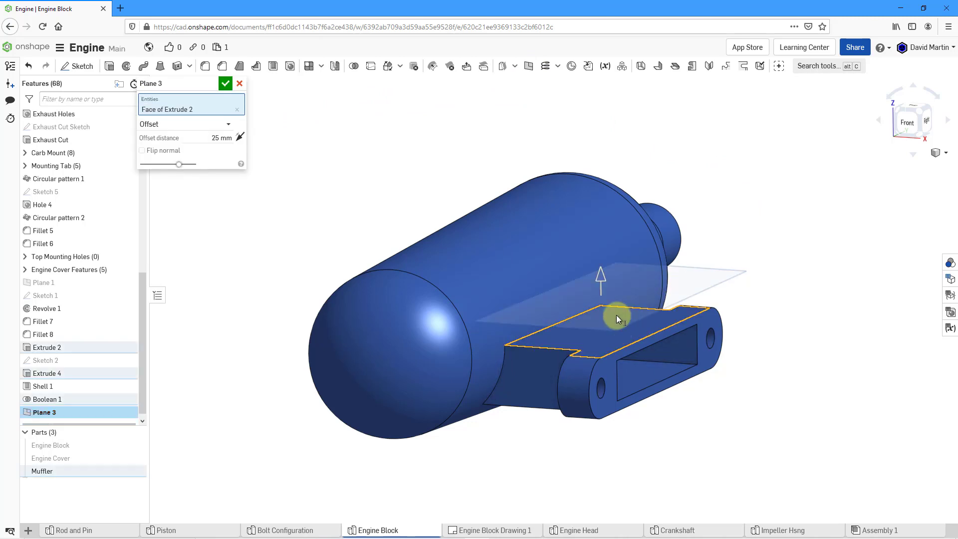
left_click_drag(598, 270, 601, 179)
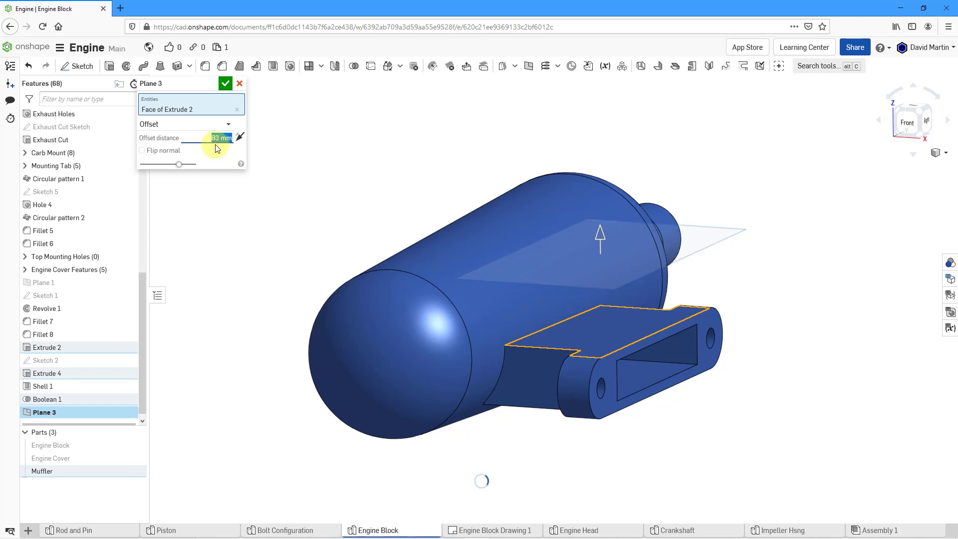
scroll(217, 148, "up", 11)
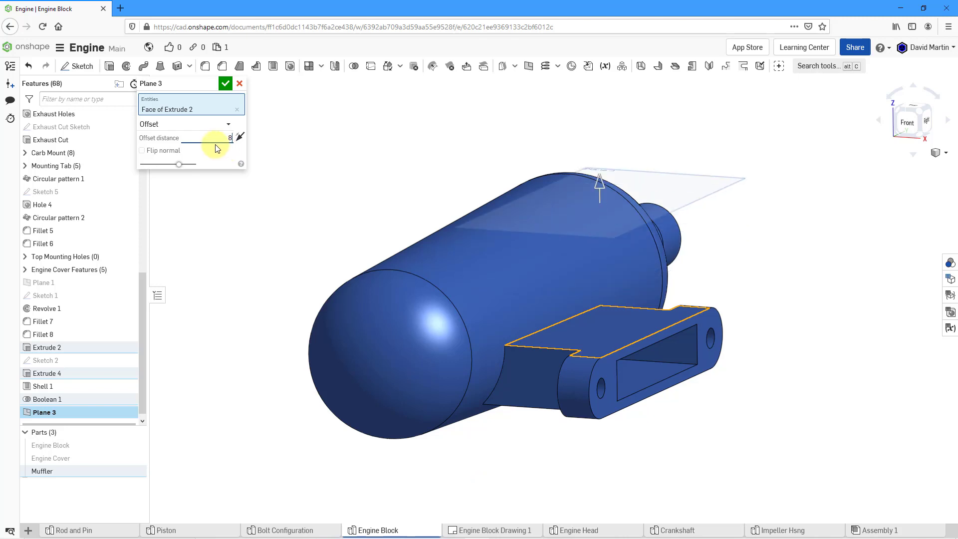
left_click(212, 85)
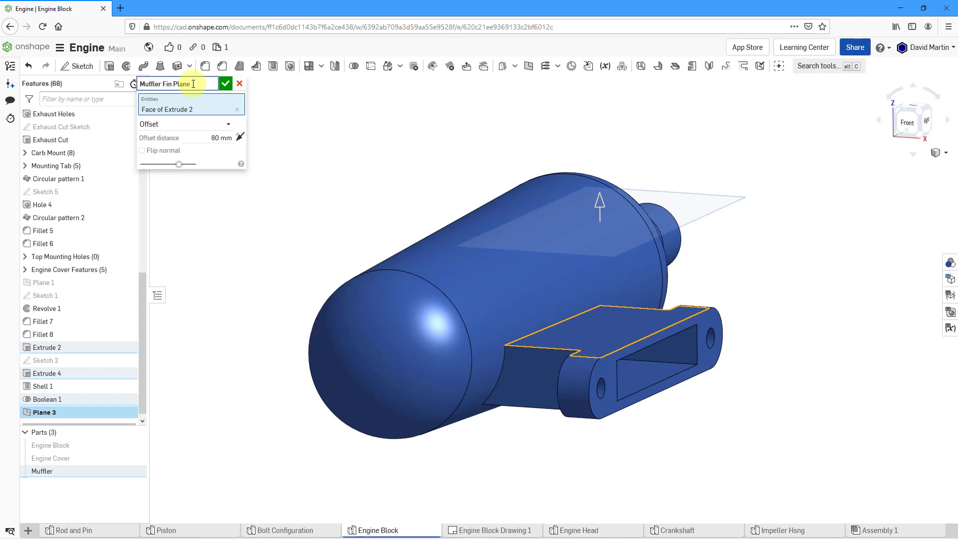
left_click(223, 88)
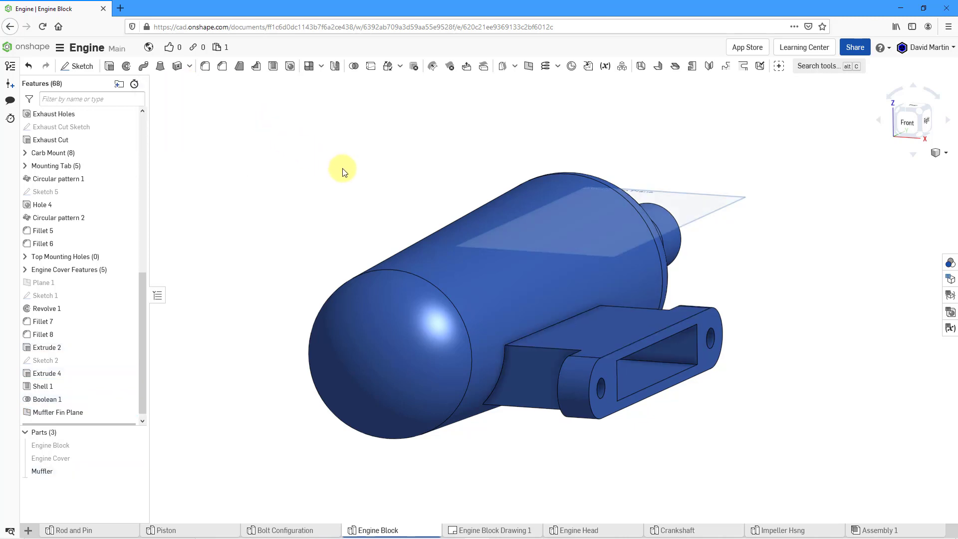
- Show the planes again and set the model's display style to Translucent
mouse_move(376, 195)
right_mouse_down()
mouse_move(395, 190)
mouse_move(381, 165)
mouse_move(398, 190)
mouse_move(381, 195)
right_mouse_up()
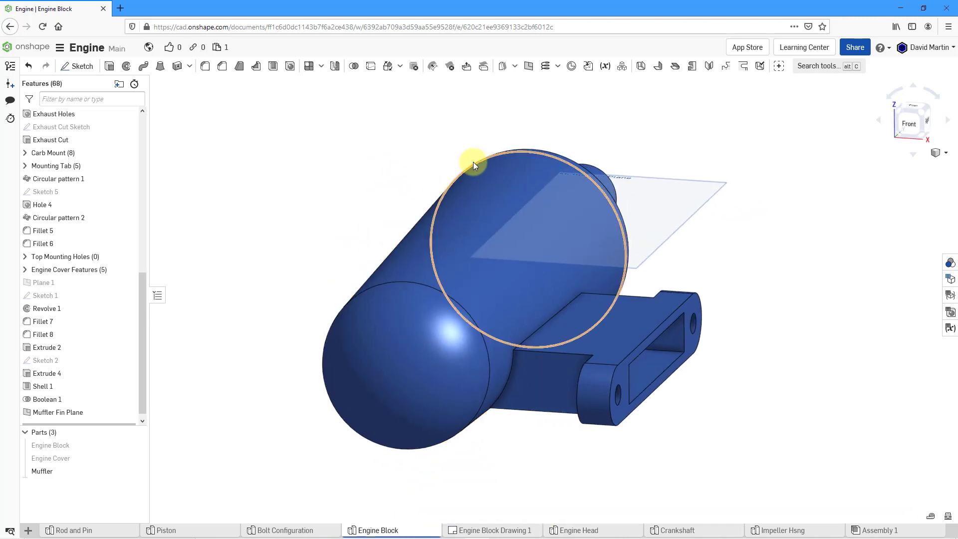
key("p")
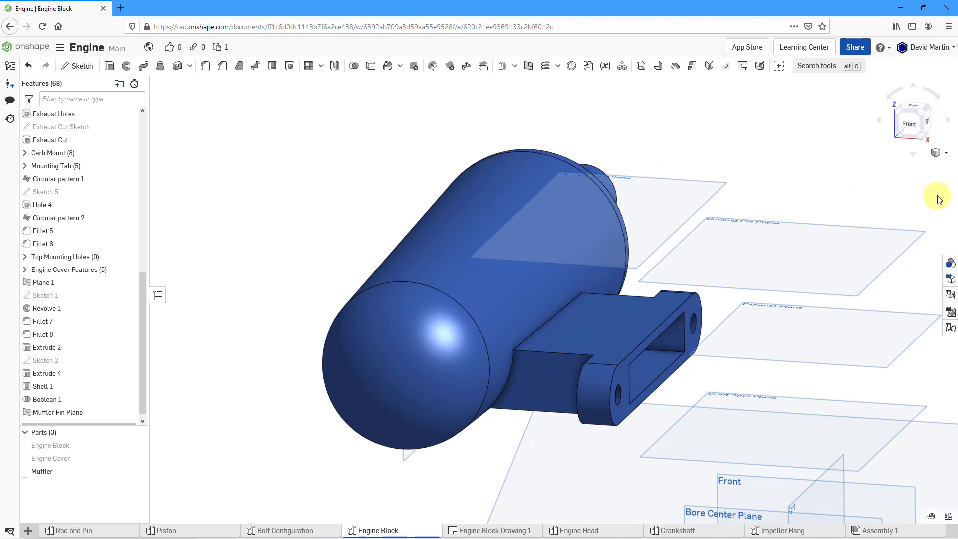
left_click(946, 154)
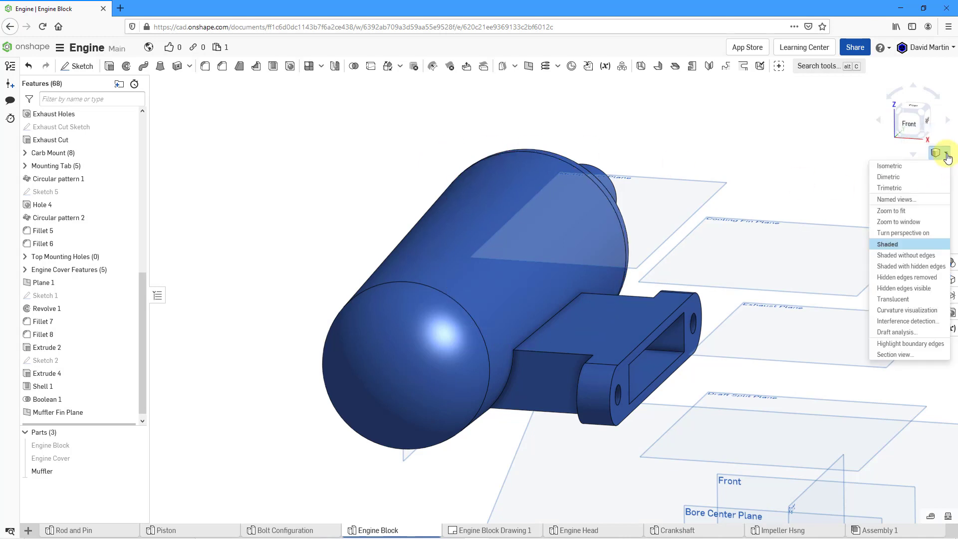
left_click(922, 305)
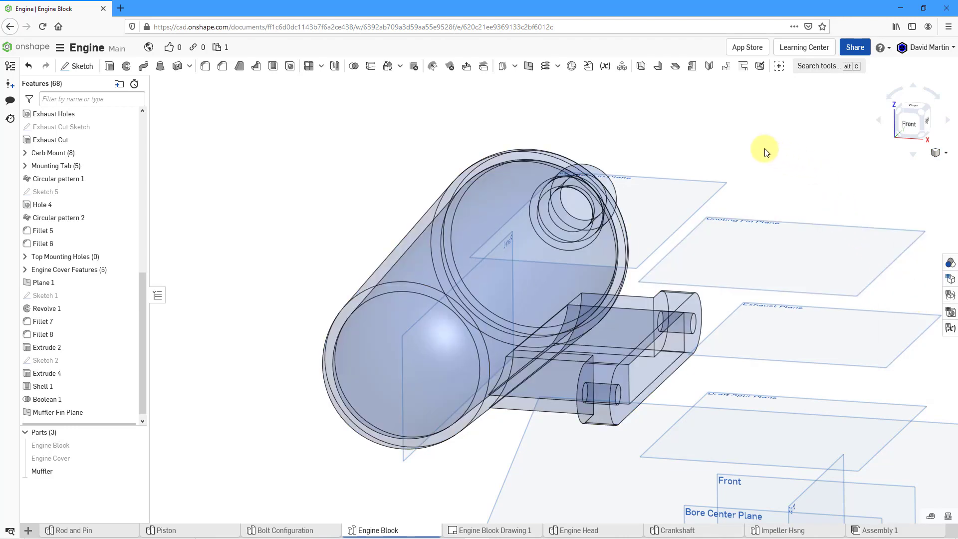
- Start a new sketch on the Muffler Fin Plane and view it normal to the sketch plane
left_click(681, 179)
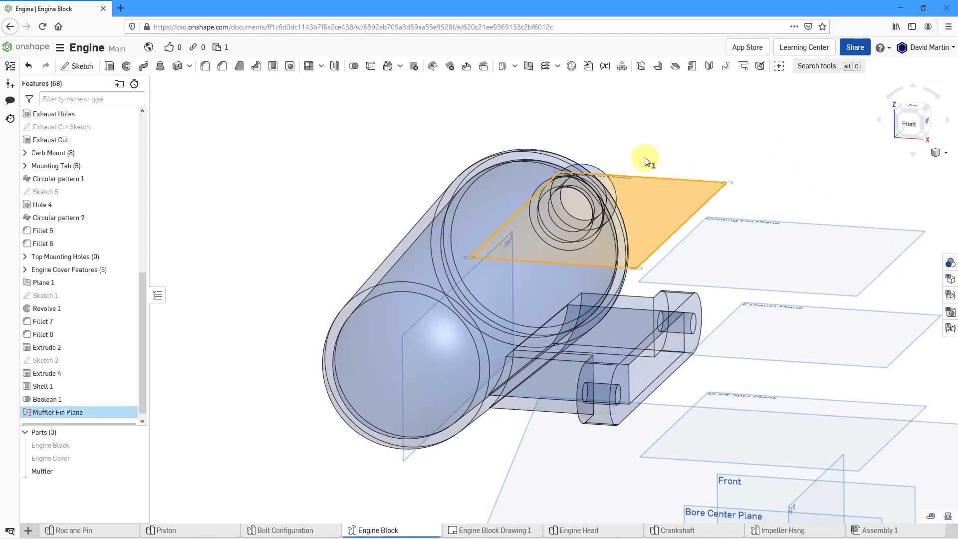
key("n")
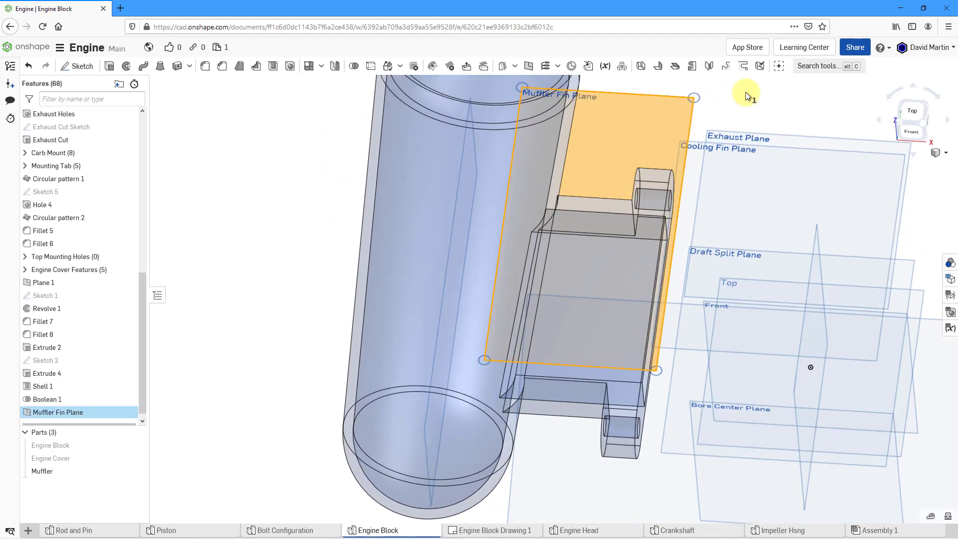
right_click(746, 91)
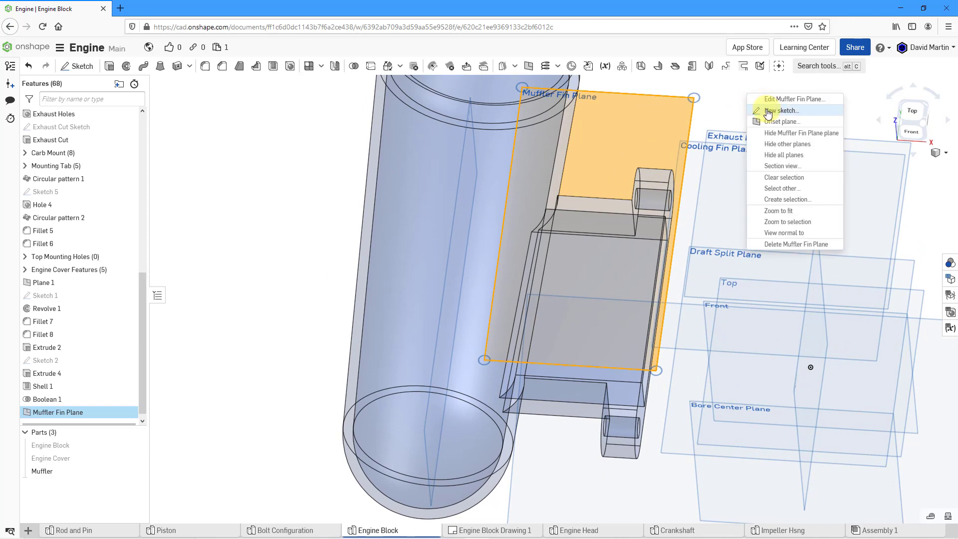
left_click(761, 110)
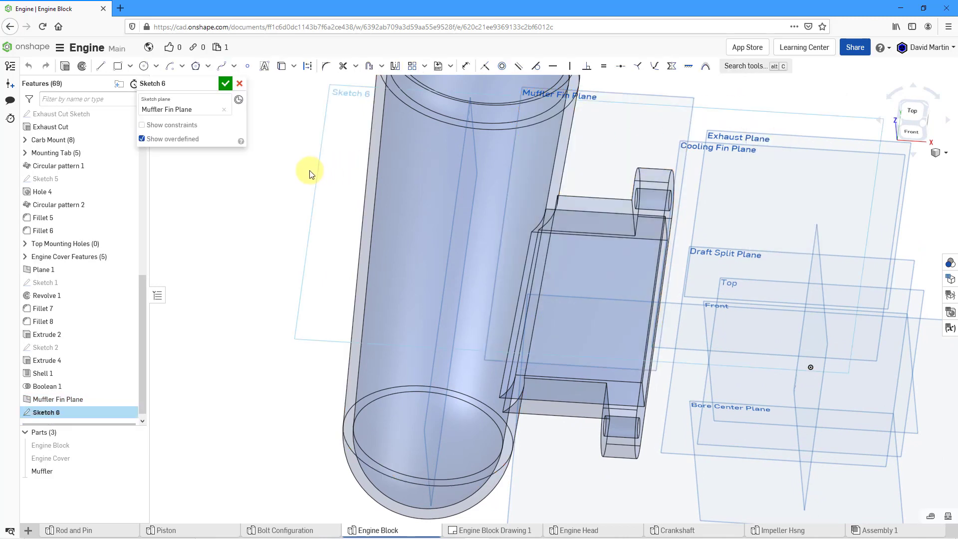
right_click(309, 173)
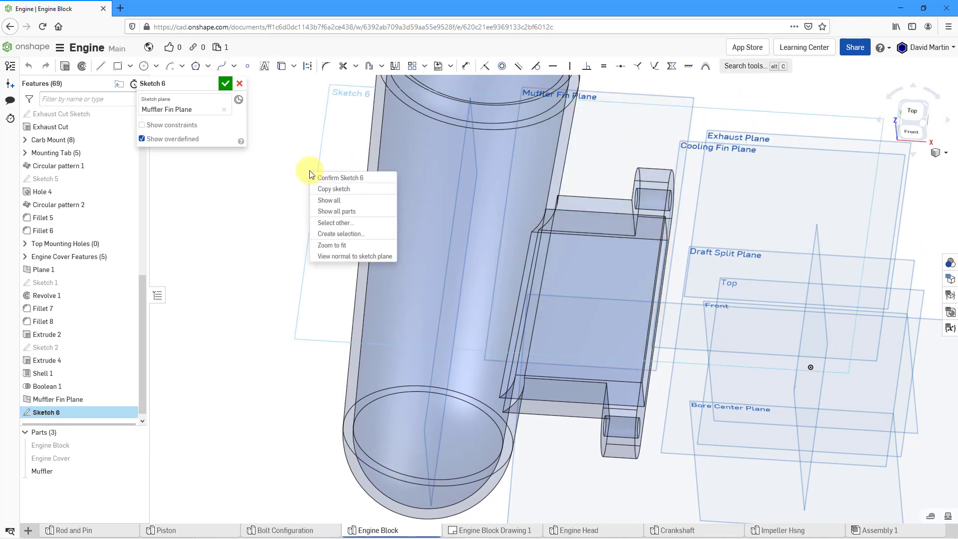
left_click(352, 256)
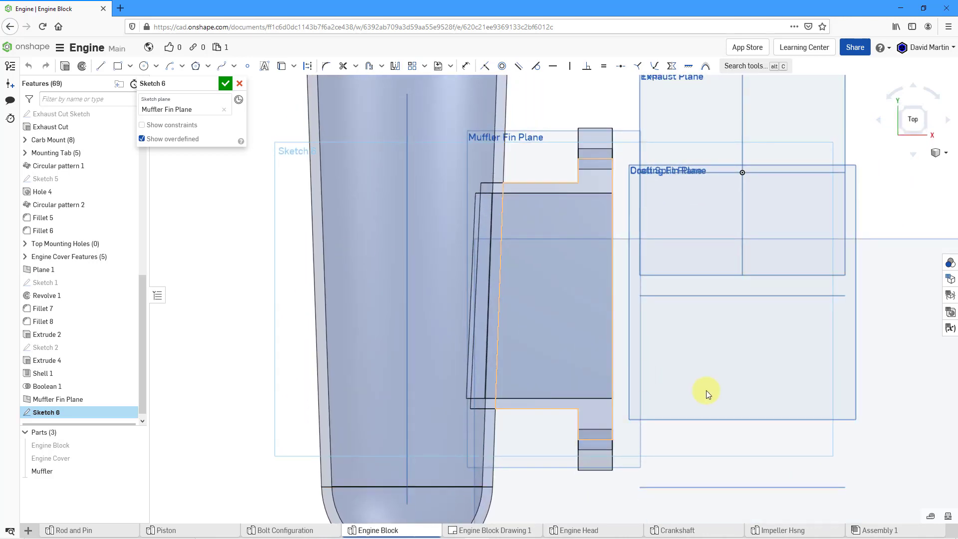
- Sketch a horizontal construction line about 701 mm long across the muffler and make it coincident with the Bore Center Plane
scroll(711, 340, "down", 3)
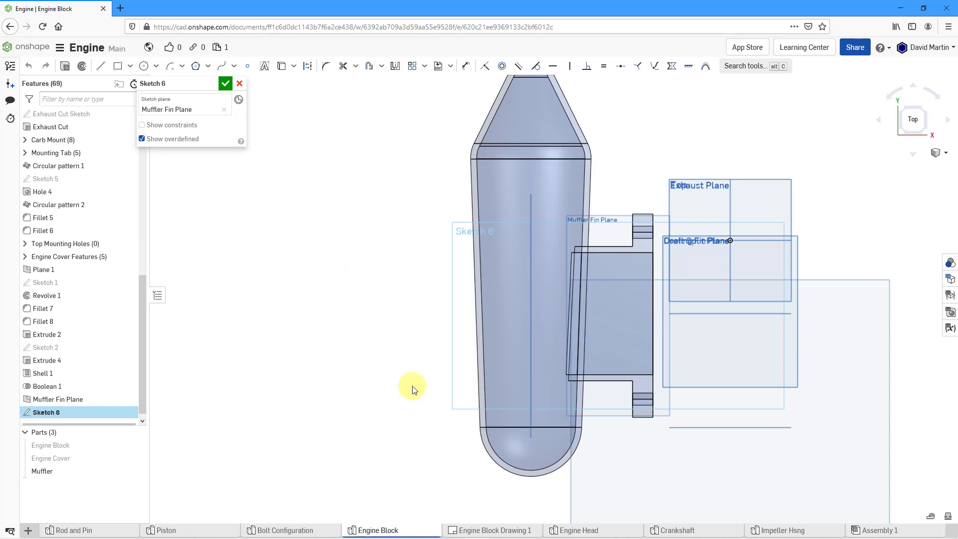
scroll(411, 387, "down", 1)
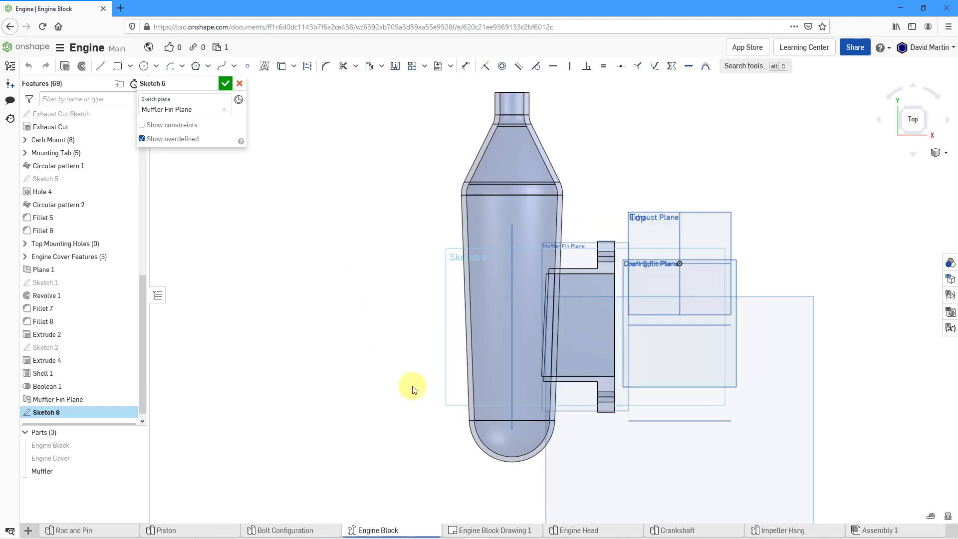
left_click(307, 66)
left_click(102, 71)
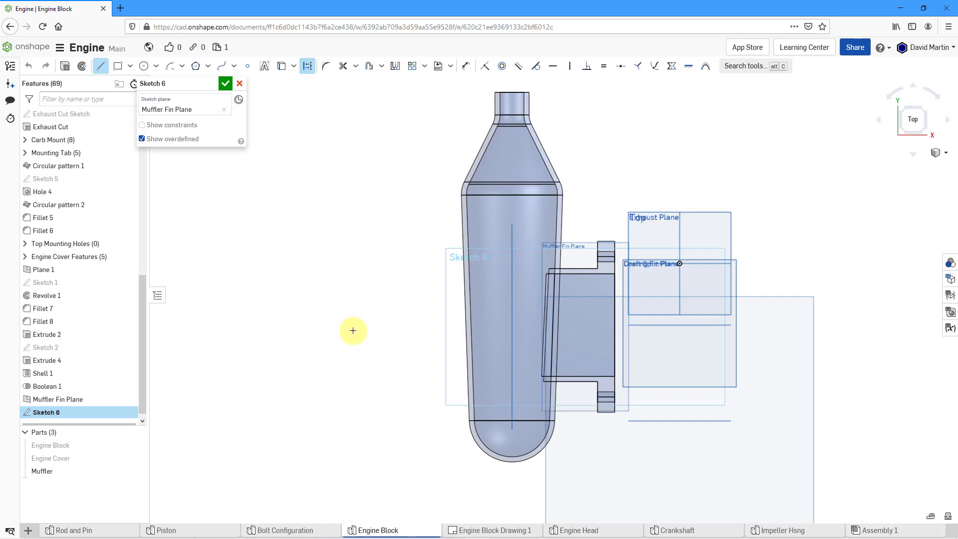
left_click(327, 341)
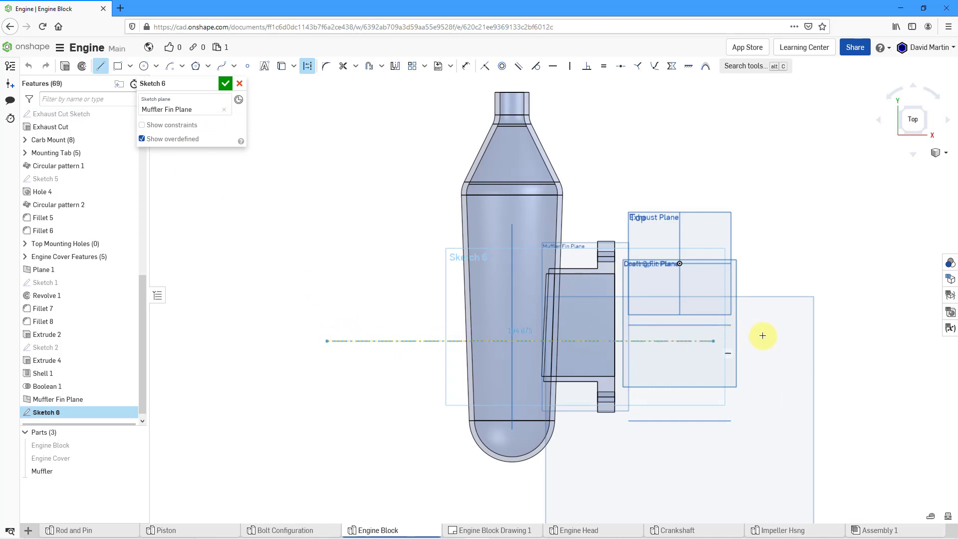
left_click(806, 341)
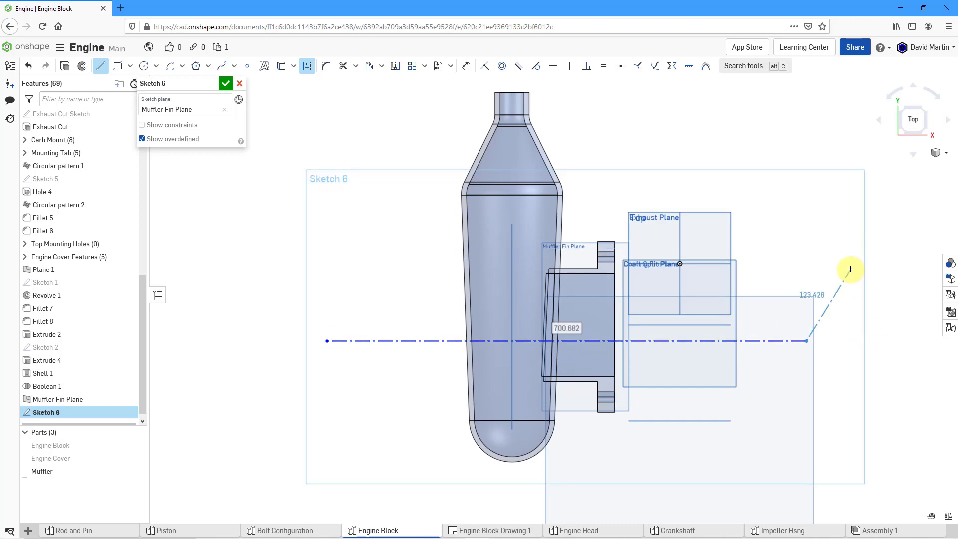
key("Escape")
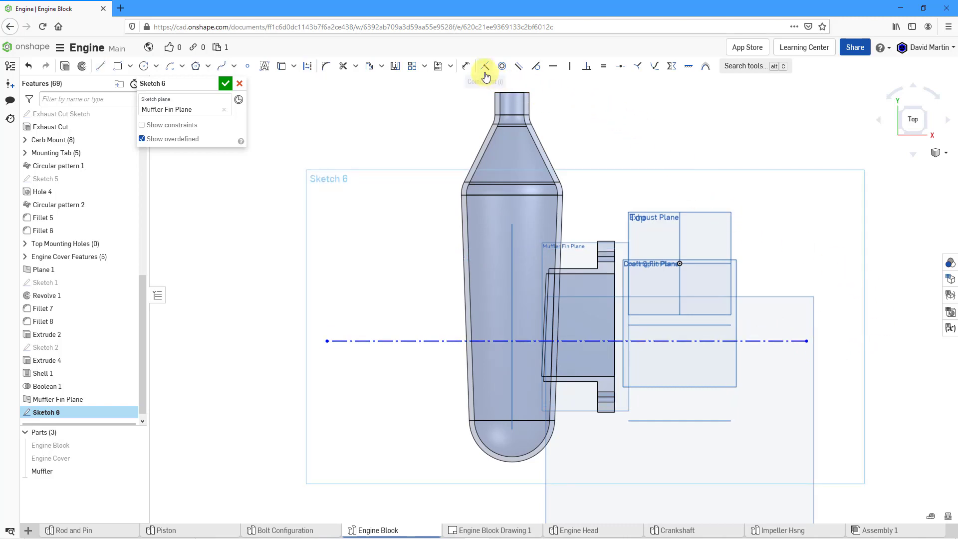
left_click(428, 341)
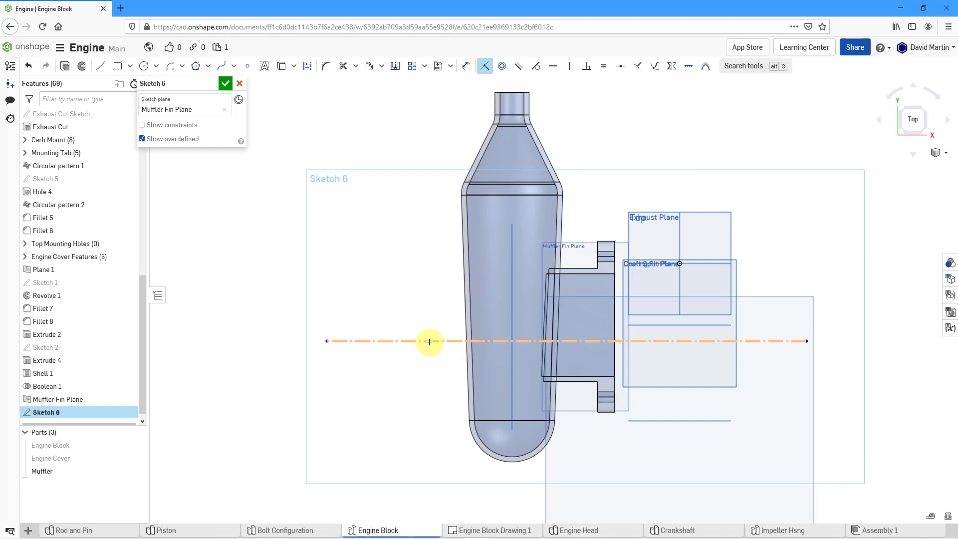
left_click(676, 325)
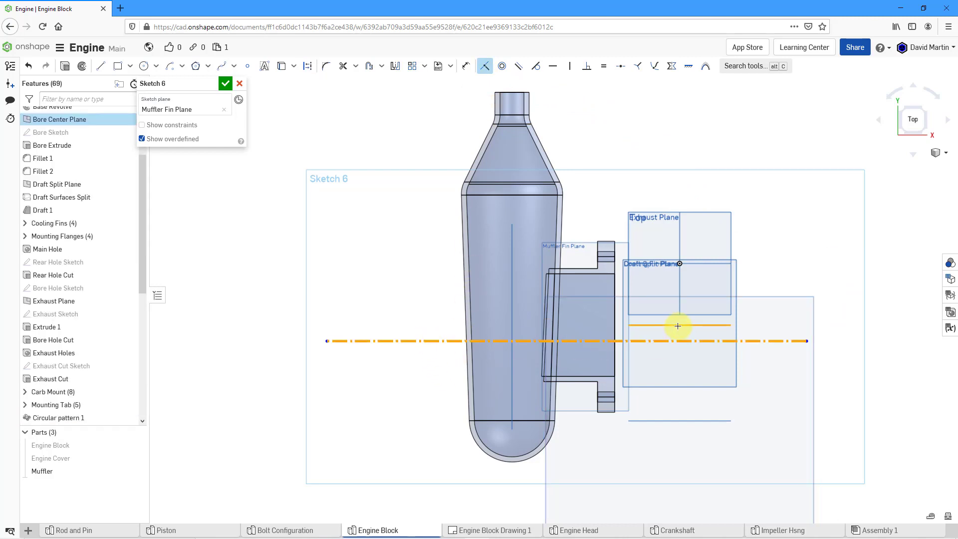
key("i")
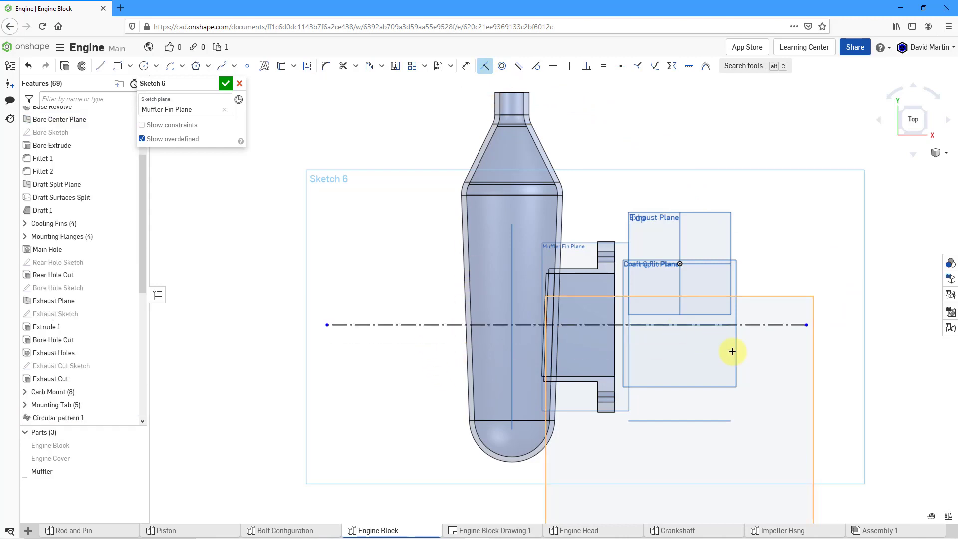
- Sketch a vertical construction line about 615 mm long over the muffler and make it coincident with the plane along the muffler's axis
left_click(308, 70)
left_click(100, 67)
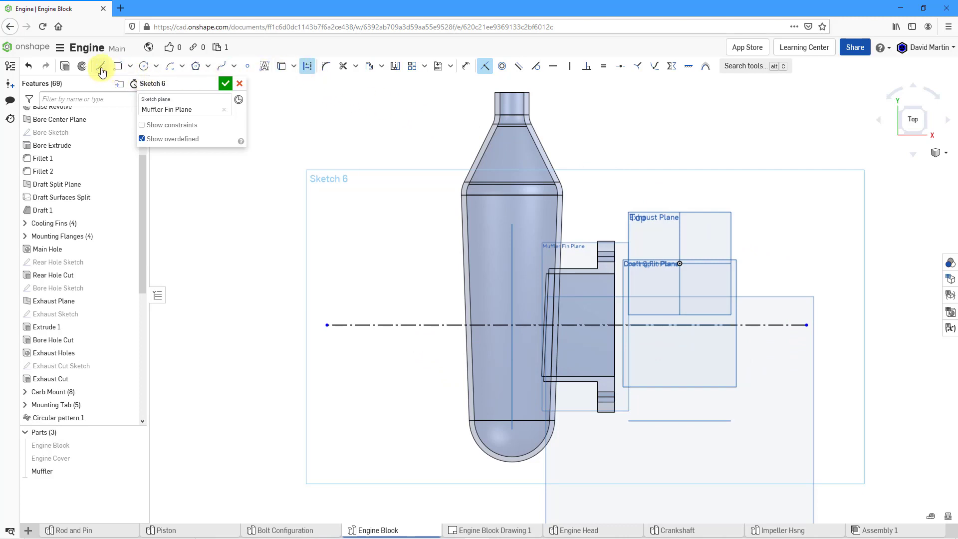
mouse_move(488, 83)
left_mouse_down()
mouse_move(505, 146)
mouse_move(519, 312)
left_mouse_up()
left_click_drag(514, 388, 487, 504)
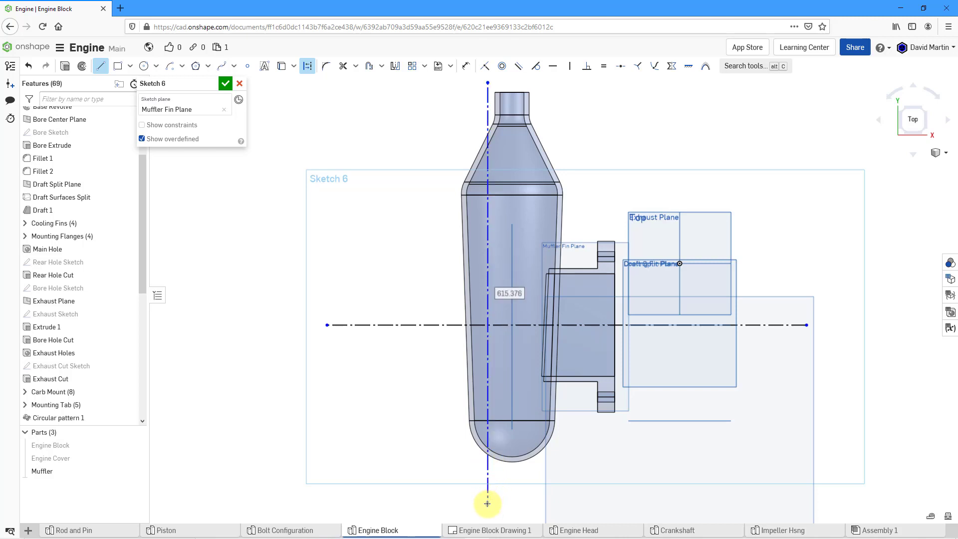
left_click(487, 67)
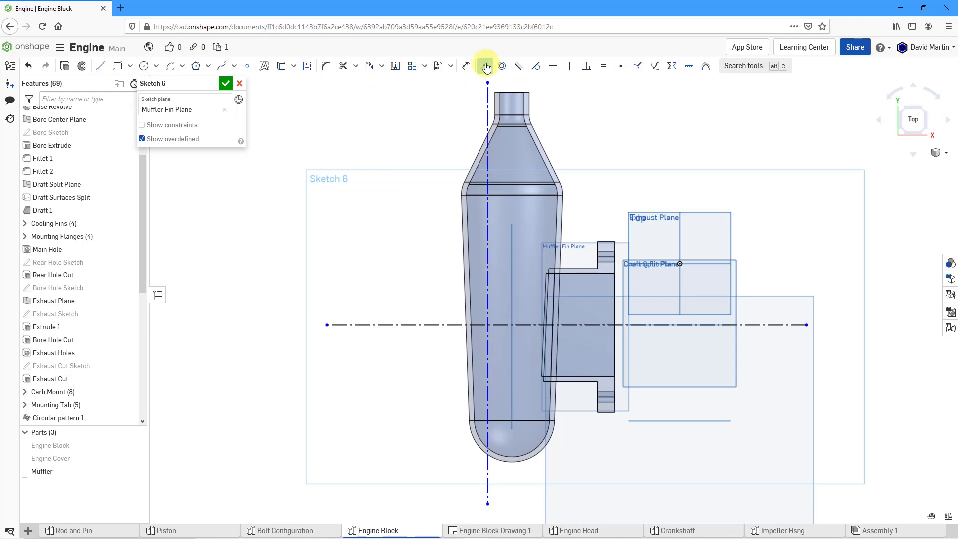
left_click(488, 140)
left_click(514, 235)
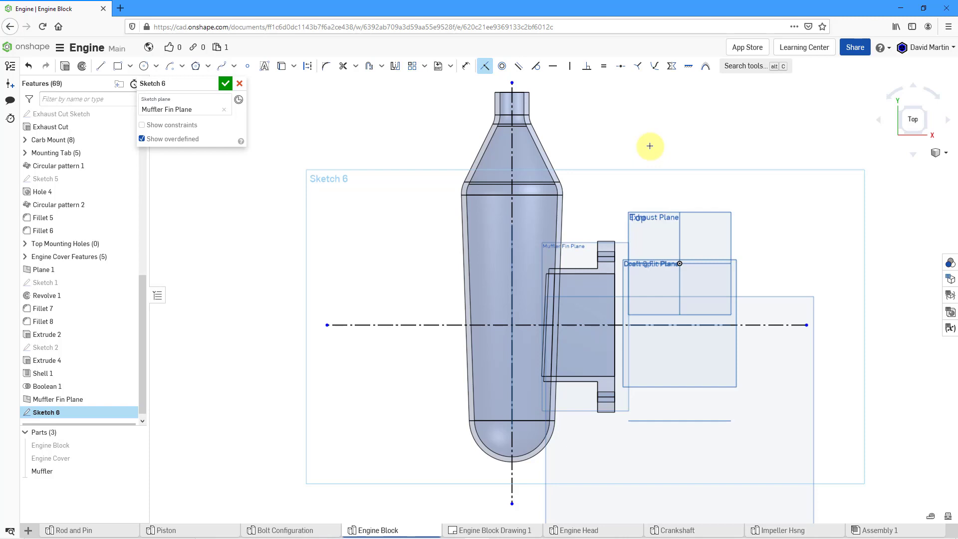
- Sketch a narrow upright corner rectangle about 257 mm long on the muffler, spanning both construction lines
left_click(120, 72)
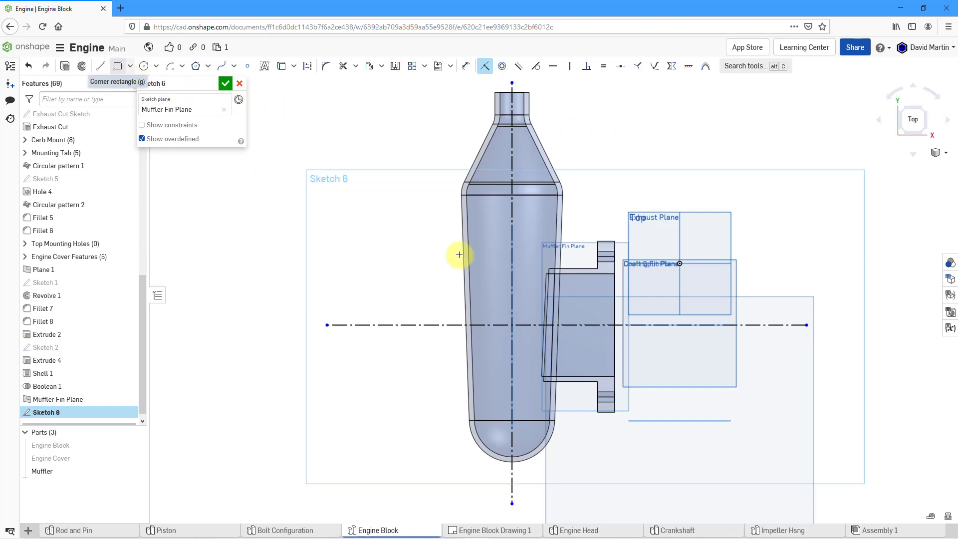
left_click(500, 222)
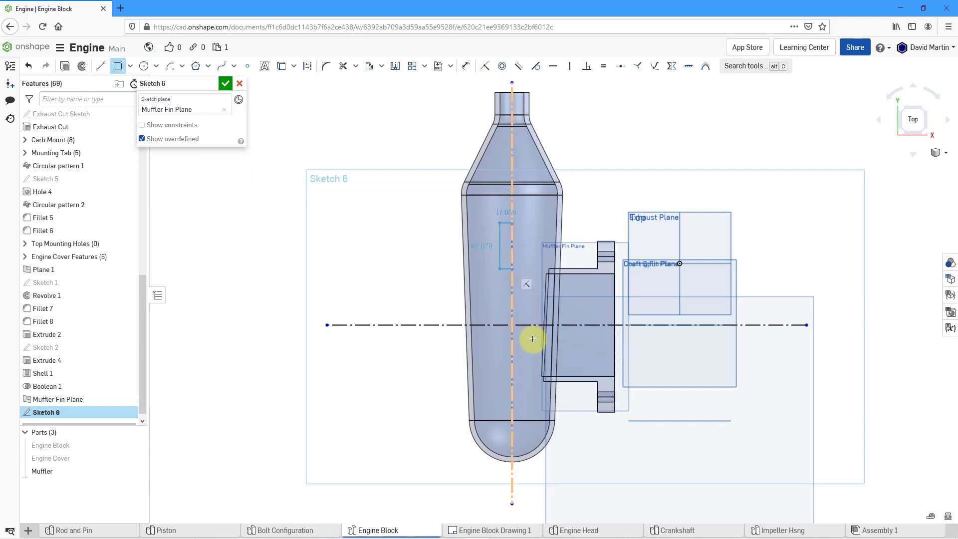
left_click(526, 398)
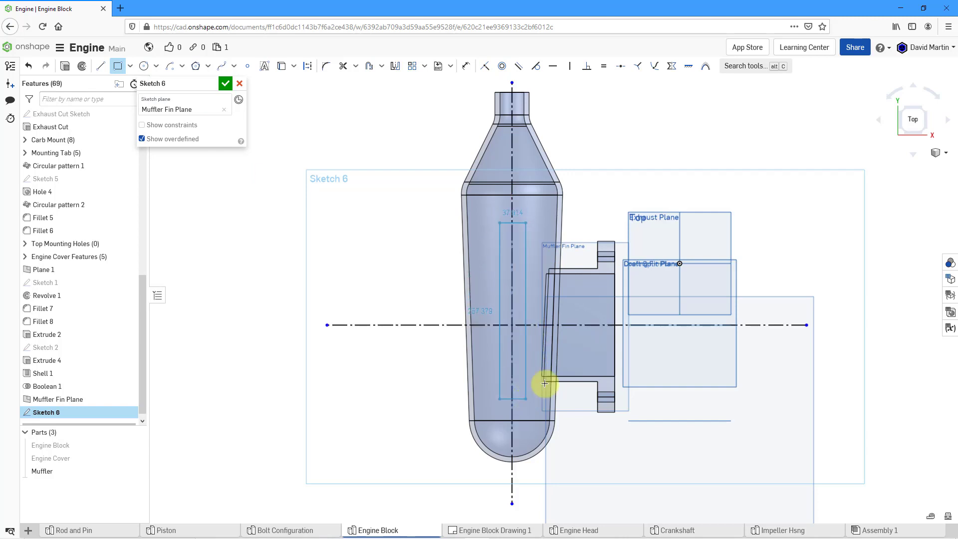
- Make the rectangle's long sides symmetric about the vertical construction line and its short sides symmetric about the horizontal one
left_click(674, 75)
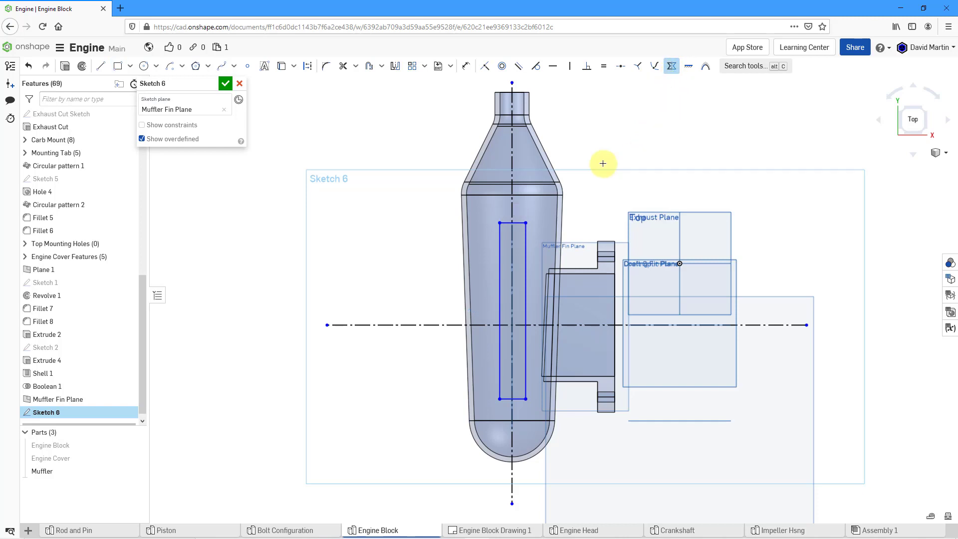
left_click(513, 207)
left_click(500, 241)
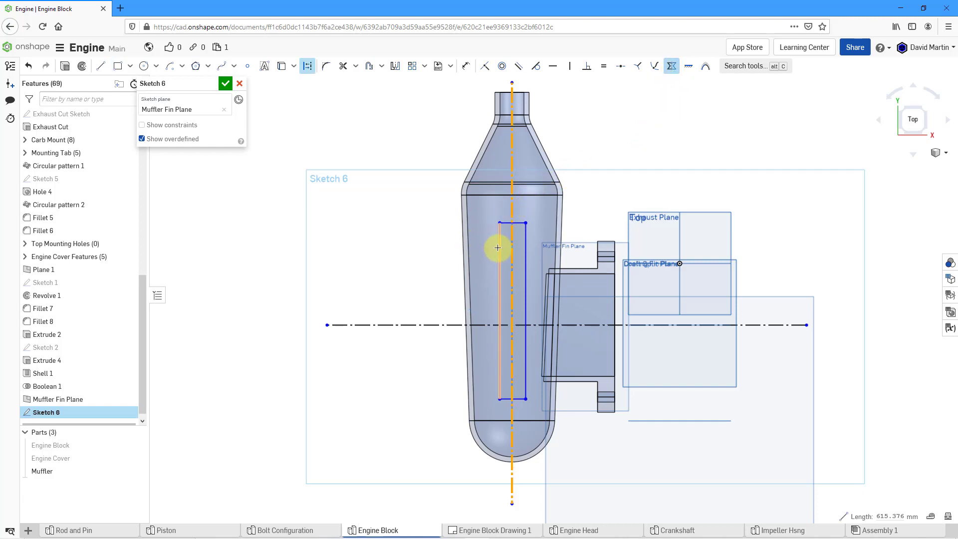
left_click(525, 240)
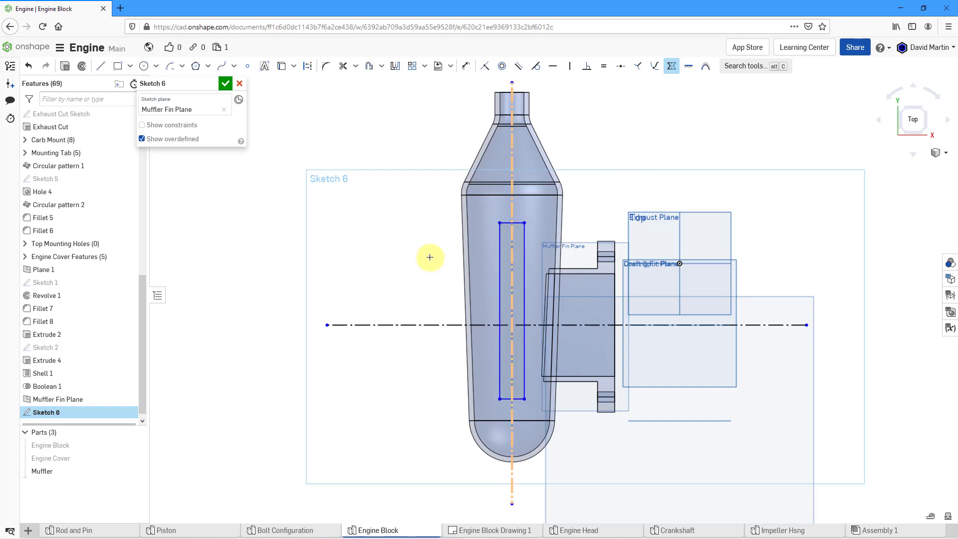
left_click(416, 325)
key("shift+m")
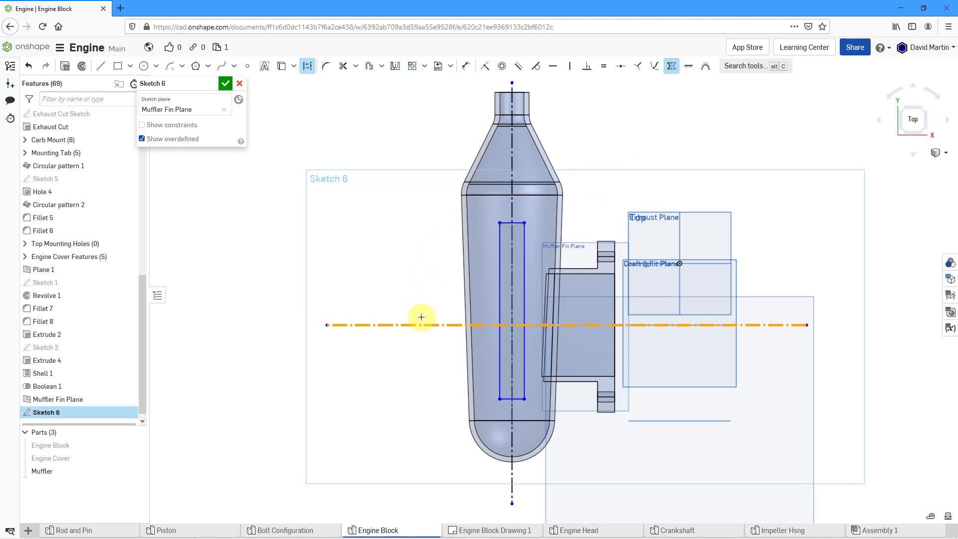
key("Escape")
left_click(507, 400)
left_click(514, 223)
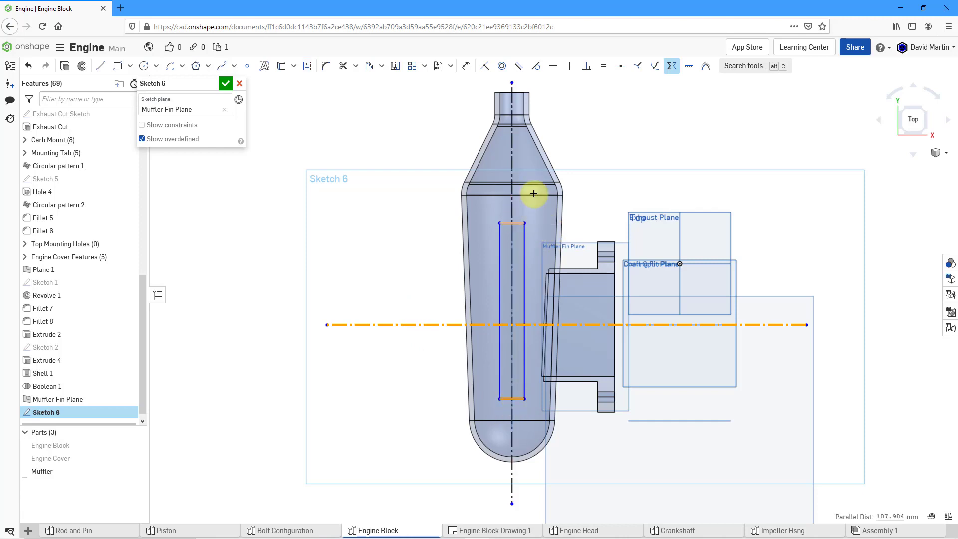
key("Escape")
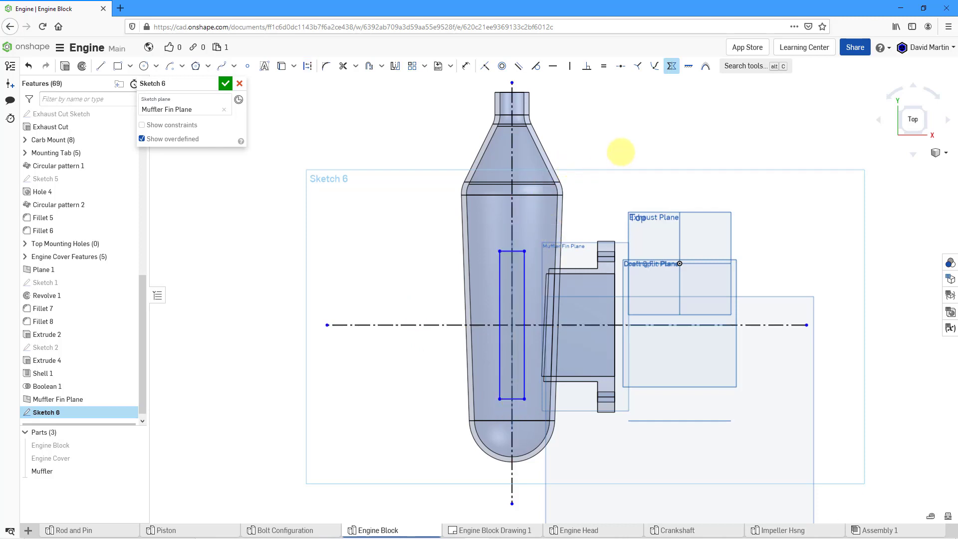
- Dimension the rectangle's short side above it and set the width to 5 mm
left_click(468, 67)
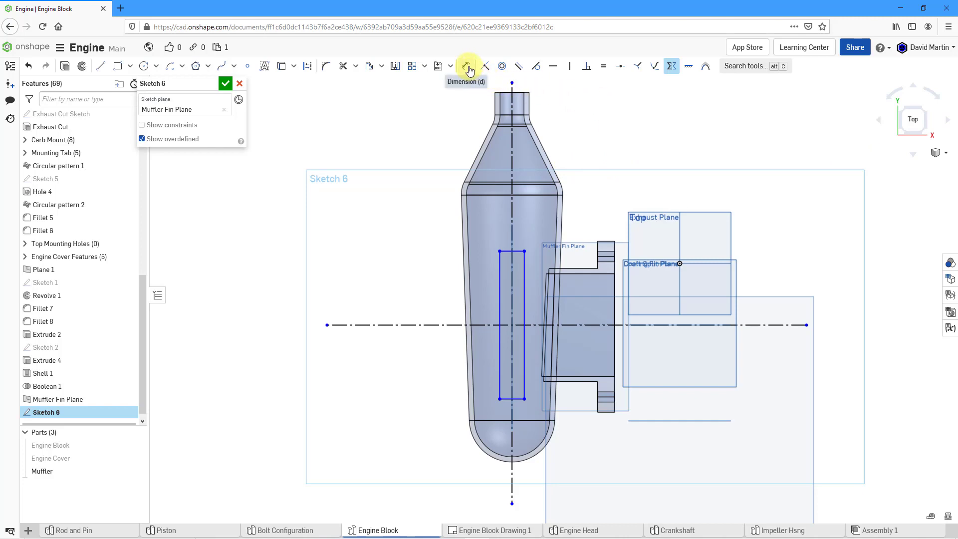
left_click(519, 250)
left_click(419, 236)
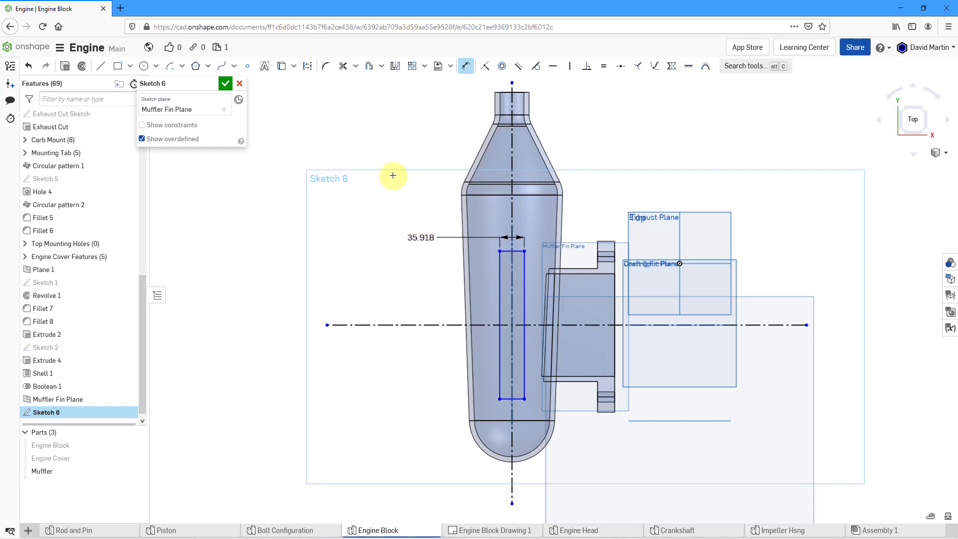
key("Return")
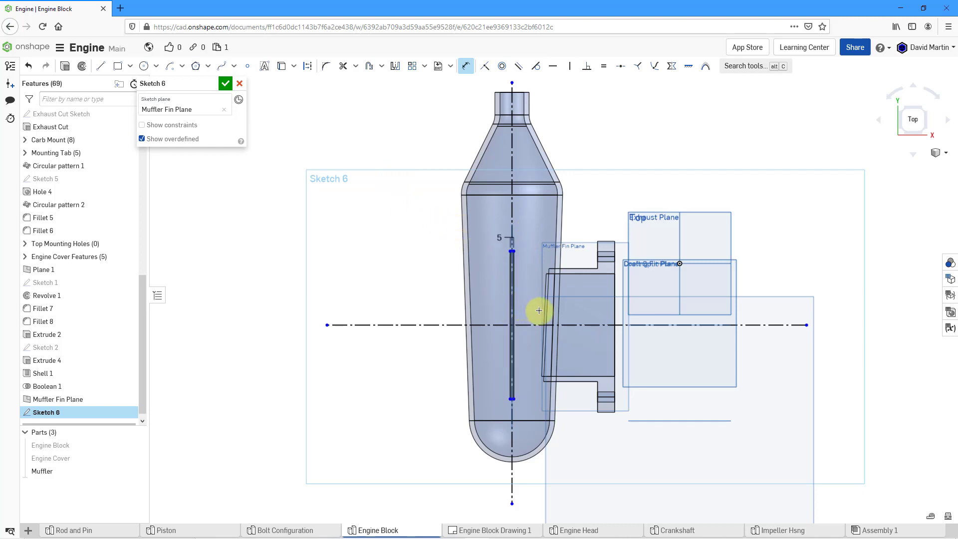
- Dimension the rectangle's long side beside the muffler and set the length to 240 mm
scroll(519, 306, "up", 5)
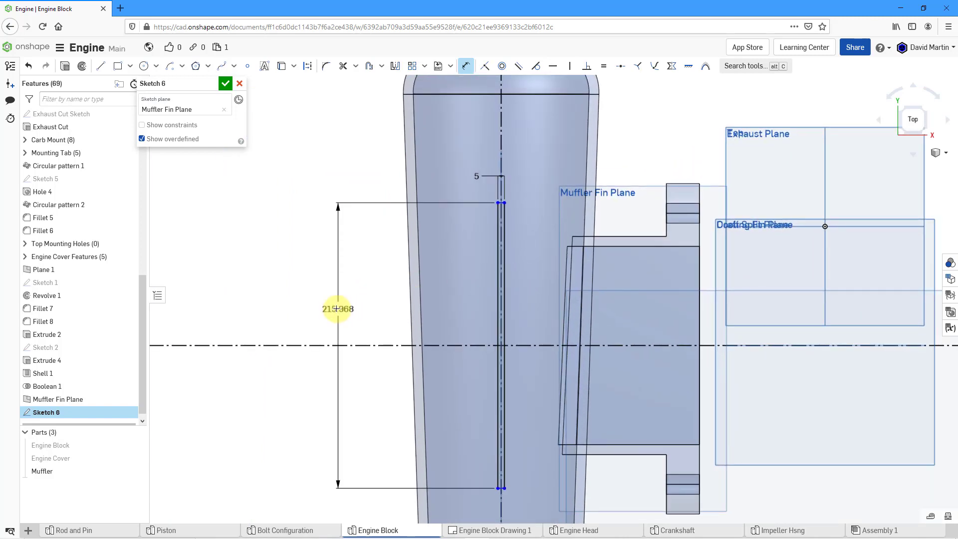
left_click(336, 250)
type("2")
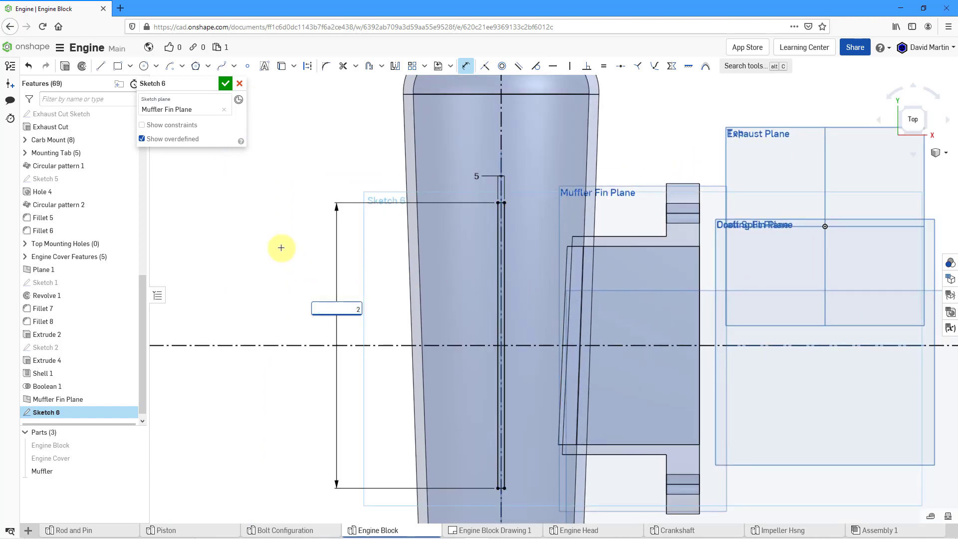
type("40")
key("Return")
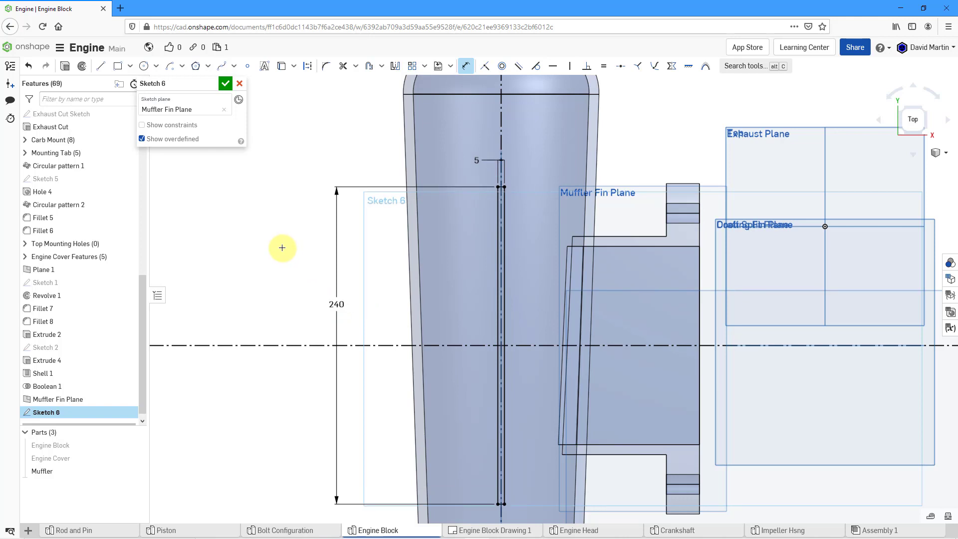
mouse_move(211, 85)
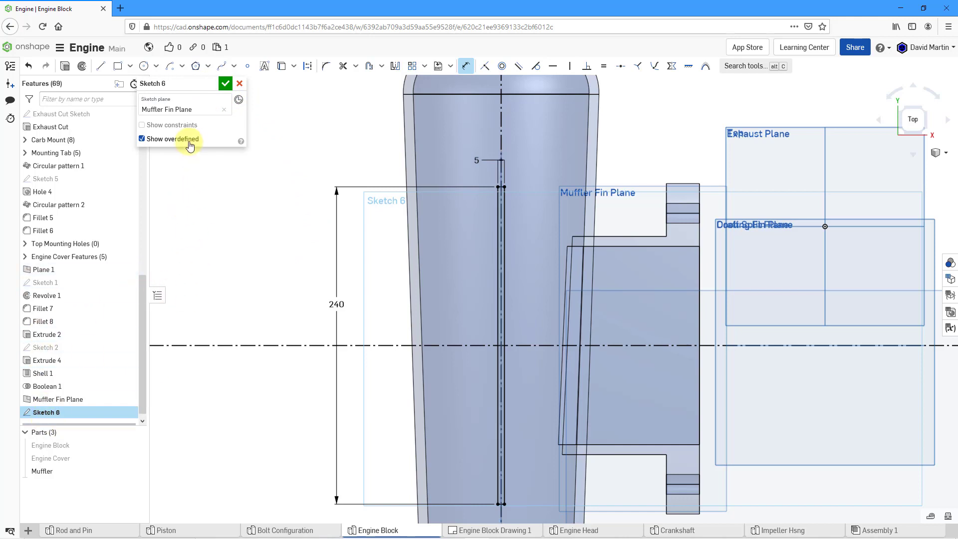
- Rename the fin sketch as Muffler Fin Sketch and close it, then hide the Muffler Fin Plane
left_click(210, 87)
left_click(220, 79)
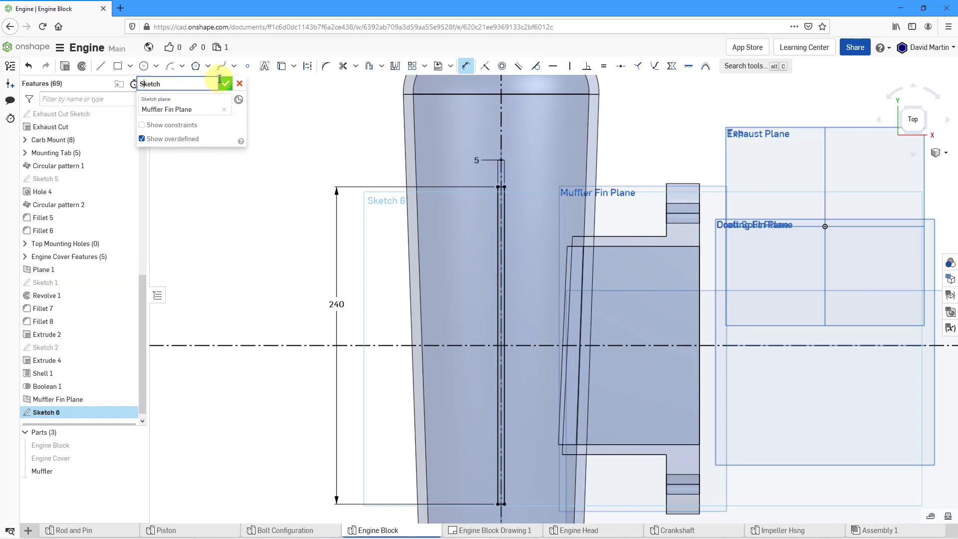
type("Muffler Fin")
key("Return")
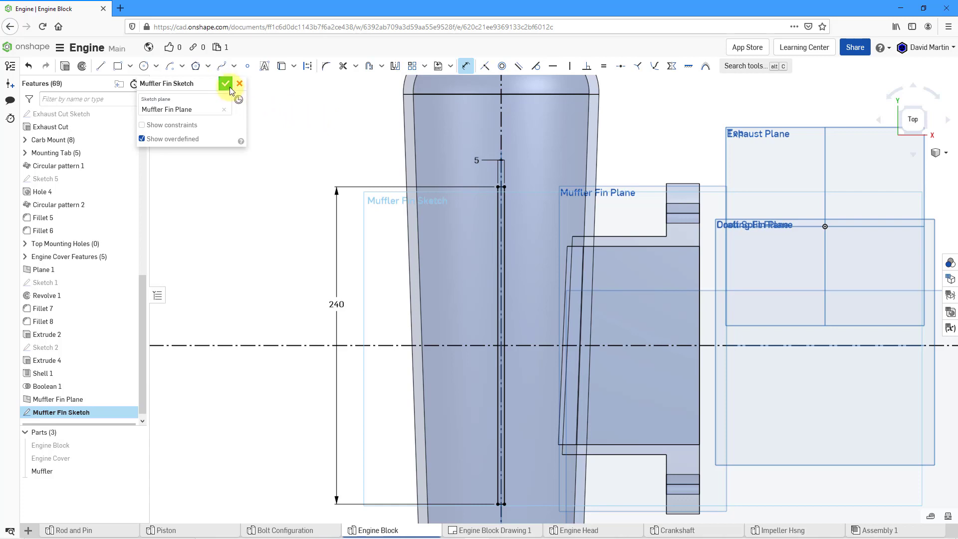
left_click(229, 86)
mouse_move(529, 262)
right_mouse_down()
mouse_move(509, 245)
mouse_move(507, 208)
mouse_move(473, 156)
mouse_move(472, 184)
right_mouse_up()
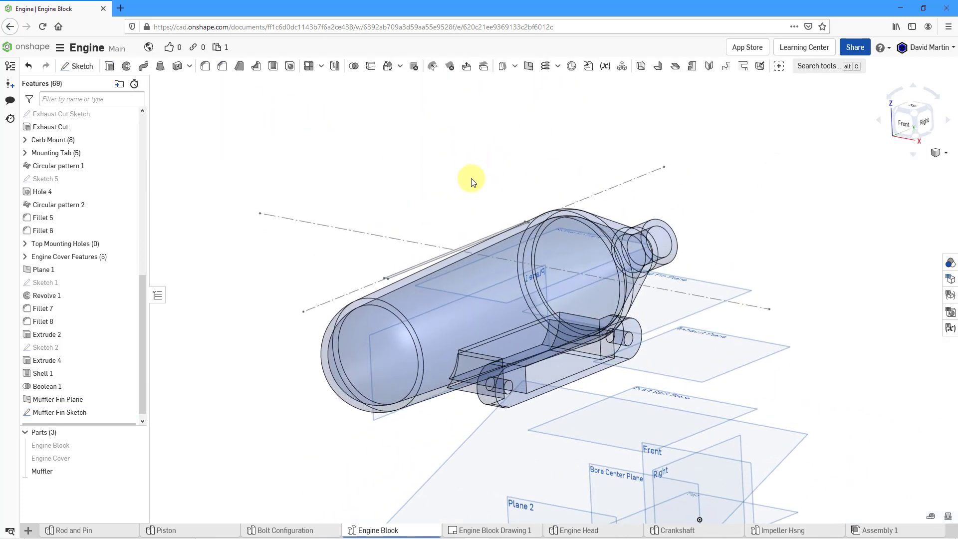
left_click(129, 399)
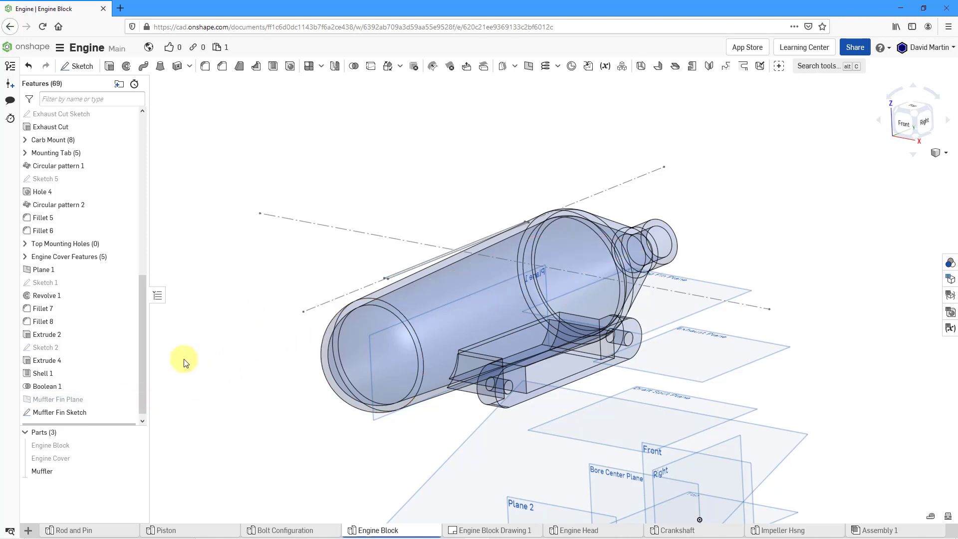
- Extrude the Muffler Fin Sketch in the opposite direction, up to the outer face of the muffler's main body
left_click(82, 413)
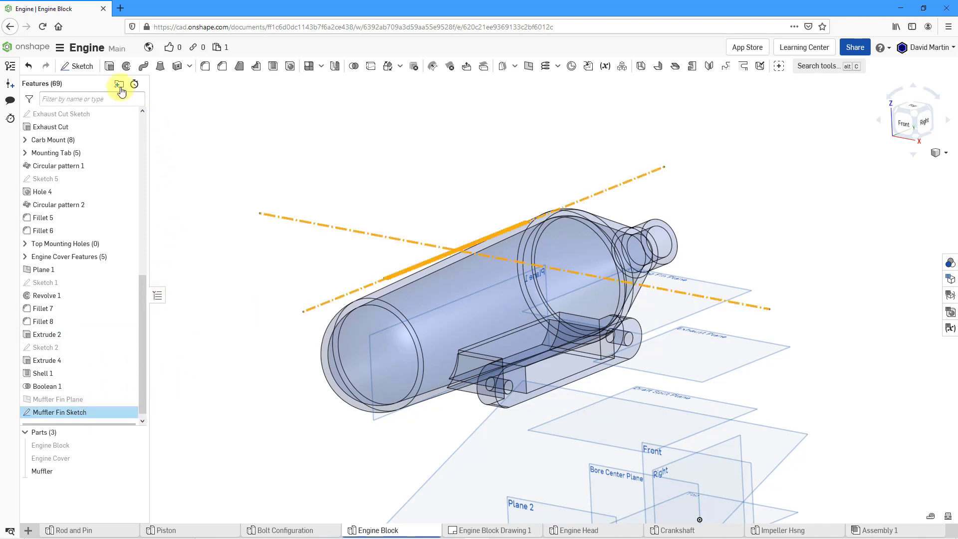
left_click(110, 67)
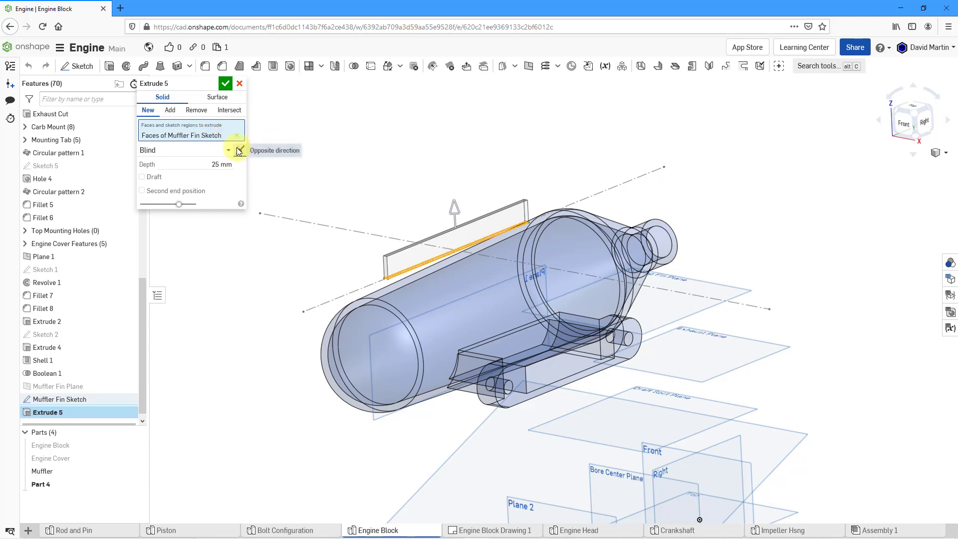
left_click(238, 149)
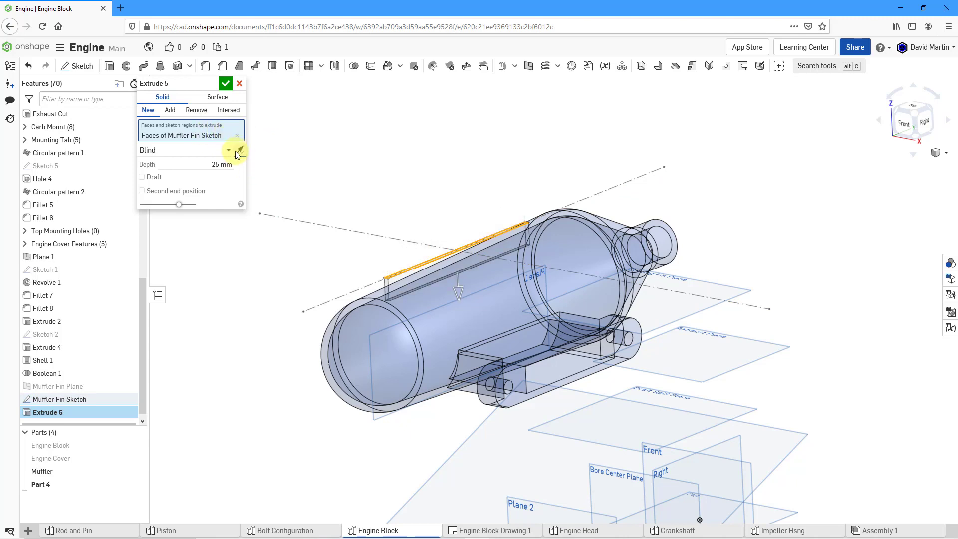
left_click(170, 155)
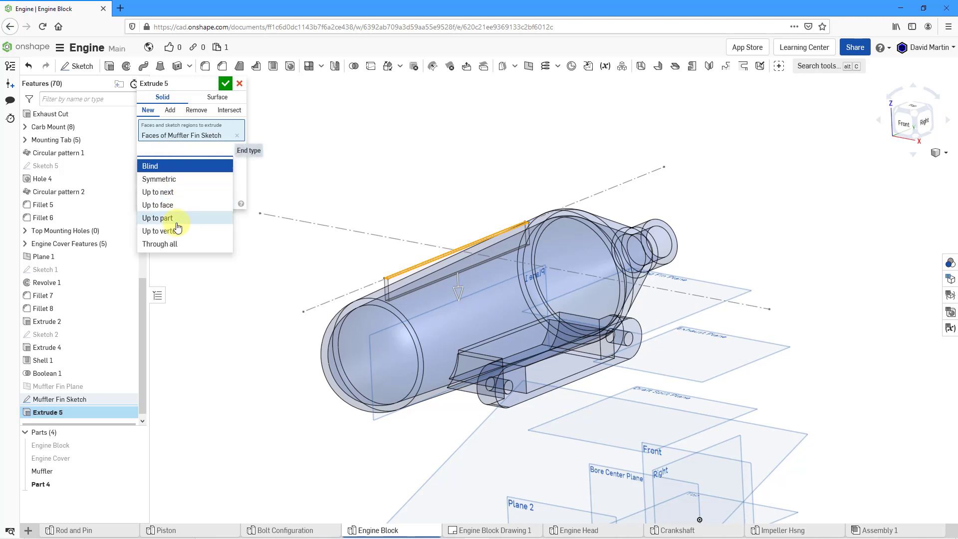
left_click(172, 206)
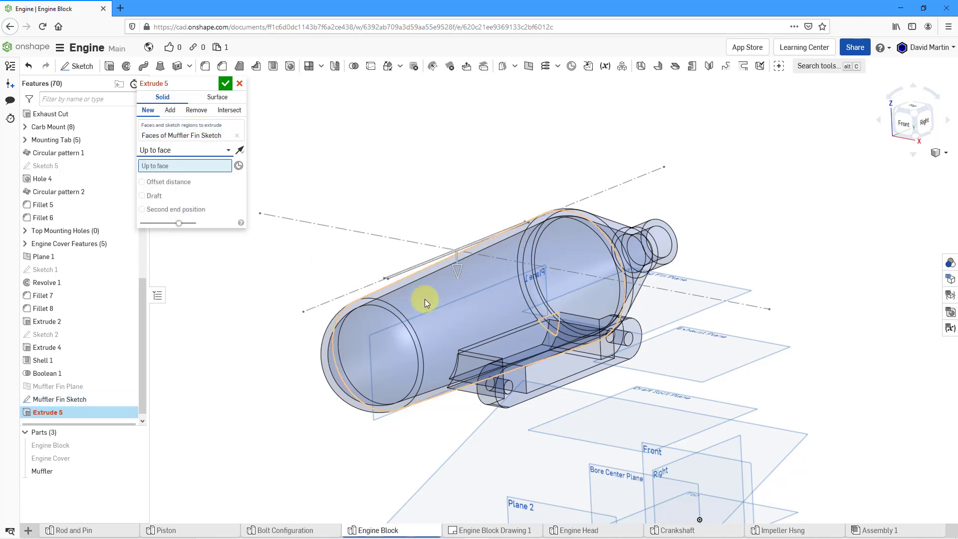
left_click(461, 287)
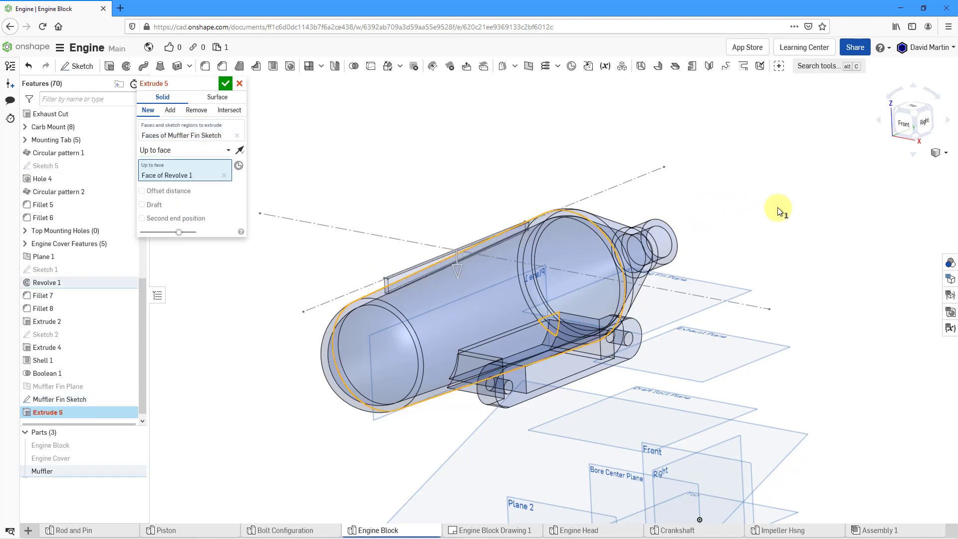
- Switch the model display to Shaded and complete the fin extrusion as an addition merged with the Muffler part
left_click(944, 153)
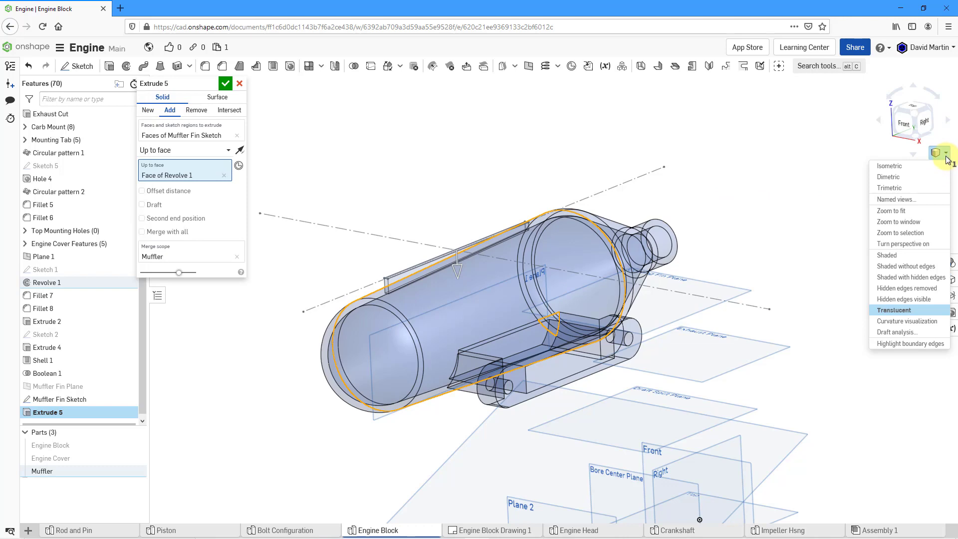
left_click(927, 255)
mouse_move(660, 241)
right_mouse_down()
mouse_move(652, 231)
mouse_move(642, 240)
right_mouse_up()
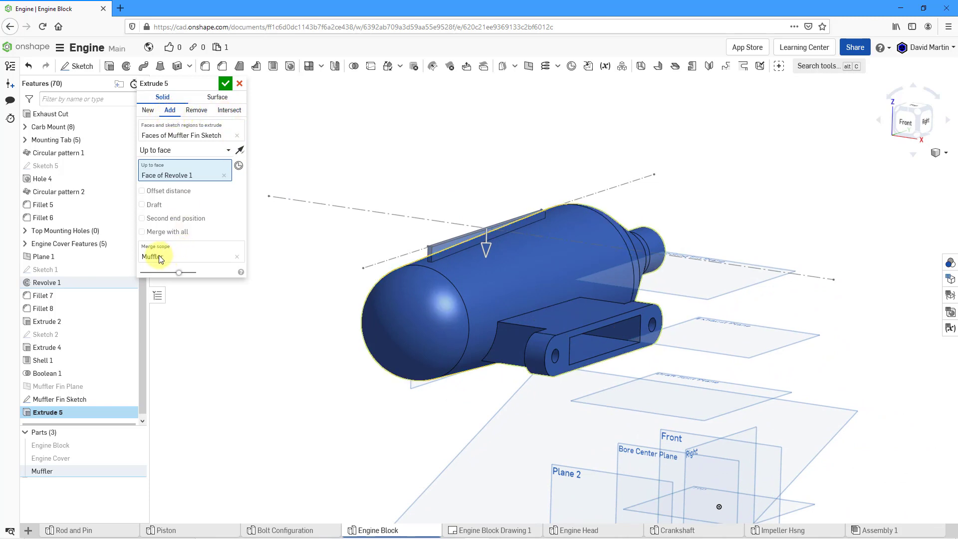
left_click(226, 86)
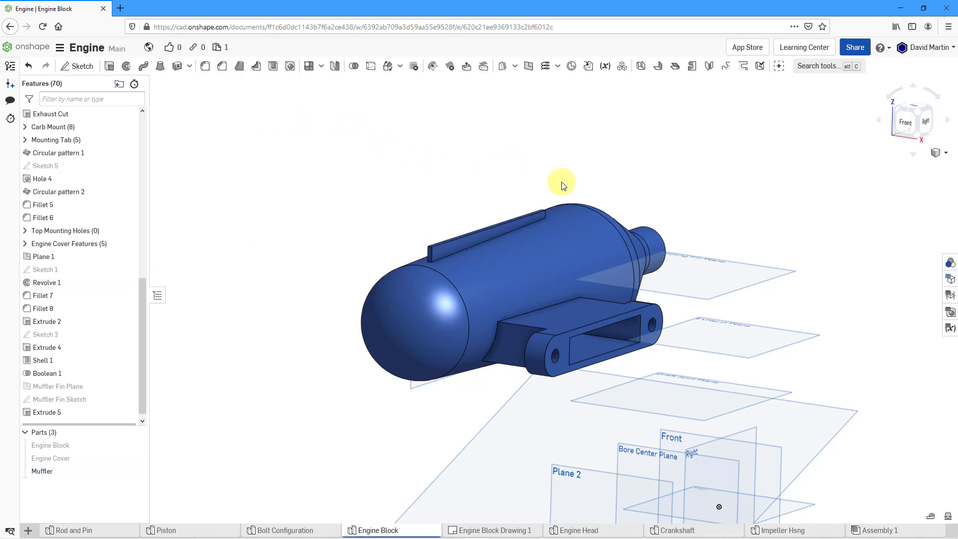
right_click_drag(582, 210, 553, 238)
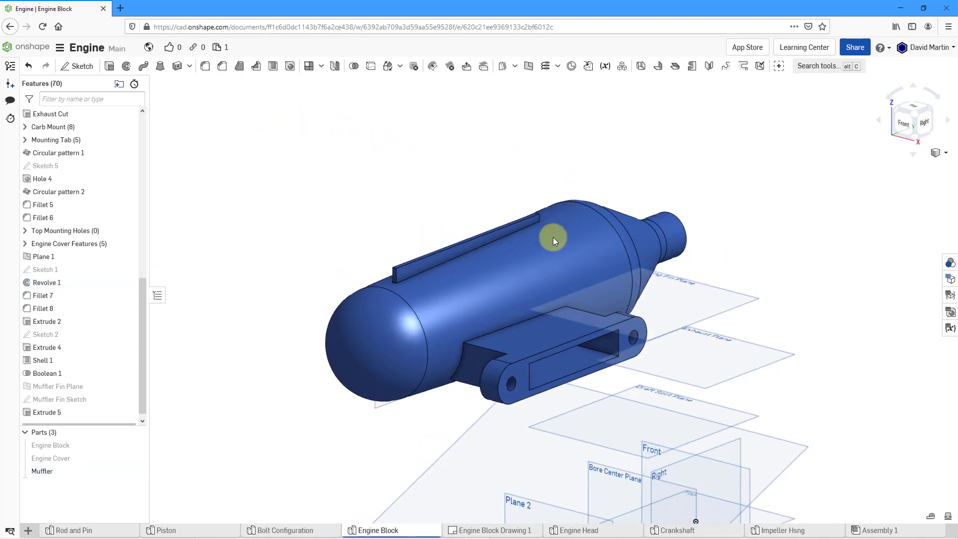
- Rename the fin's extrude feature as Muffler Fin Extrude
right_click(95, 412)
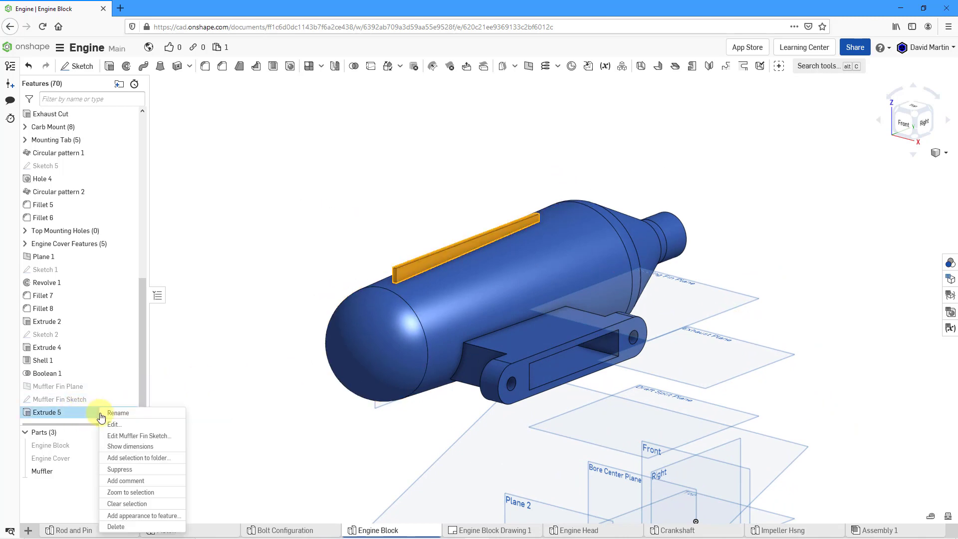
left_click(107, 417)
key("Right")
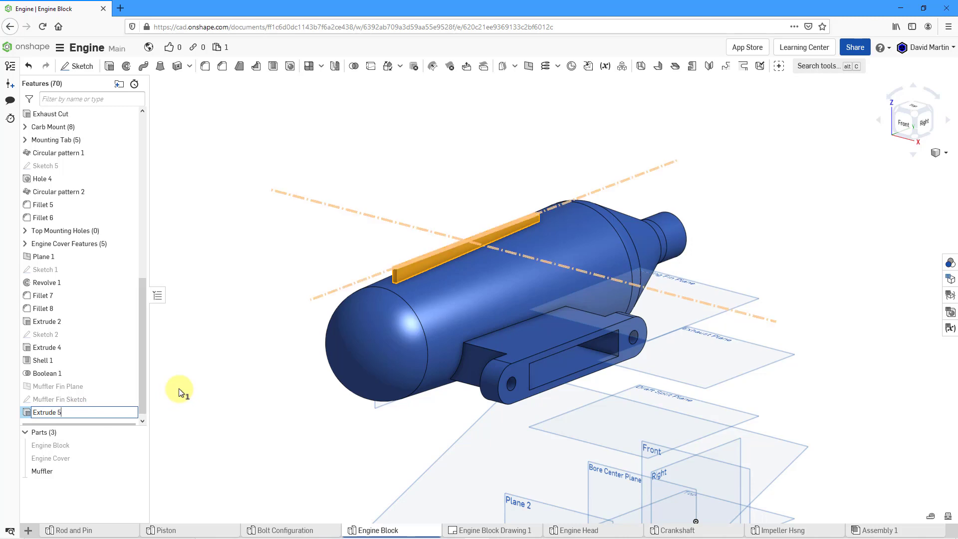
key("BackSpace")
key("BackSpace")
key("Home")
type("Muffler Fin")
key("Return")
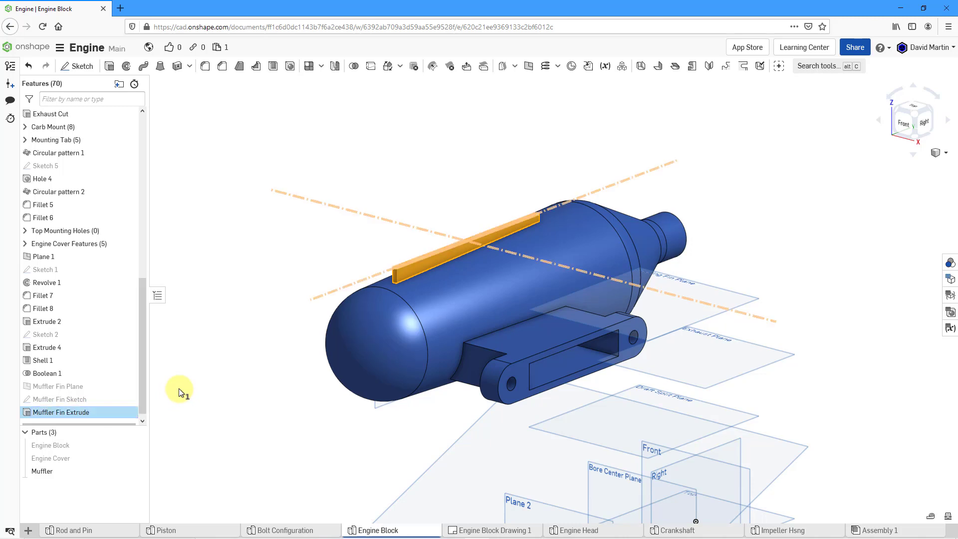
left_click(236, 313)
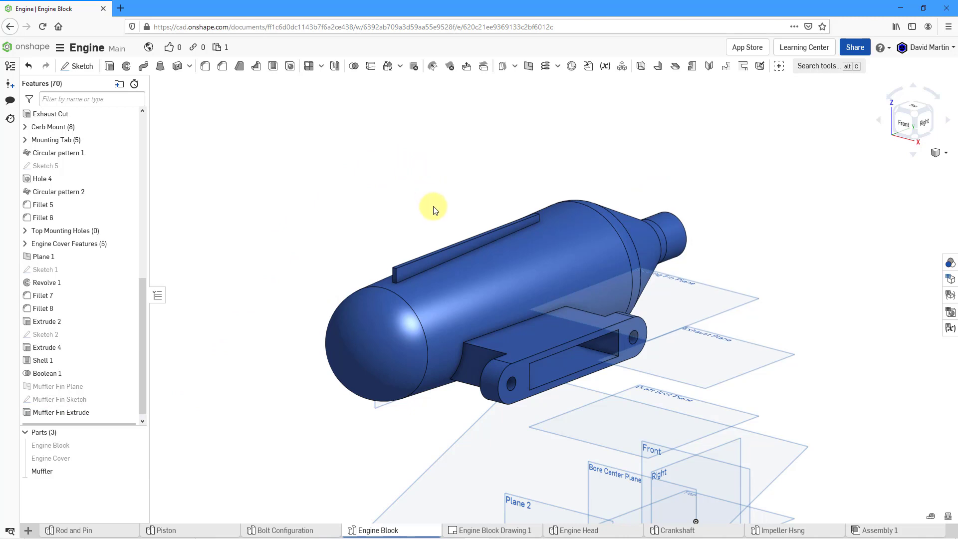
- Start a chamfer on the short upper edges at both ends of the muffler fin
scroll(433, 210, "up", 2)
scroll(438, 196, "up", 4)
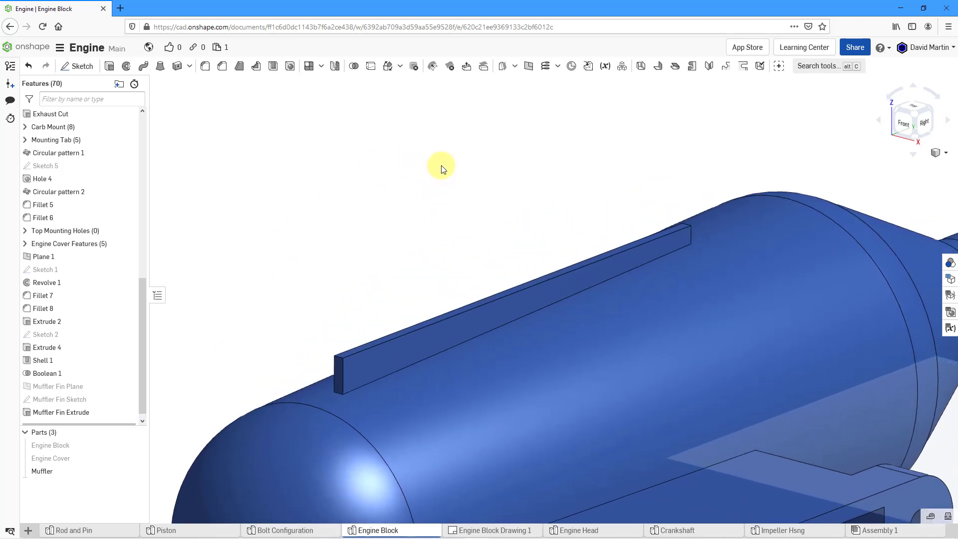
left_click(224, 67)
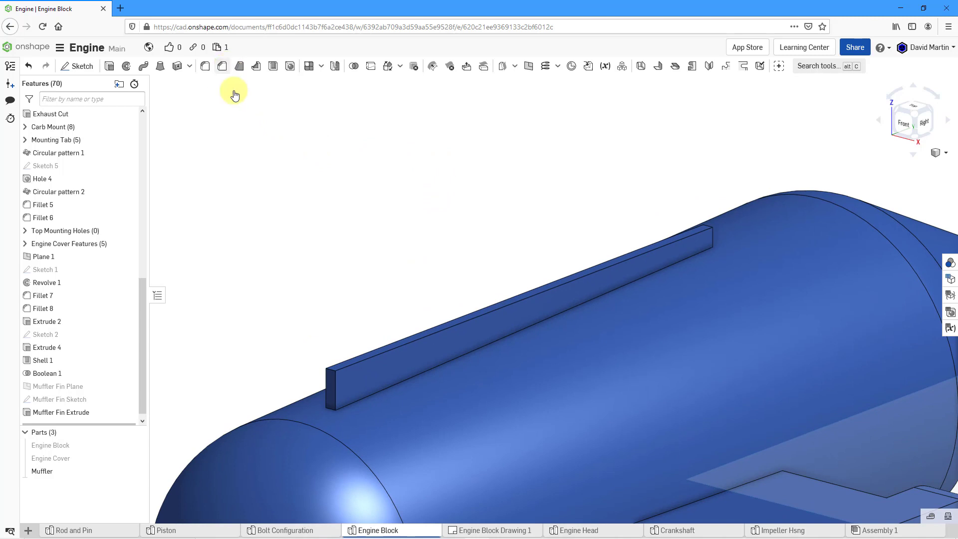
left_click(331, 370)
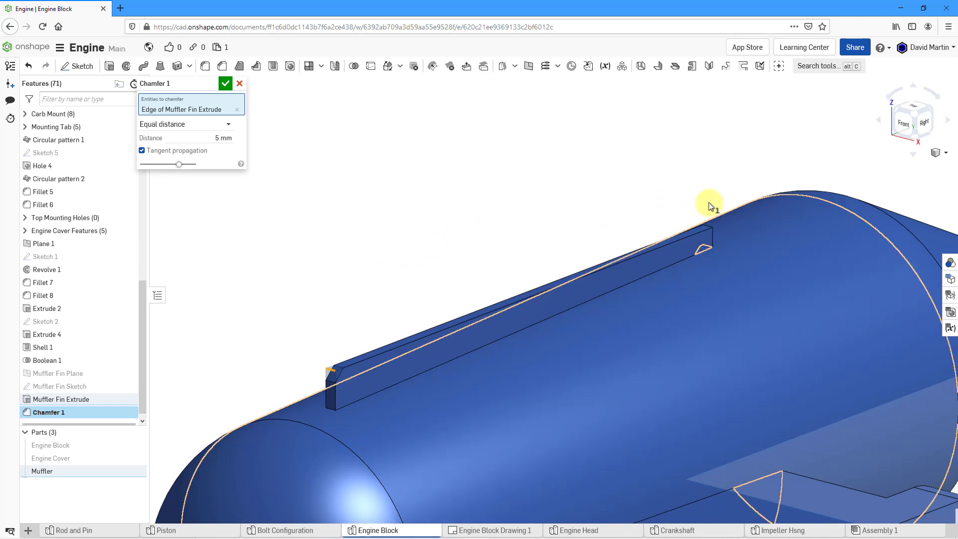
scroll(708, 191, "up", 3)
mouse_move(704, 207)
right_mouse_down()
mouse_move(713, 229)
mouse_move(715, 218)
mouse_move(706, 244)
mouse_move(671, 271)
mouse_move(699, 231)
mouse_move(693, 205)
right_mouse_up()
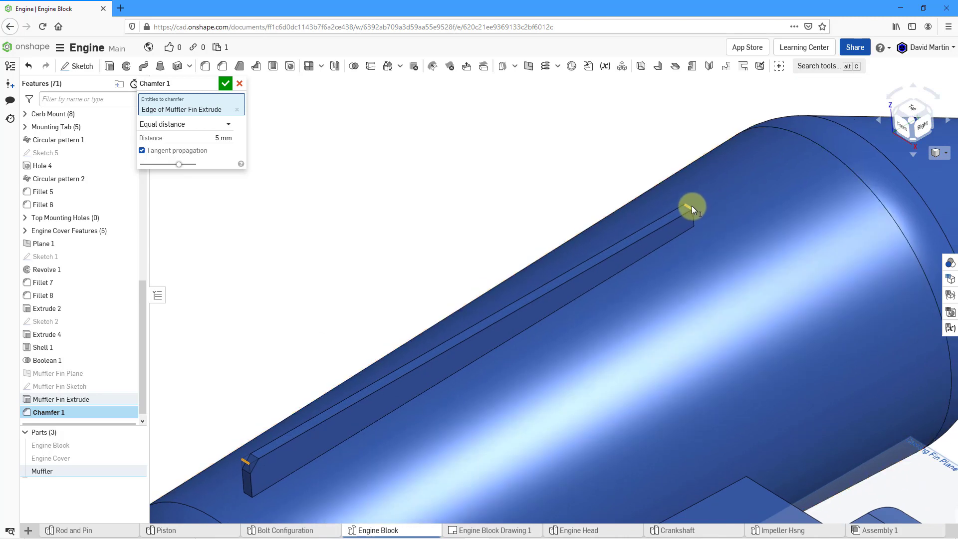
left_click(645, 190)
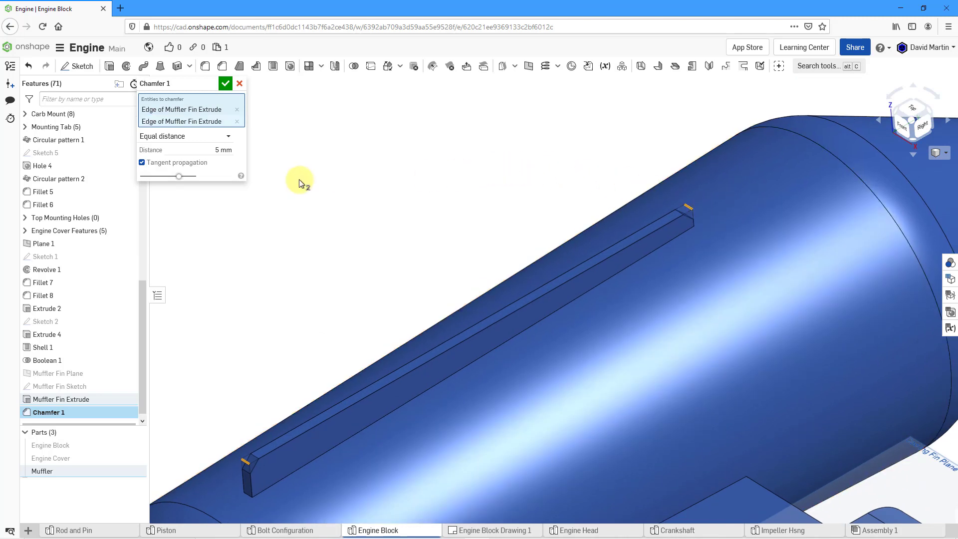
- Make the fin chamfer a Distance and angle type with 7.5 mm and 50 degrees, flip its direction and accept it
left_click(220, 151)
left_click(206, 139)
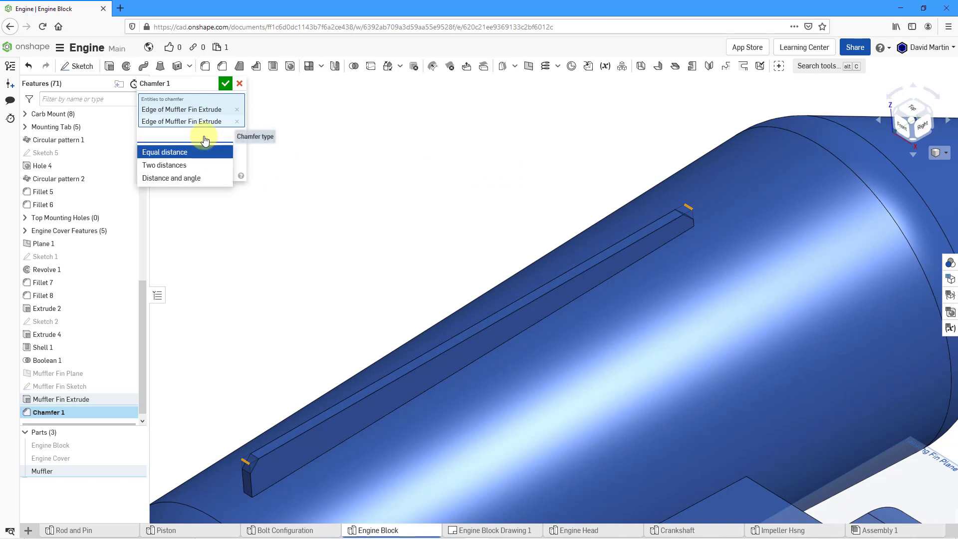
left_click(195, 181)
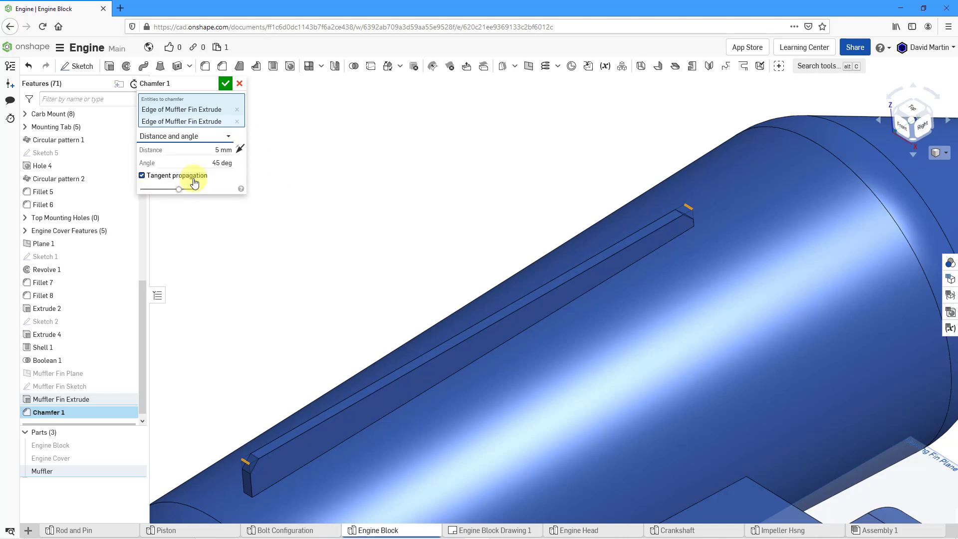
left_click(216, 150)
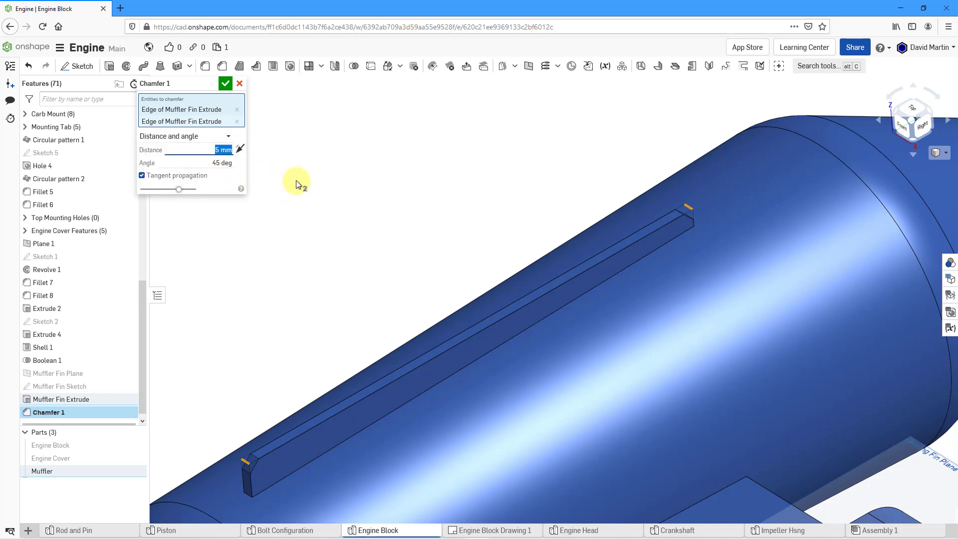
type("7.5")
key("Tab")
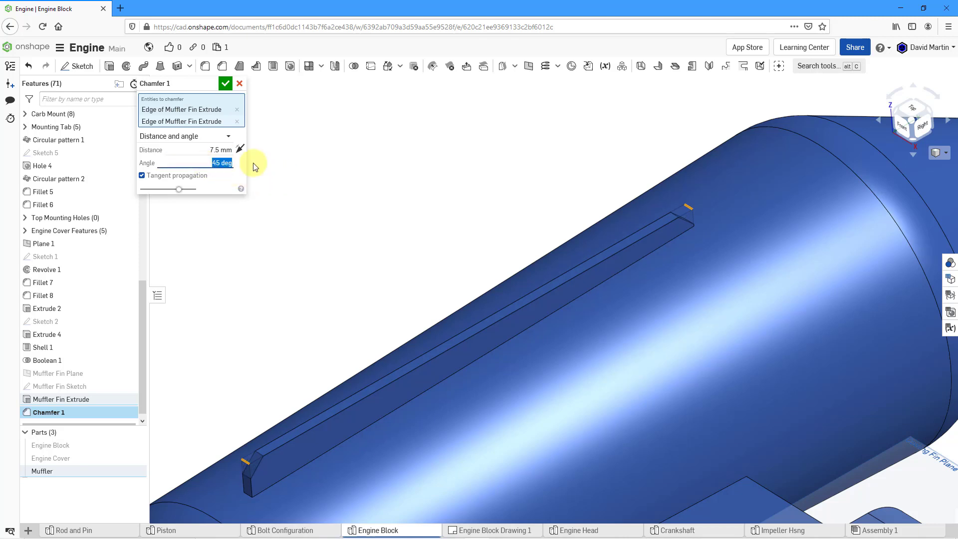
type("50")
key("Return")
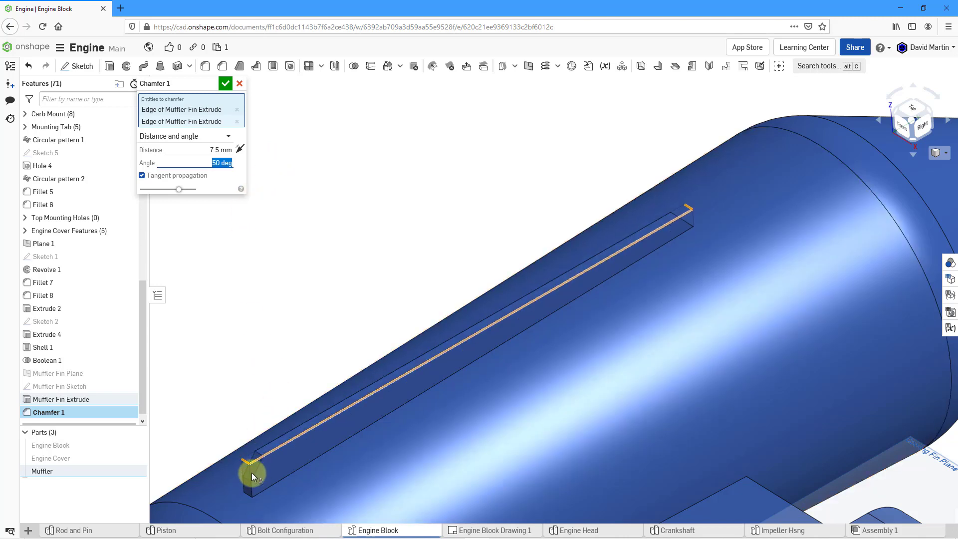
left_click(240, 149)
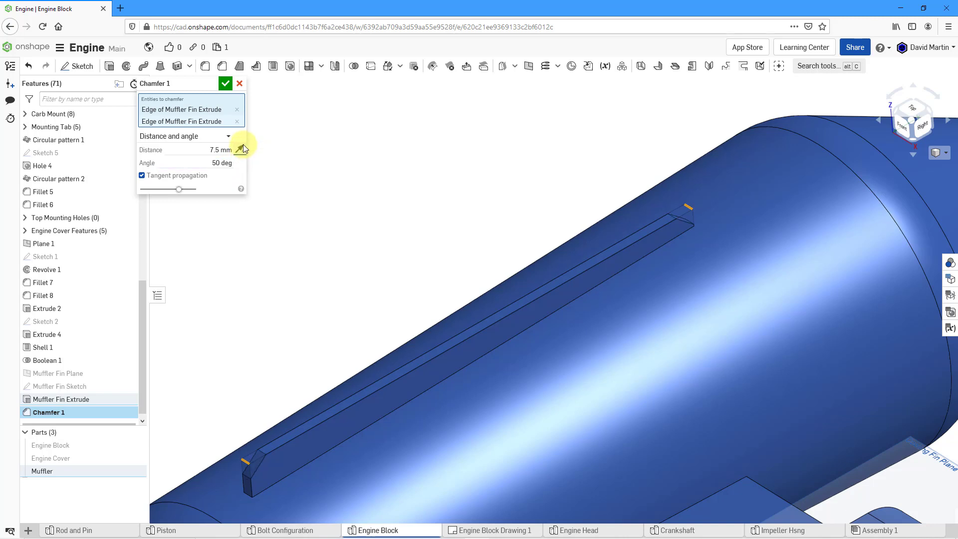
left_click(229, 85)
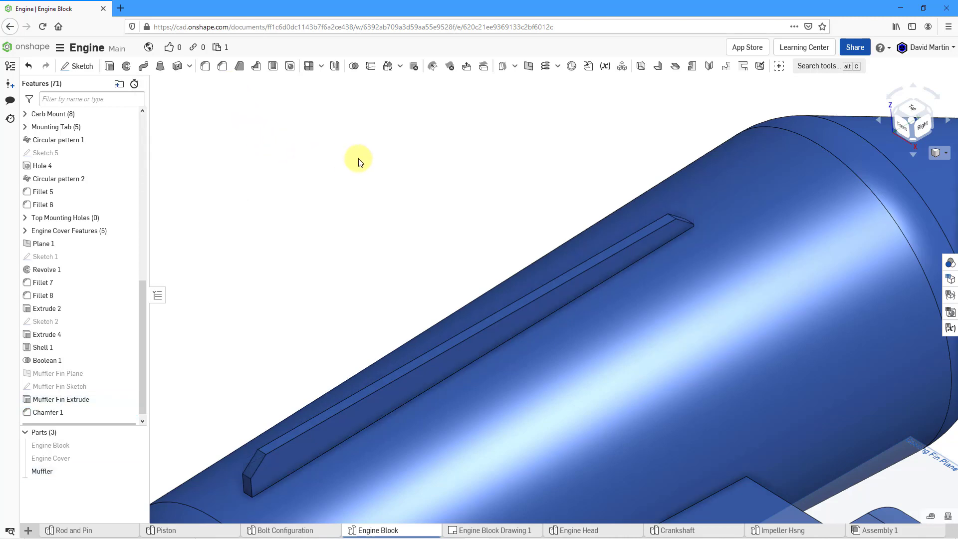
- Start a linear feature pattern using Muffler Fin Extrude and Chamfer 1 as the features to pattern
scroll(513, 169, "down", 2)
scroll(512, 169, "down", 3)
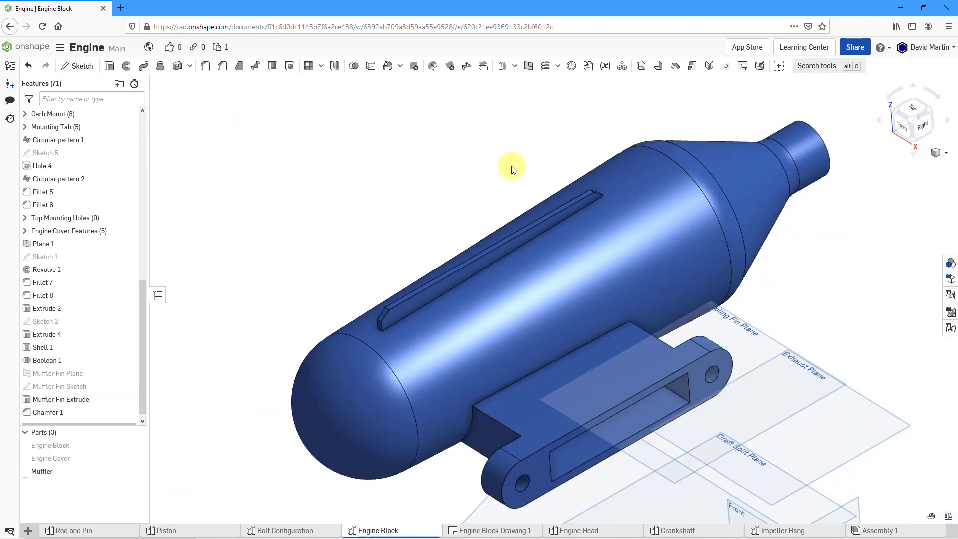
mouse_move(493, 158)
right_mouse_down()
mouse_move(496, 139)
mouse_move(505, 161)
right_mouse_up()
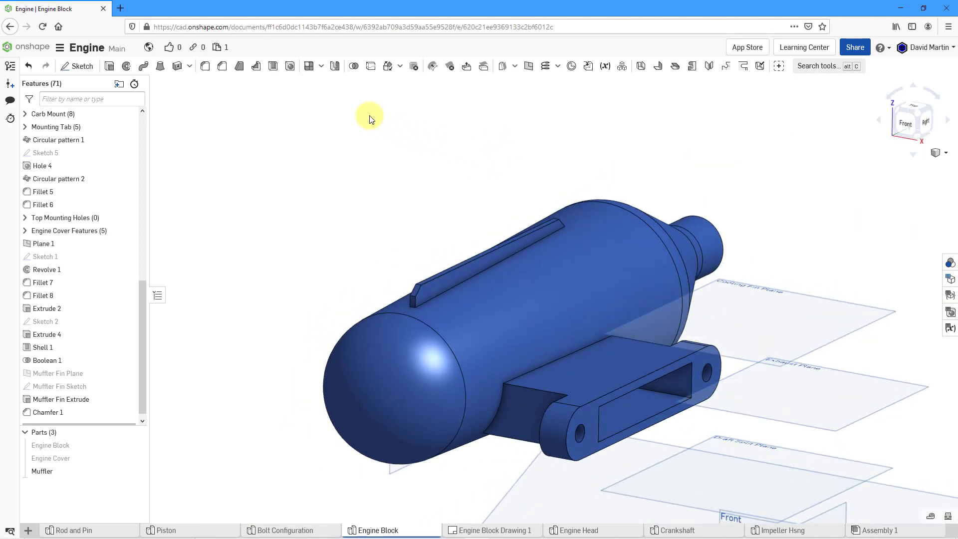
left_click(314, 68)
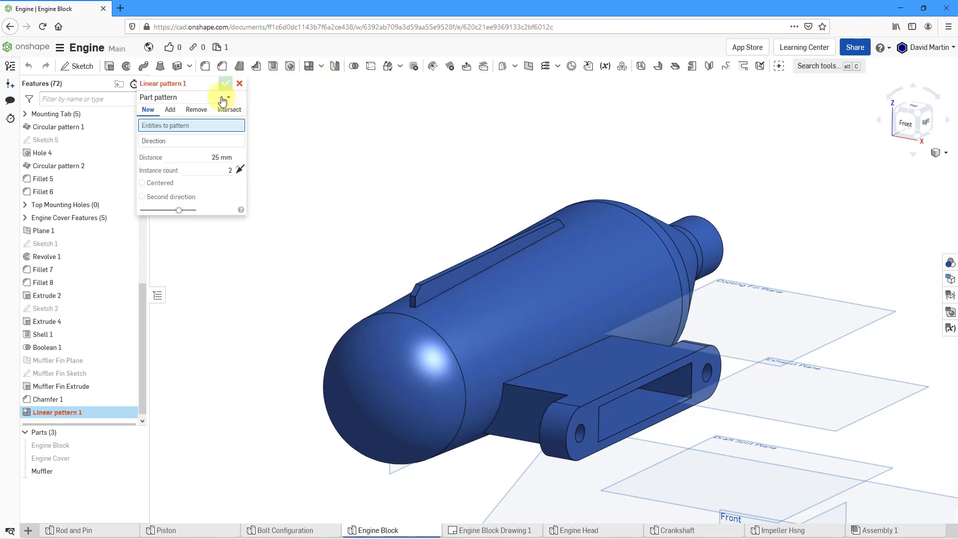
left_click(215, 99)
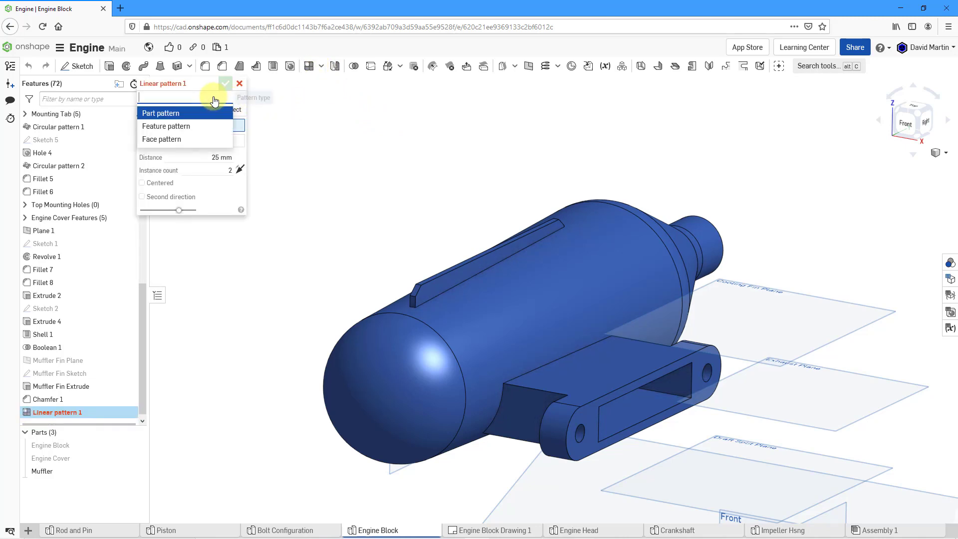
left_click(205, 127)
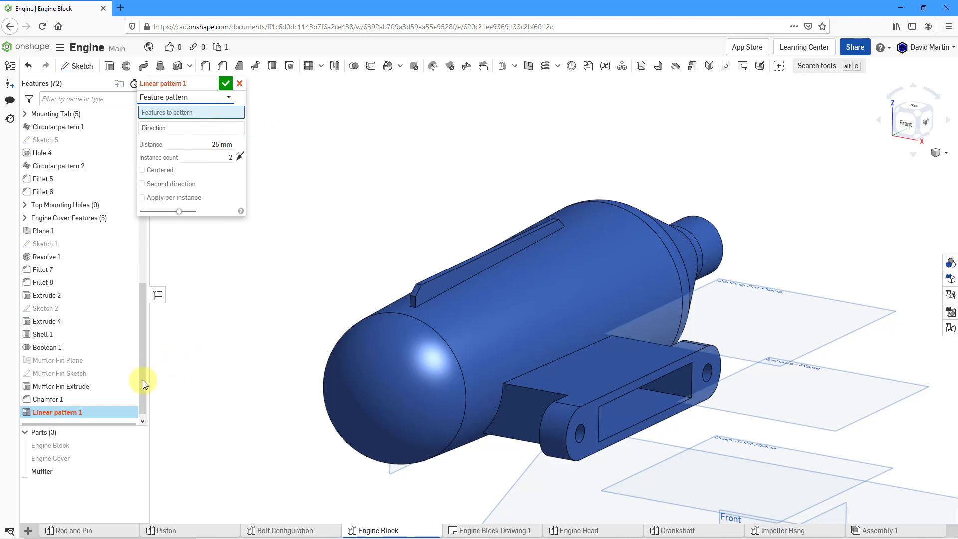
left_click(75, 388)
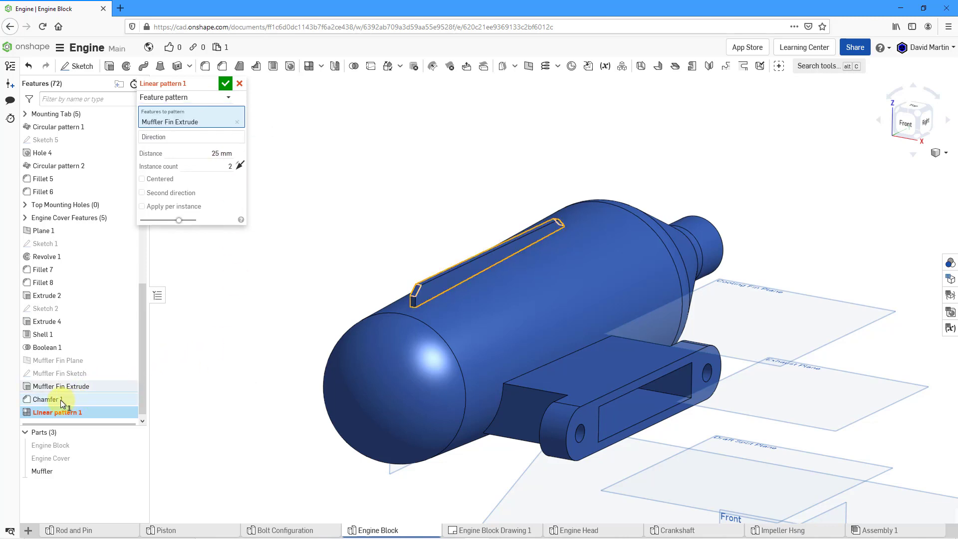
left_click(61, 400)
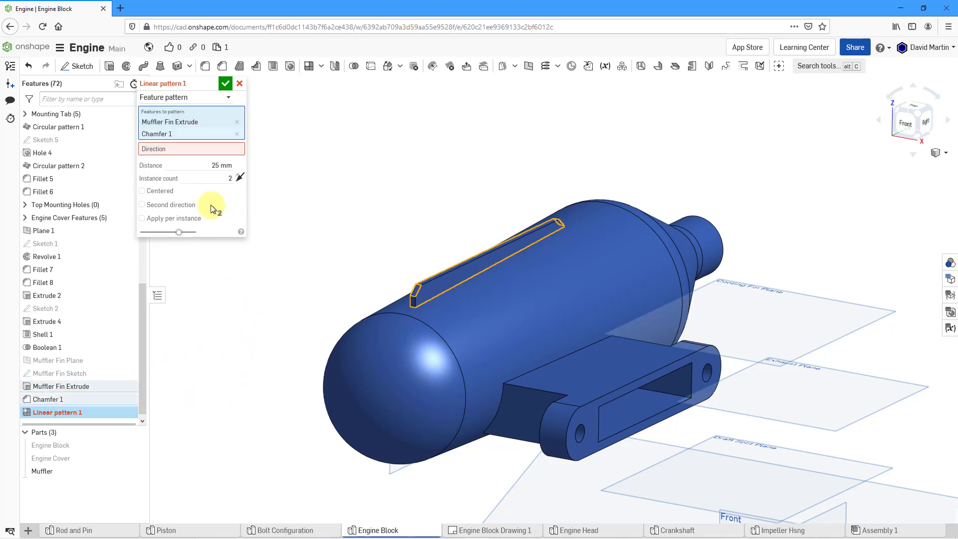
- Use Plane 1 as the fin pattern's direction and set the spacing to 15 mm
left_click(190, 149)
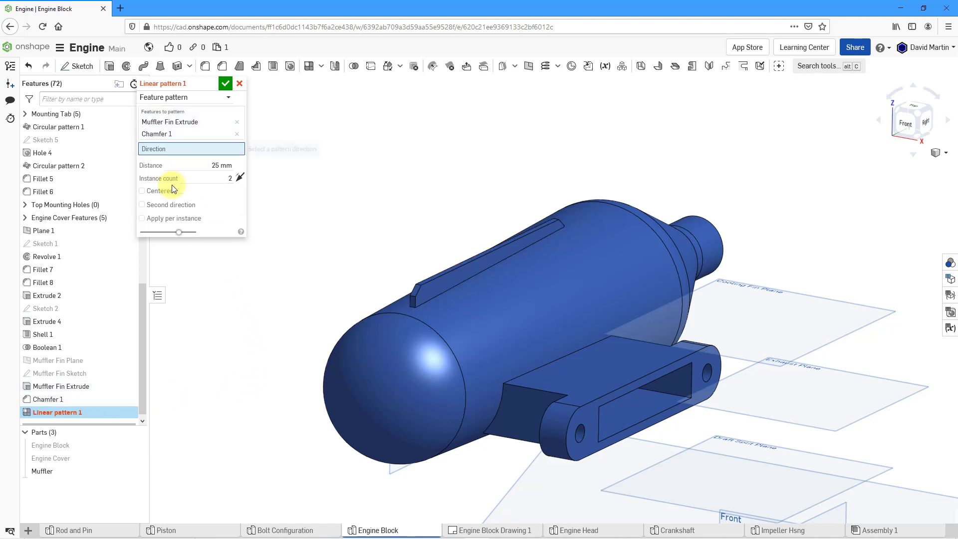
left_click(391, 472)
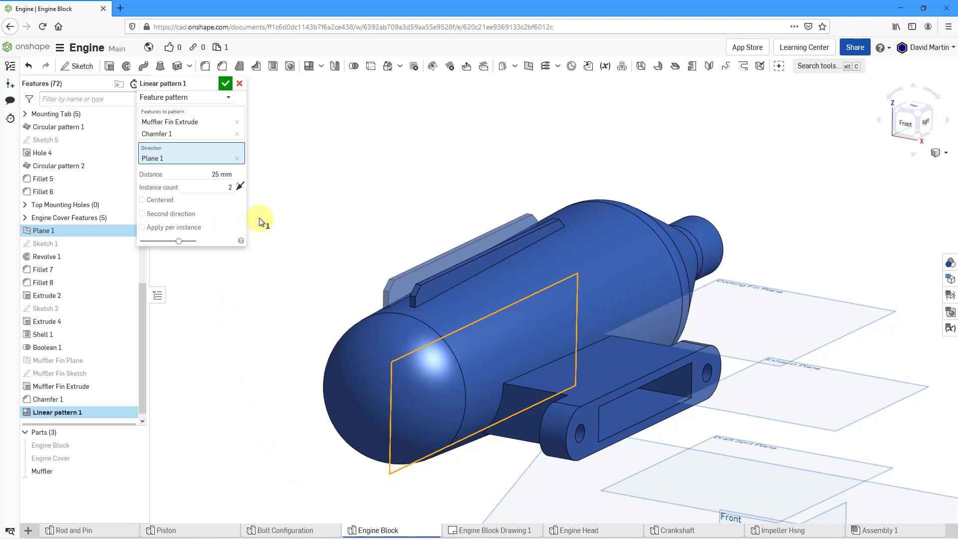
left_click(221, 175)
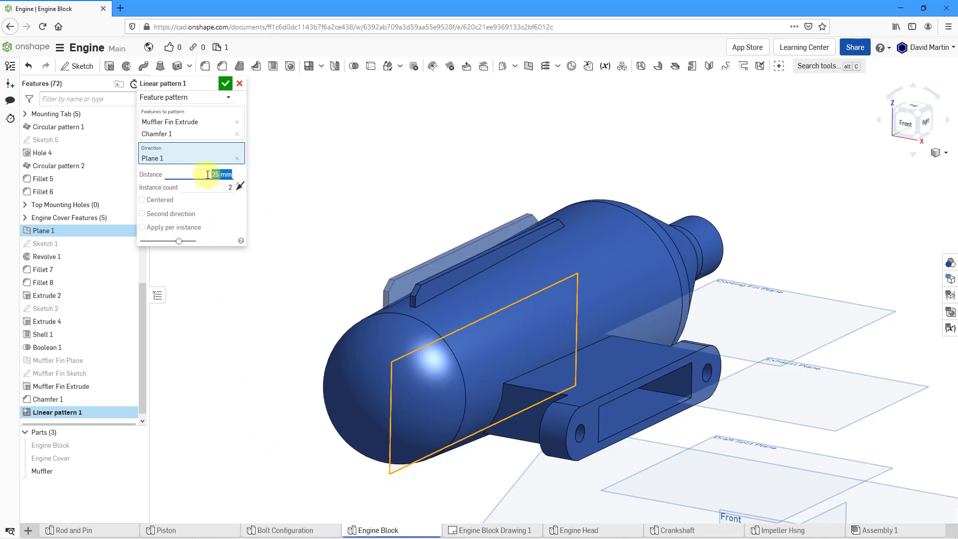
type("15")
key("Return")
- Make the fin pattern centered with an instance count of 3 and accept it
left_click(152, 201)
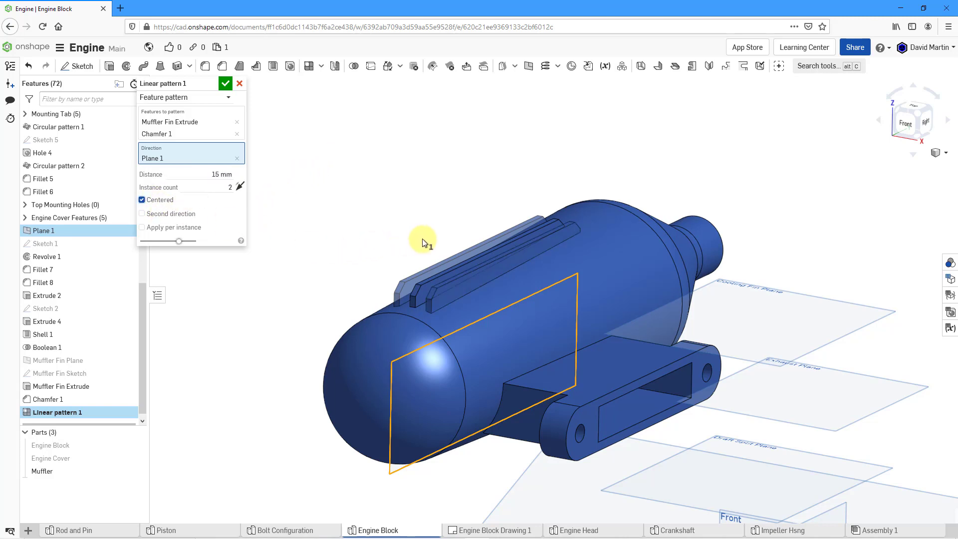
right_click_drag(422, 239, 416, 253)
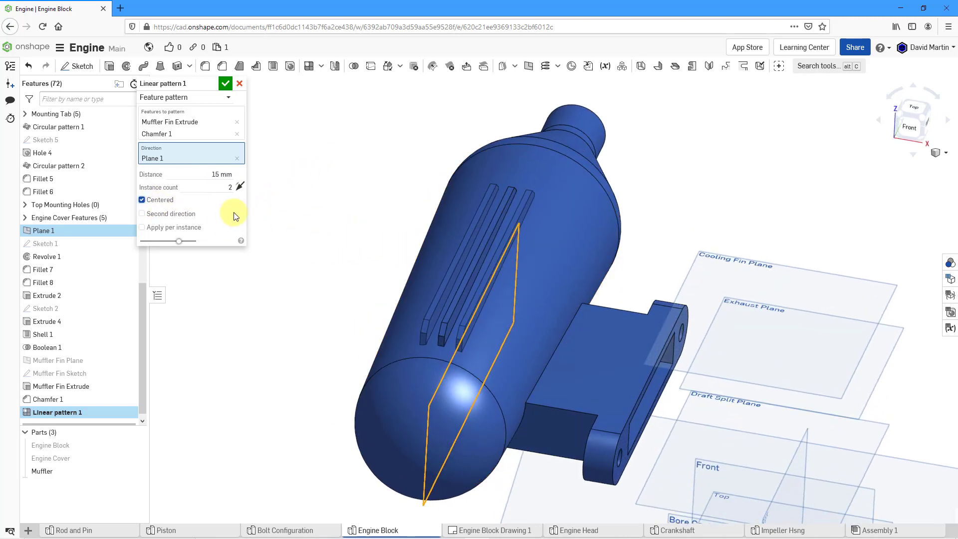
left_click(210, 186)
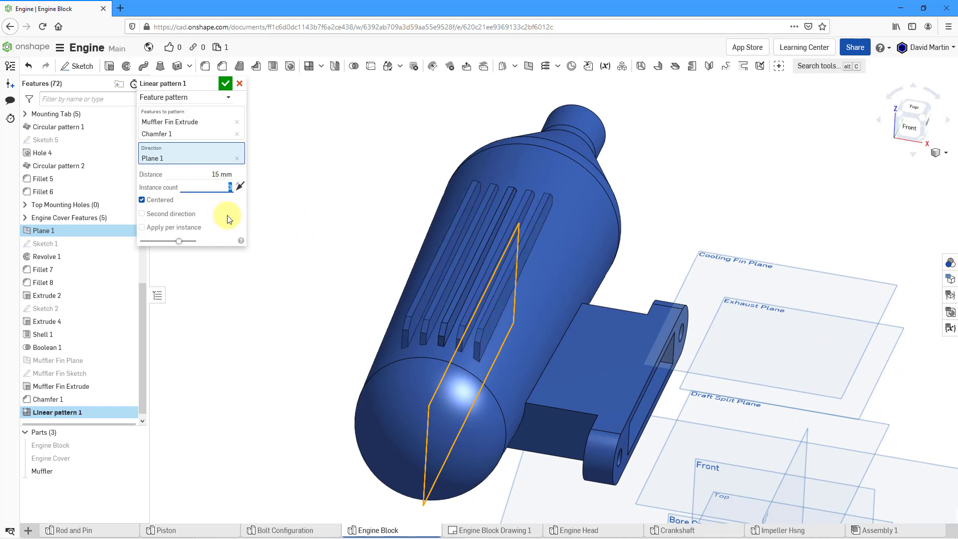
mouse_move(333, 300)
right_mouse_down()
mouse_move(353, 300)
mouse_move(326, 292)
mouse_move(330, 304)
right_mouse_up()
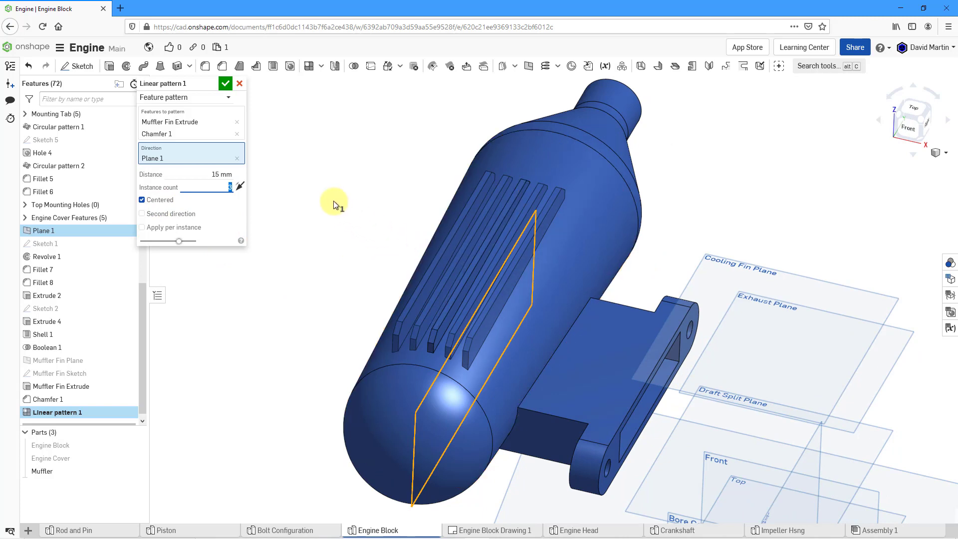
left_click(226, 84)
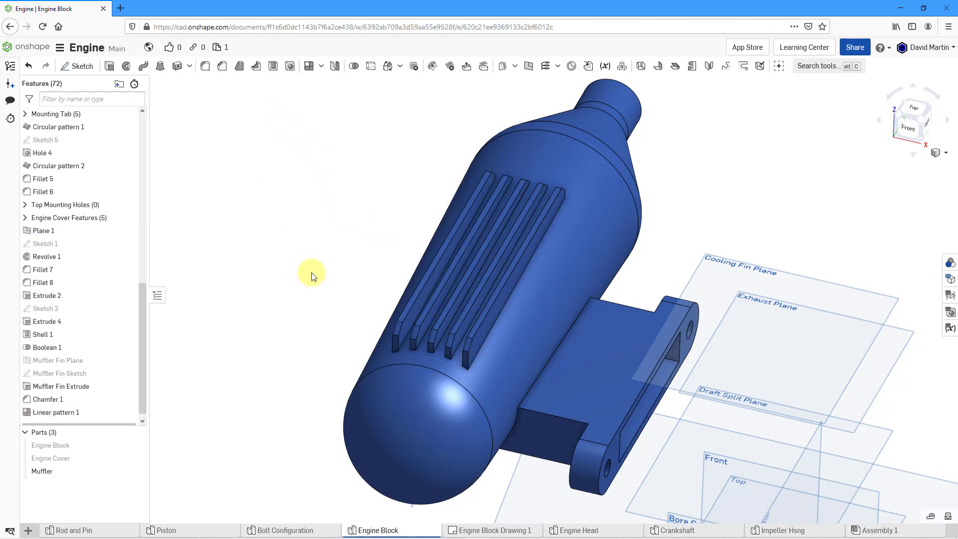
- Hide the planes and group all features from Plane 1 through Linear pattern 1 in a folder named Muffler Features
right_click_drag(363, 278, 336, 288)
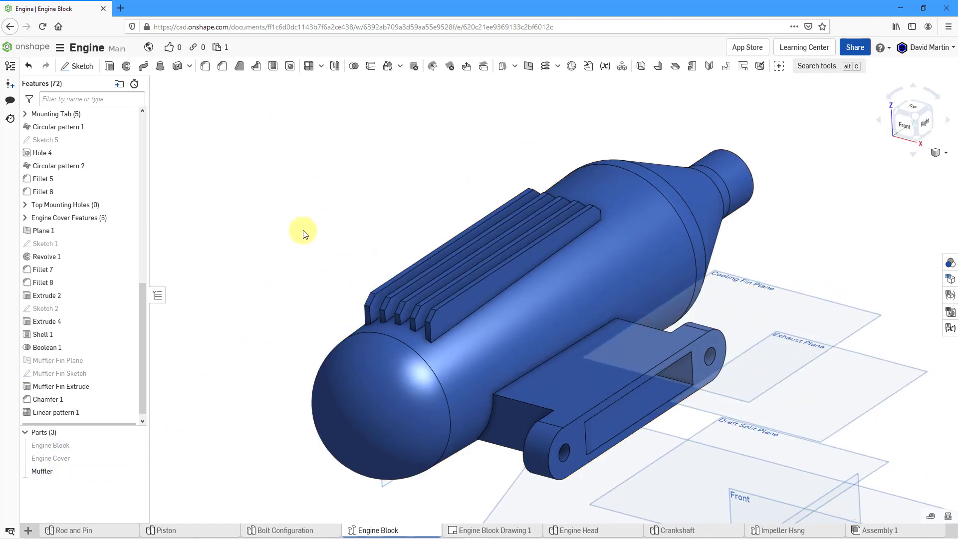
key("p")
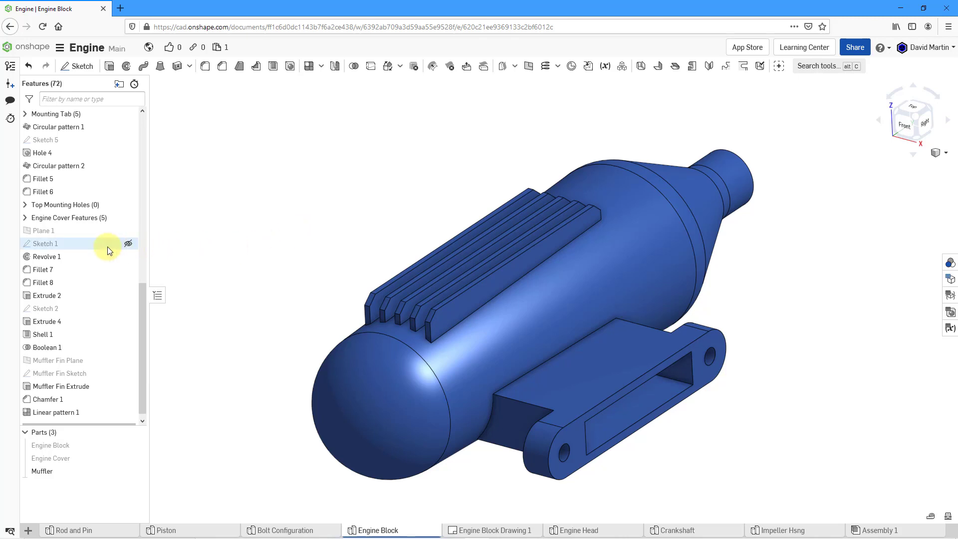
left_click(43, 228)
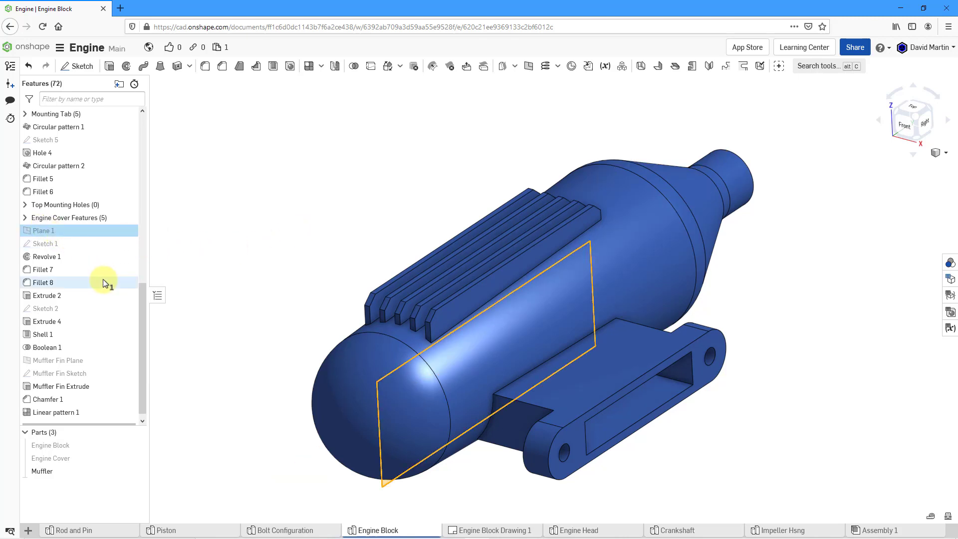
left_click(83, 412, "shift")
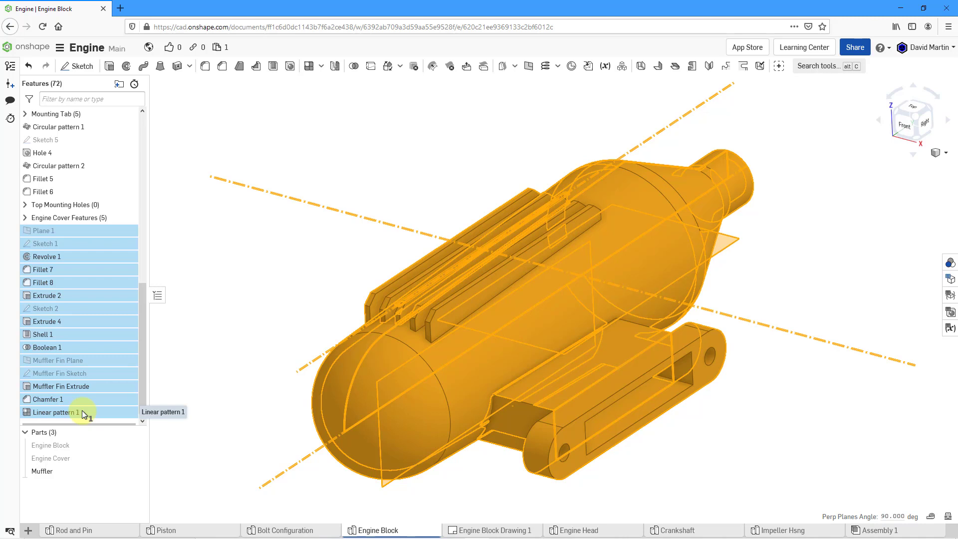
right_click(83, 414)
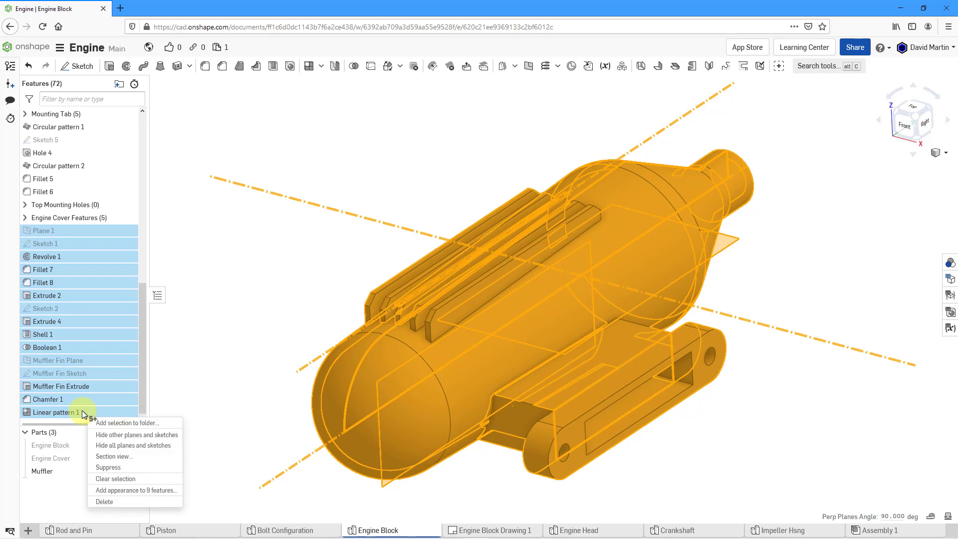
left_click(111, 424)
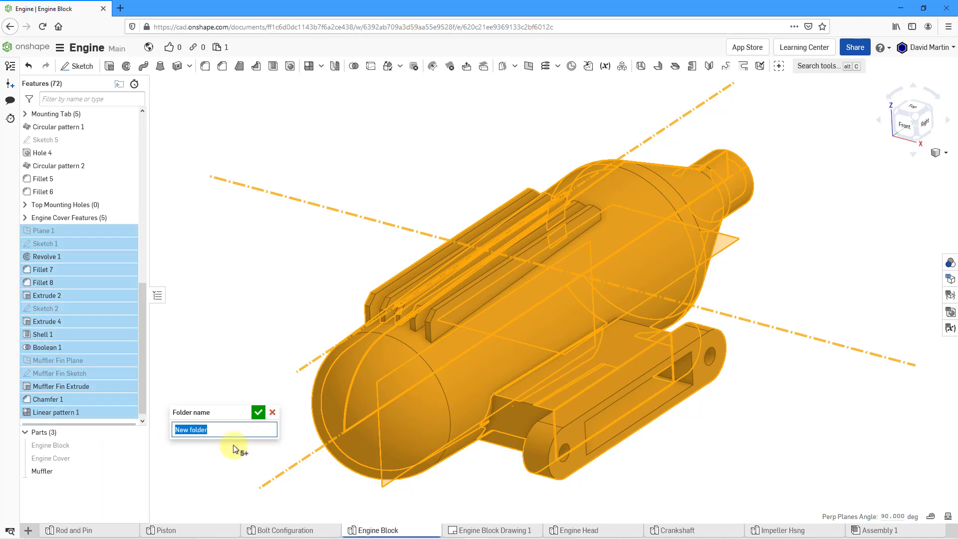
type("Muffler Features")
key("Return")
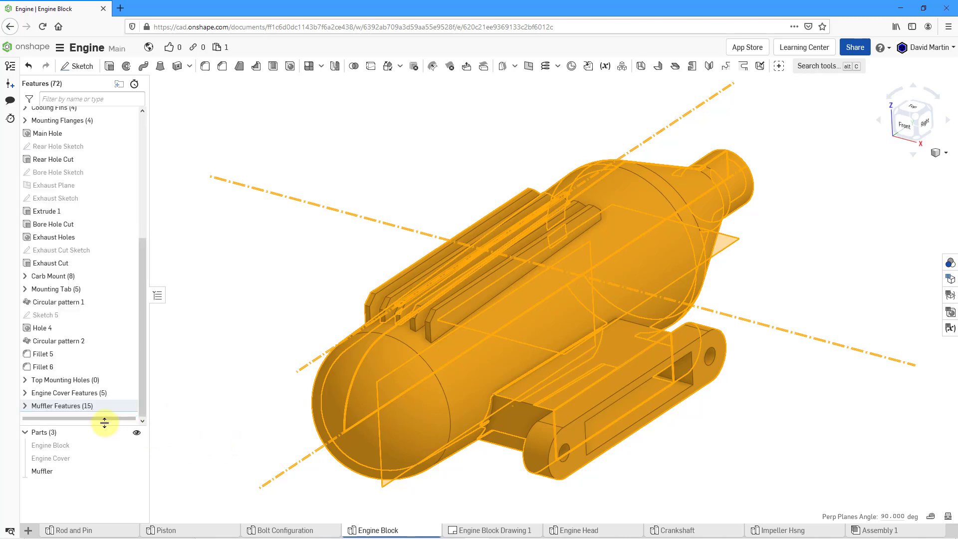
- Expand the Muffler Features folder to check its contents and clear the selection
left_click_drag(97, 405, 98, 402)
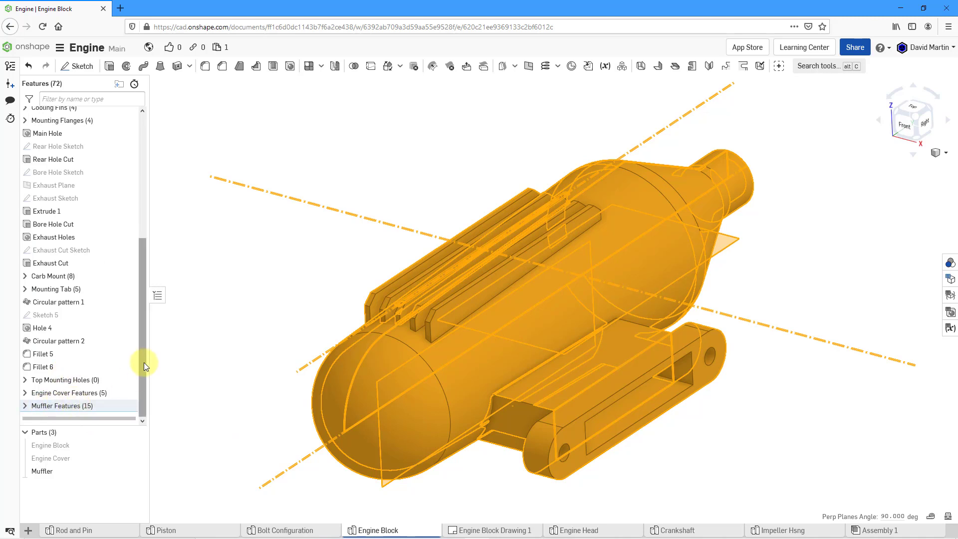
scroll(145, 269, "up", 3)
scroll(134, 358, "down", 3)
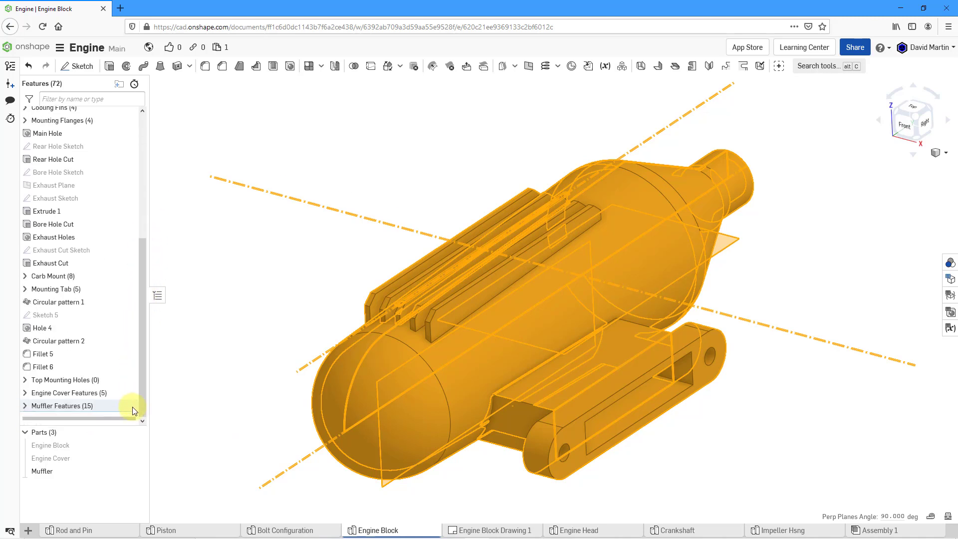
left_click_drag(100, 414, 185, 418)
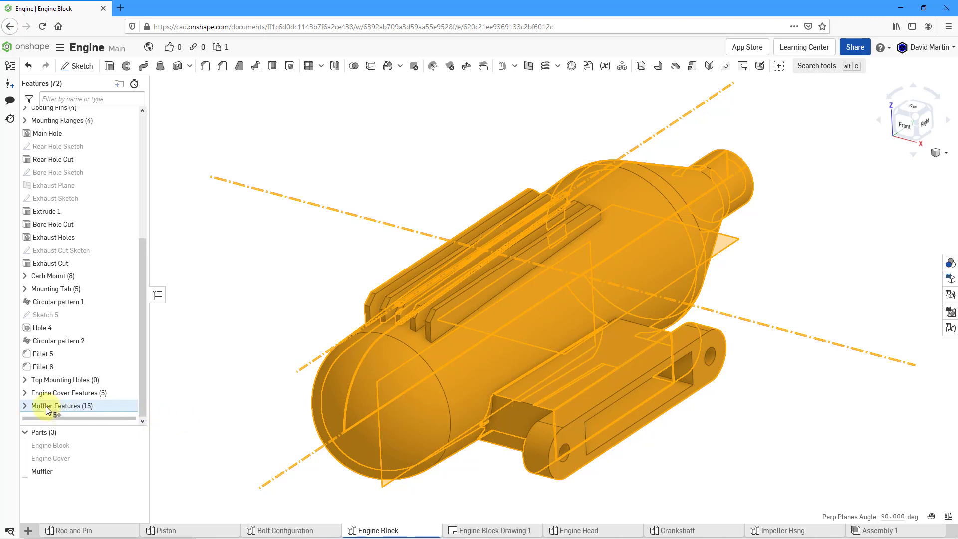
left_click(25, 406)
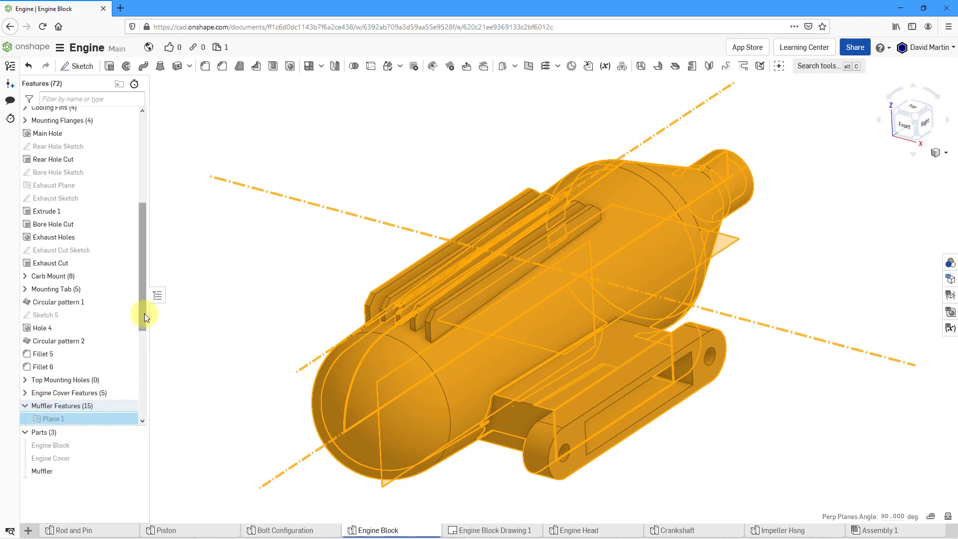
left_click_drag(145, 313, 142, 408)
left_click(196, 381)
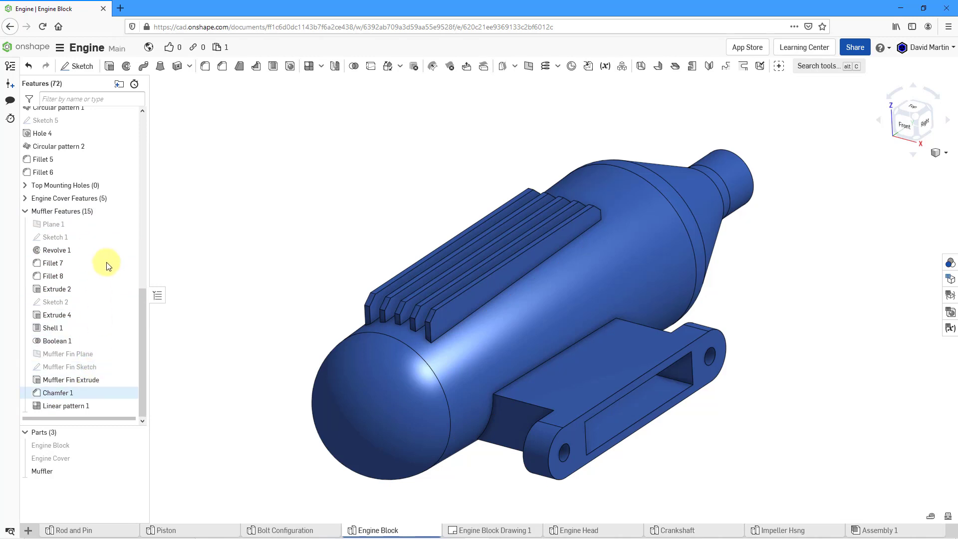
- Show the Engine Block and Engine Cover parts and view the muffler together with the engine
left_click(138, 443)
left_click(134, 457)
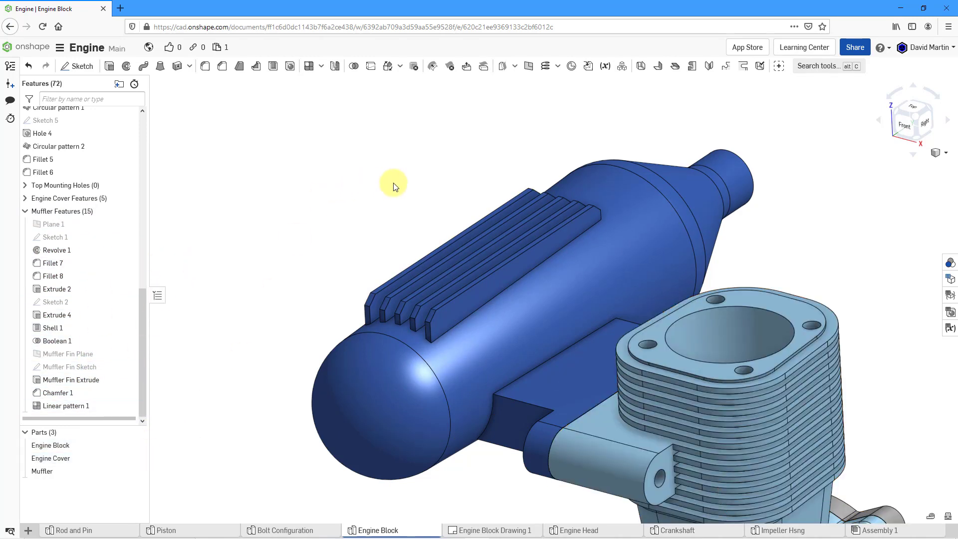
scroll(406, 187, "down", 4)
right_click_drag(452, 266, 372, 259)
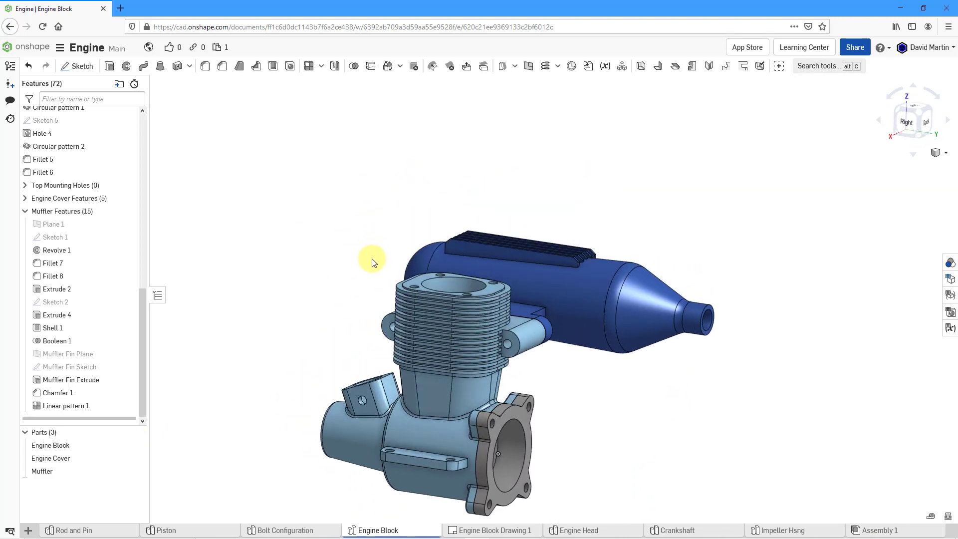
middle_click_drag(426, 280, 410, 200)
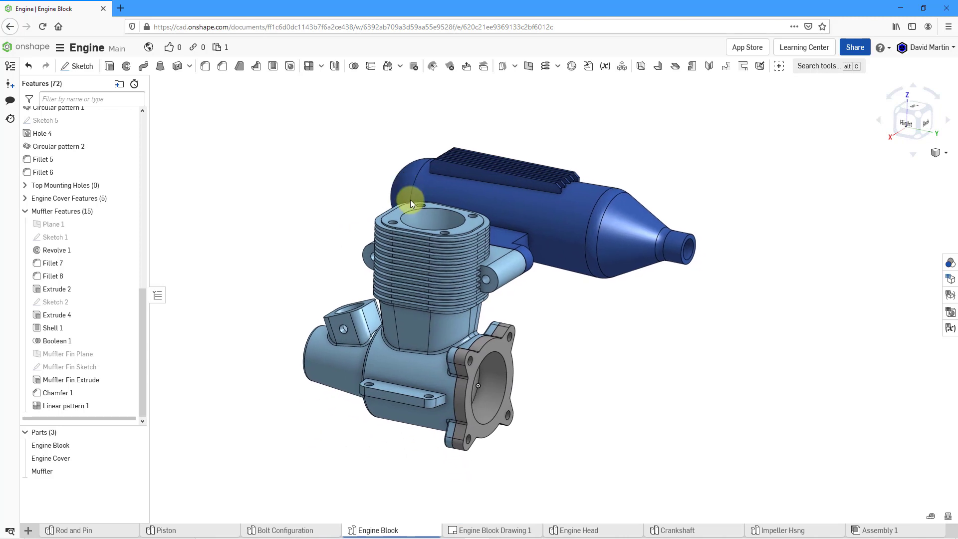
scroll(410, 198, "up", 4)
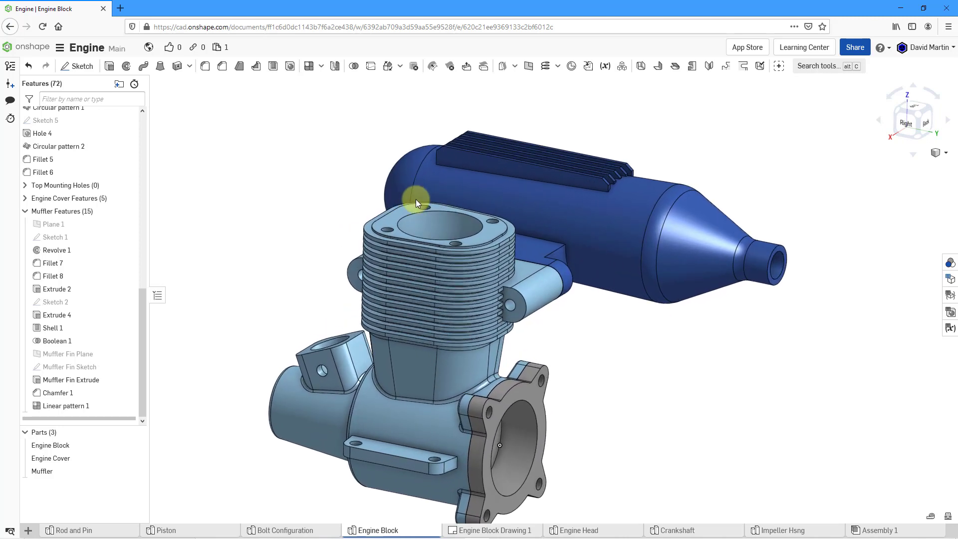